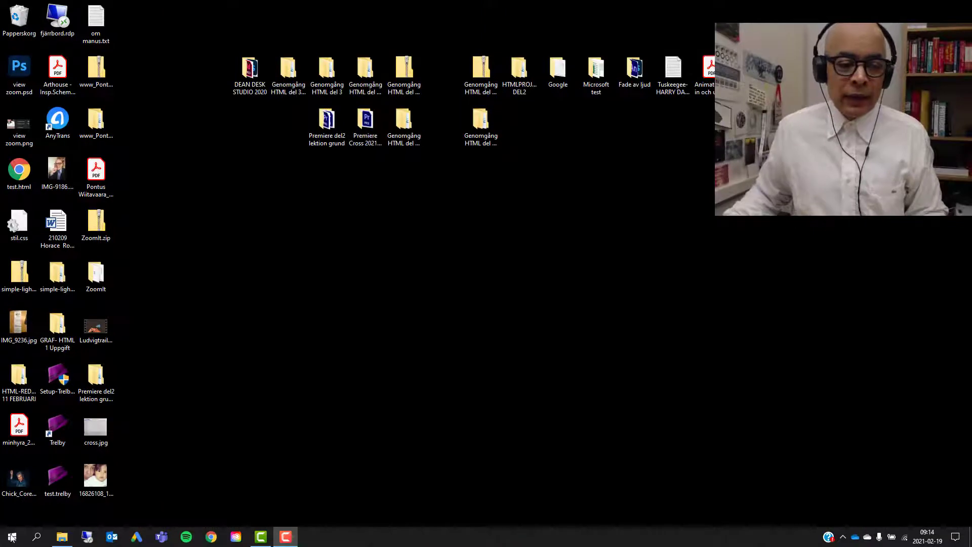
Start Adobe Premiere Pro 2020 from the Start menu, then open the 'Premiere del2 lektion grund' folder in File Explorer.
{"action": "left_click", "coordinate": [12, 536]}
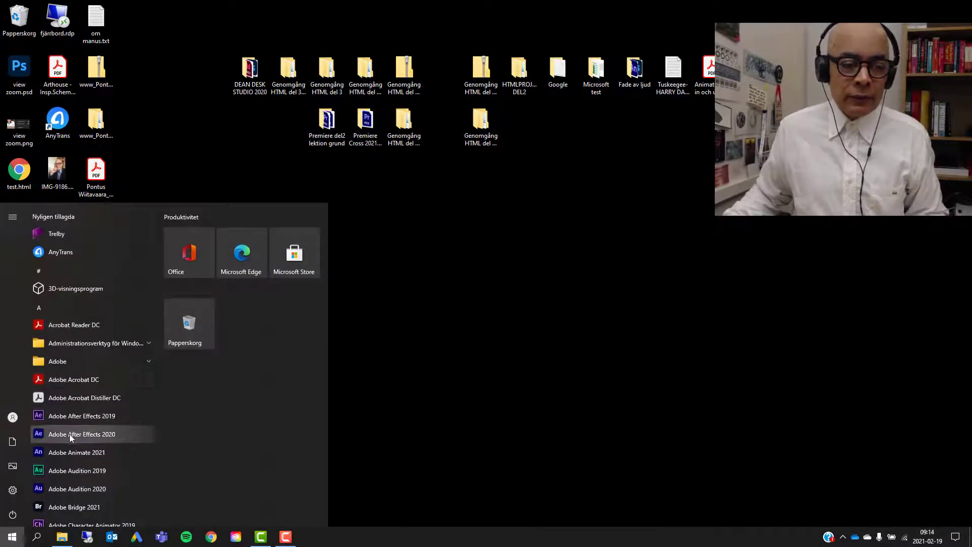
{"action": "scroll", "coordinate": [78, 481], "scroll_direction": "down", "scroll_amount": 3}
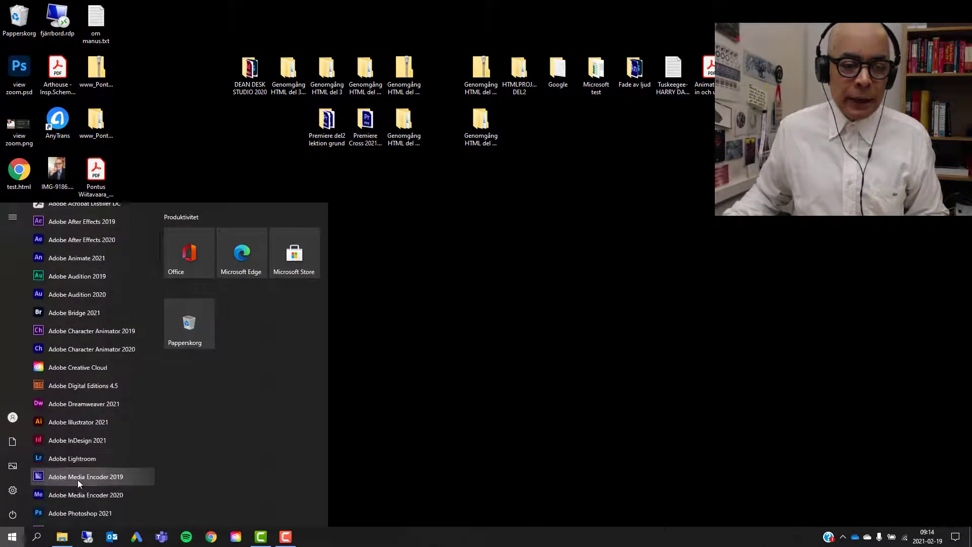
{"action": "scroll", "coordinate": [77, 479], "scroll_direction": "down", "scroll_amount": 2}
{"action": "scroll", "coordinate": [90, 479], "scroll_direction": "down", "scroll_amount": 1}
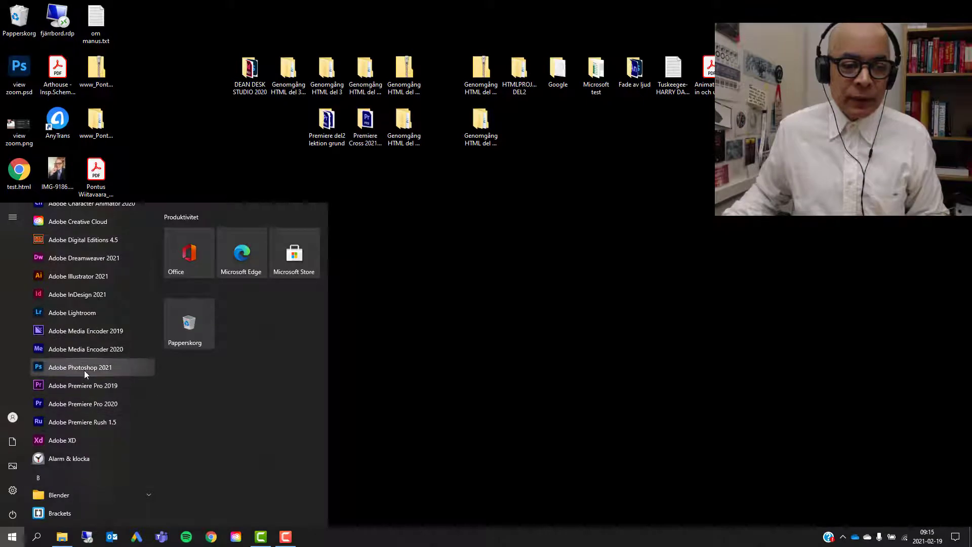
{"action": "left_click", "coordinate": [83, 408]}
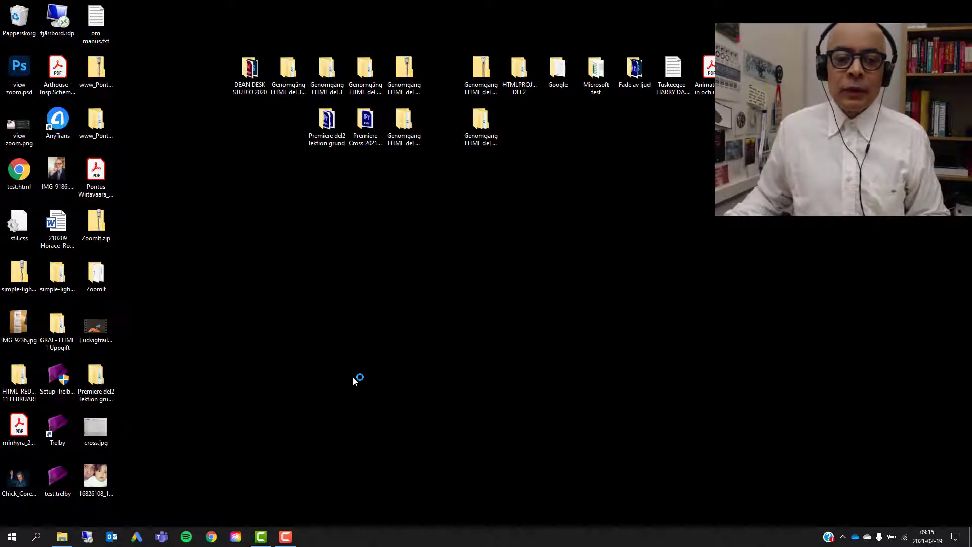
{"action": "left_click", "coordinate": [62, 537]}
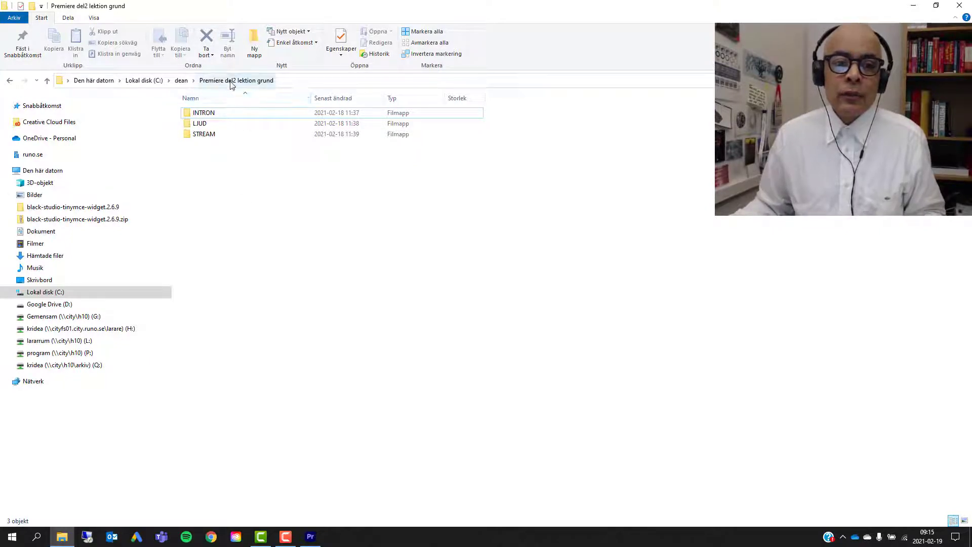
Check the contents of the STREAM, LJUD and INTRON folders, then return to Premiere Pro's Home screen.
{"action": "double_click", "coordinate": [197, 135]}
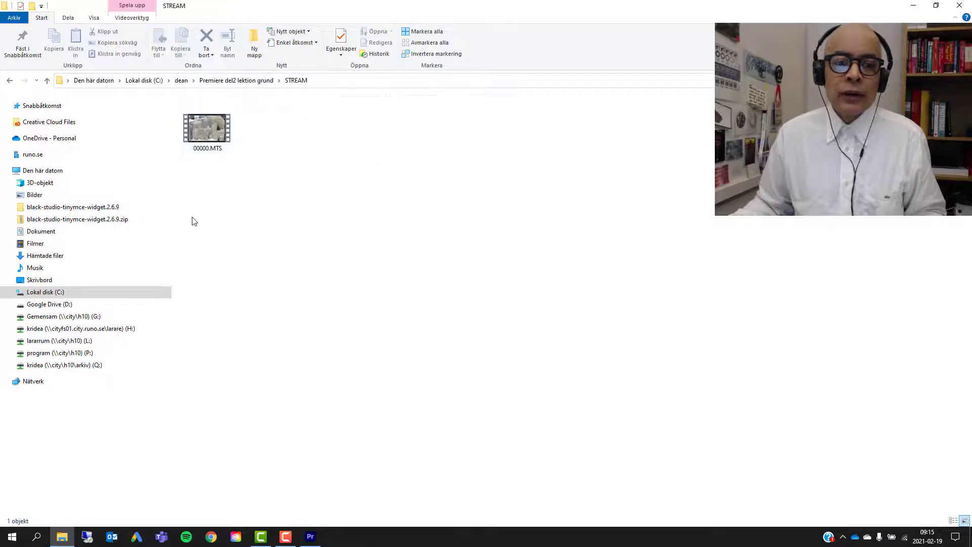
{"action": "left_click", "coordinate": [254, 80]}
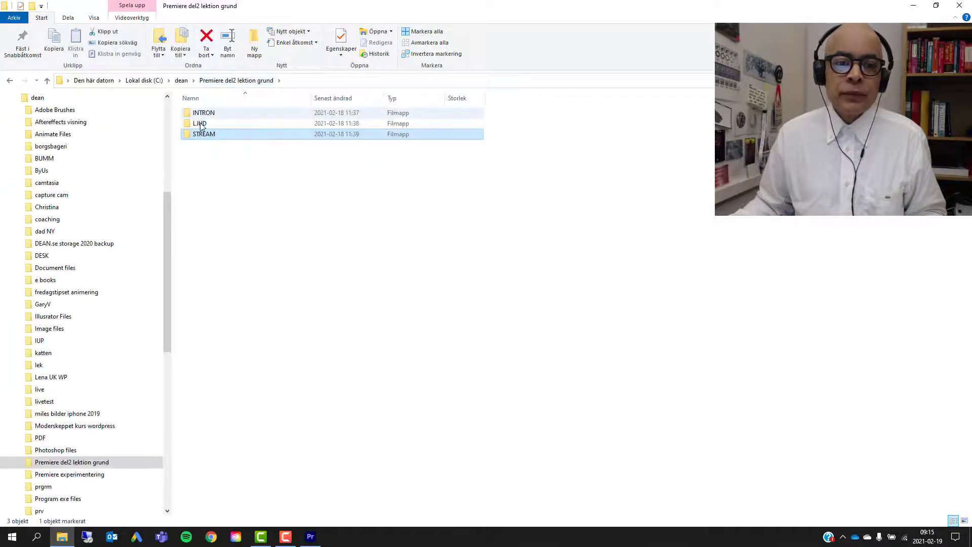
{"action": "left_click", "coordinate": [201, 125]}
{"action": "double_click", "coordinate": [201, 125]}
{"action": "left_click", "coordinate": [228, 81]}
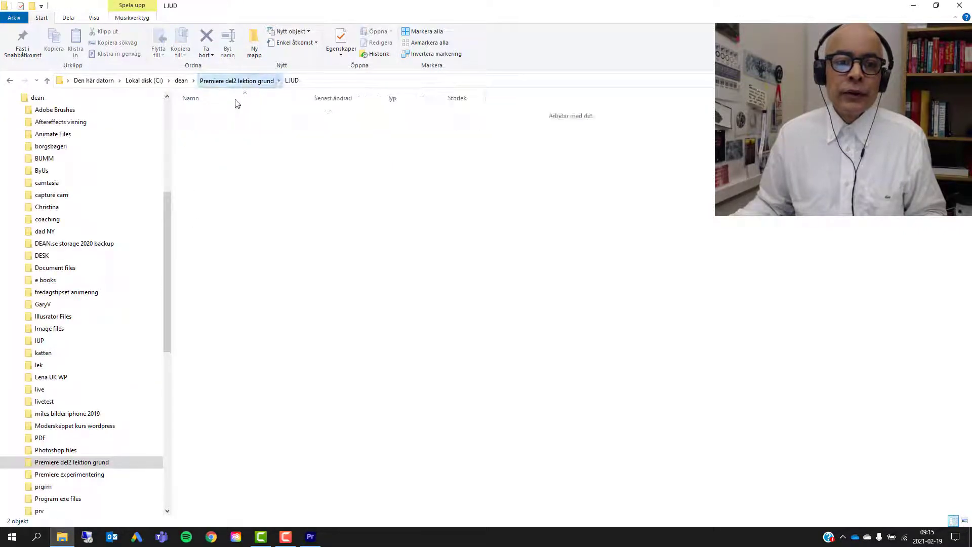
{"action": "double_click", "coordinate": [207, 111]}
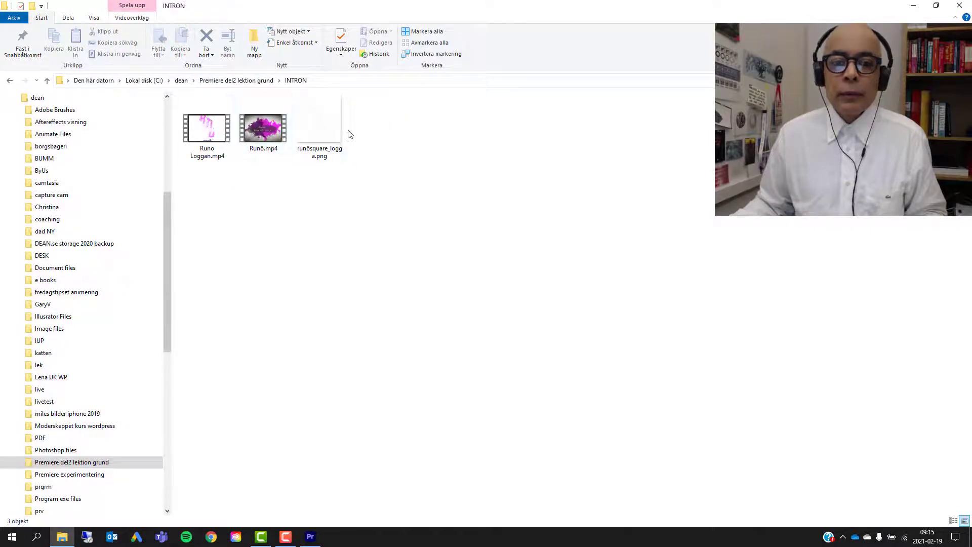
{"action": "left_click", "coordinate": [243, 80]}
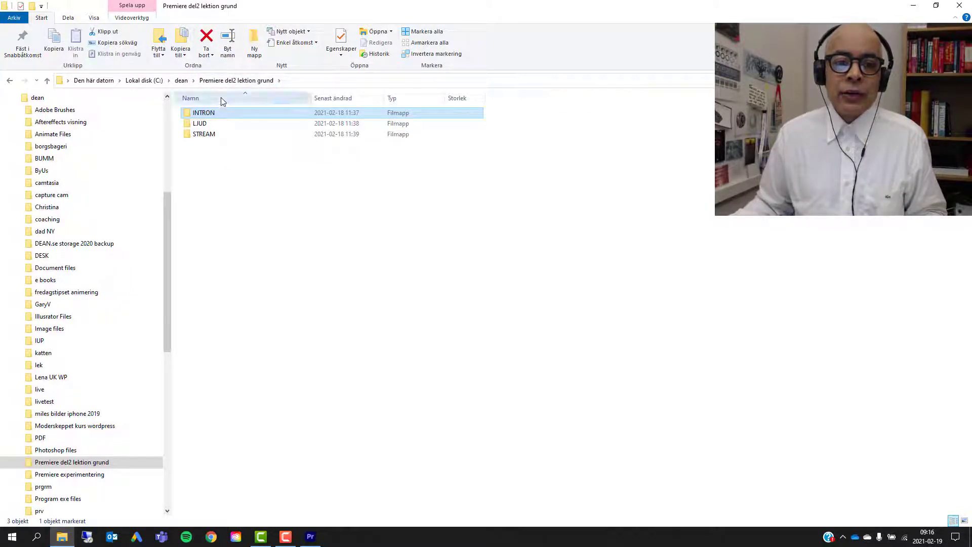
{"action": "left_click", "coordinate": [310, 536]}
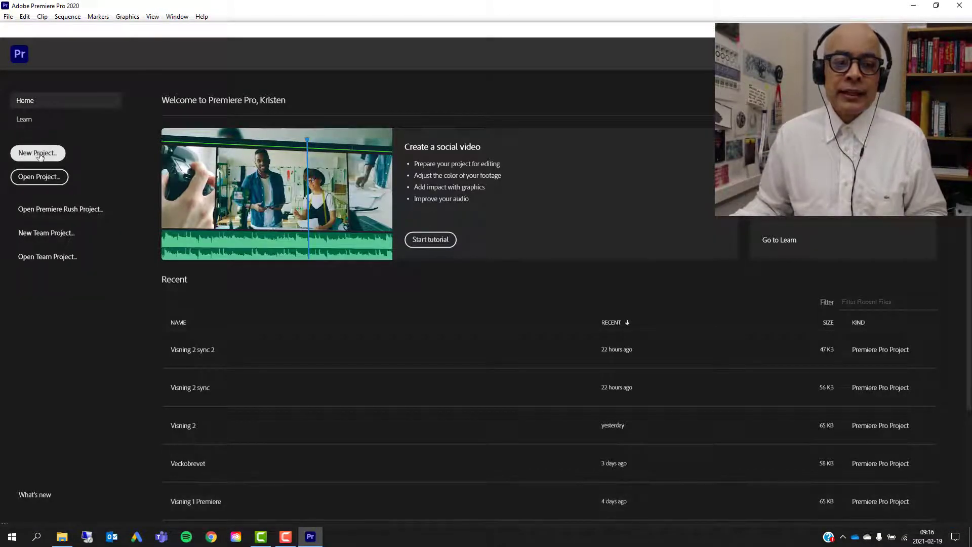
Create a project named 'Genomgång ljud' located in C:\dean\Premiere del2 lektion grund.
{"action": "left_click", "coordinate": [40, 155]}
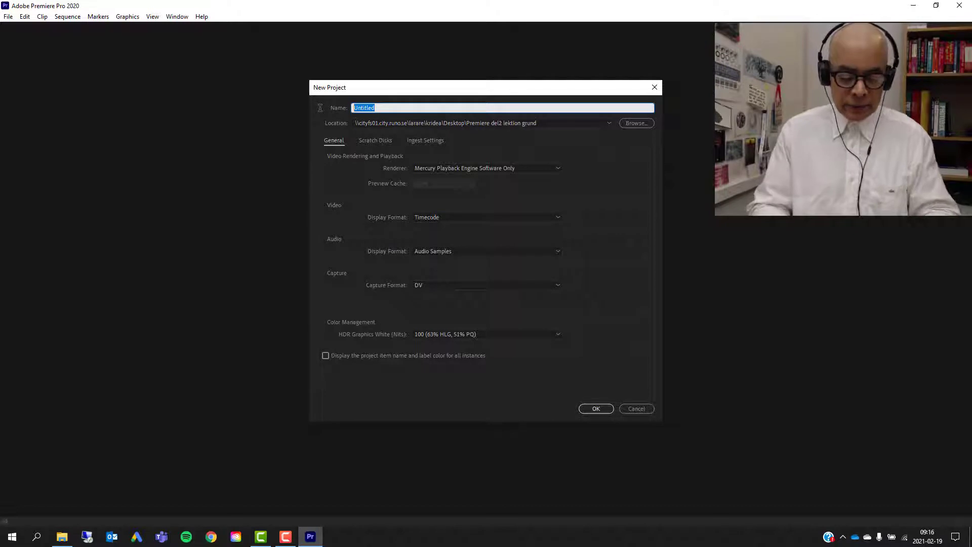
{"action": "type", "text": "Genomgång"}
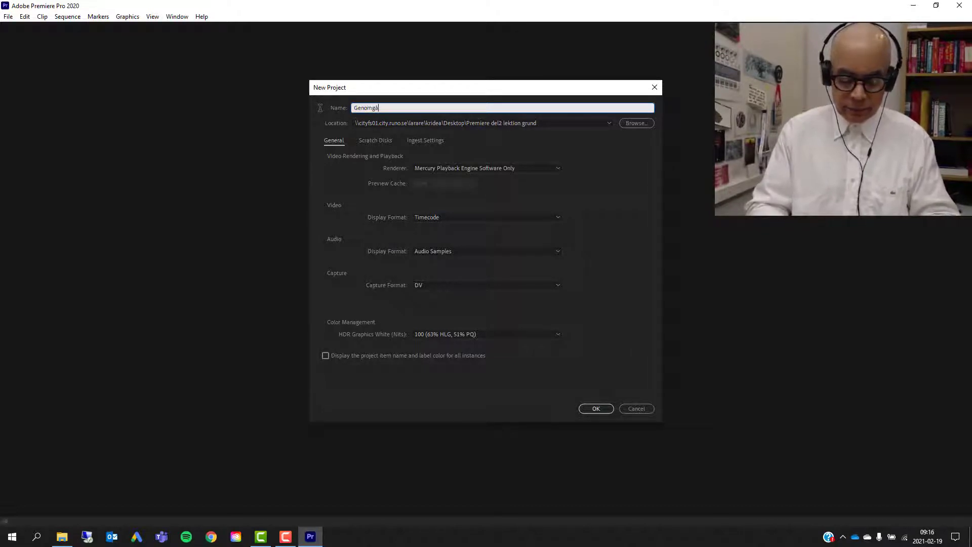
{"action": "type", "text": " lj"}
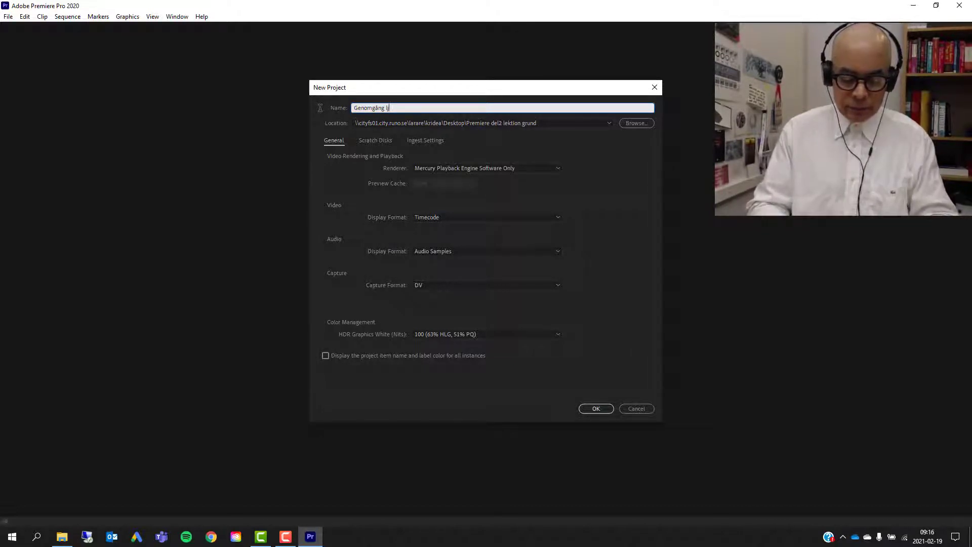
{"action": "type", "text": "ud"}
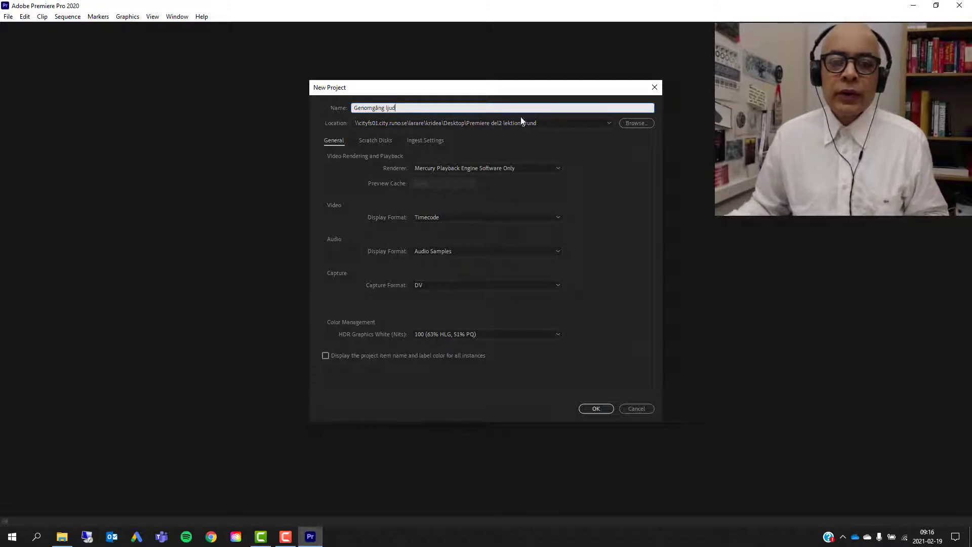
{"action": "left_click", "coordinate": [627, 123]}
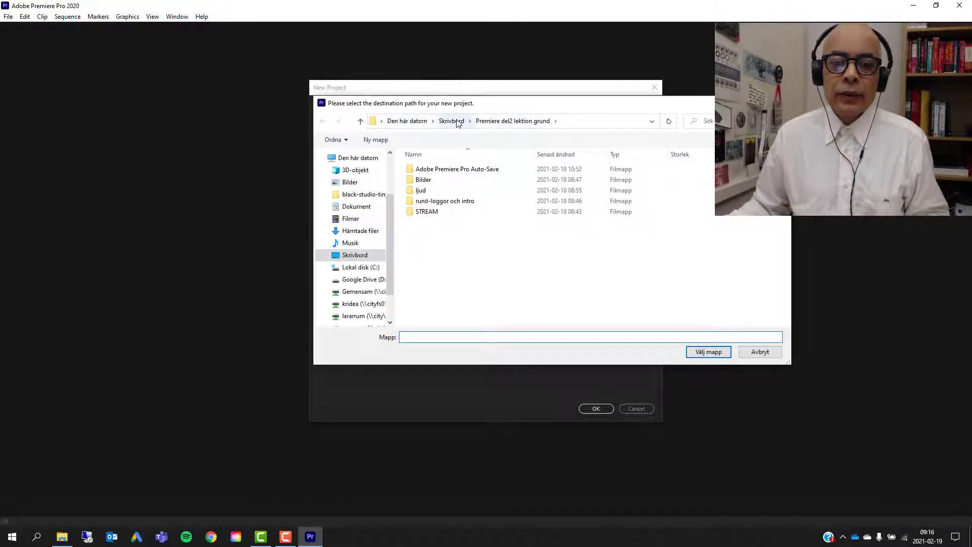
{"action": "left_click_drag", "start_coordinate": [391, 213], "coordinate": [391, 226]}
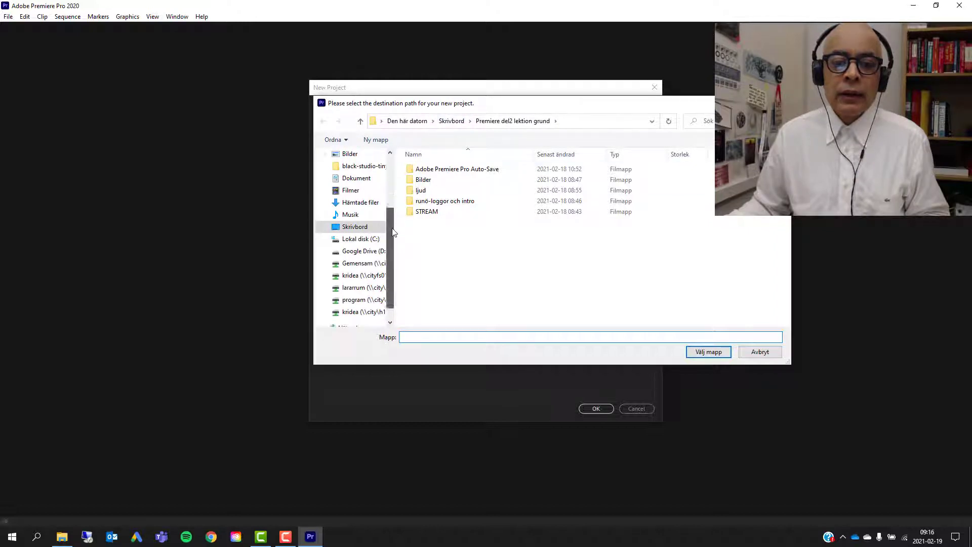
{"action": "left_click", "coordinate": [360, 240]}
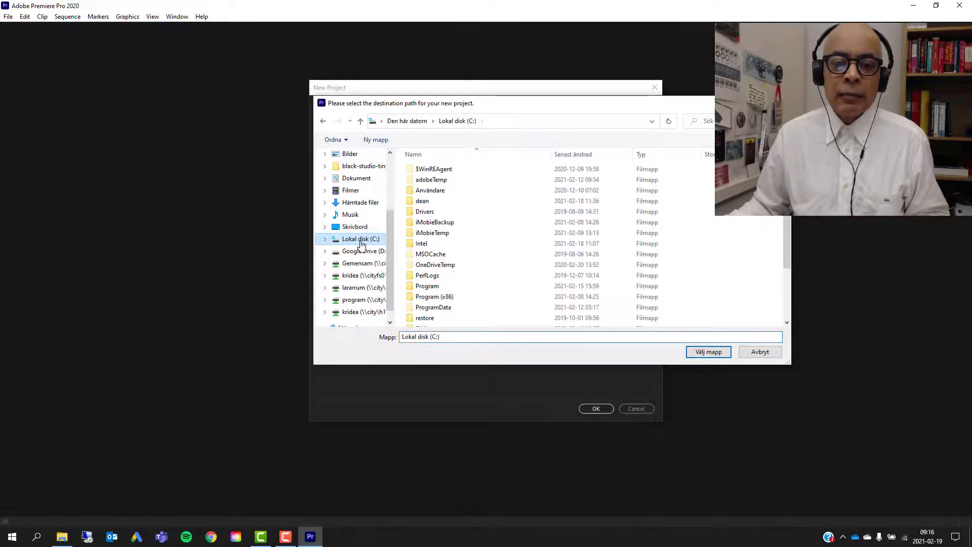
{"action": "double_click", "coordinate": [423, 201]}
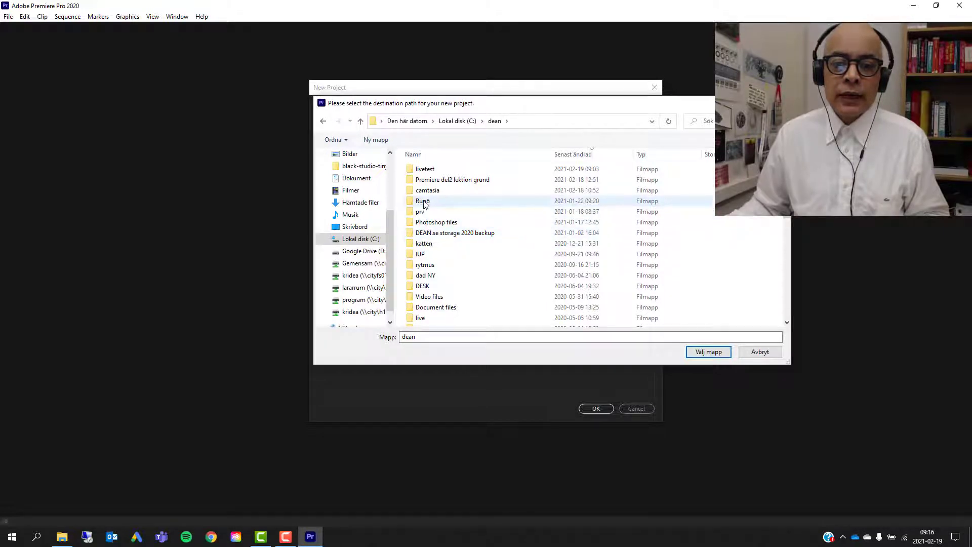
{"action": "double_click", "coordinate": [438, 184]}
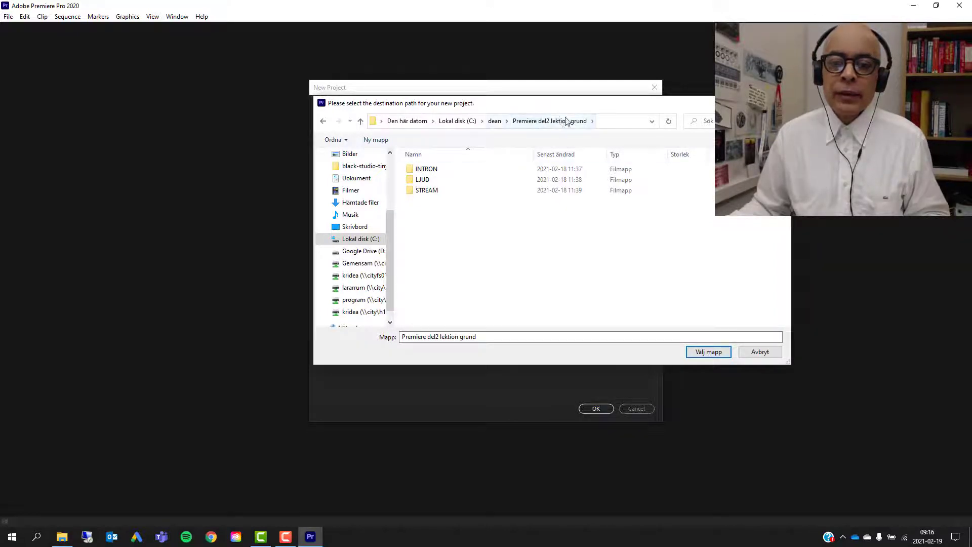
{"action": "left_click", "coordinate": [716, 352]}
{"action": "left_click", "coordinate": [596, 409]}
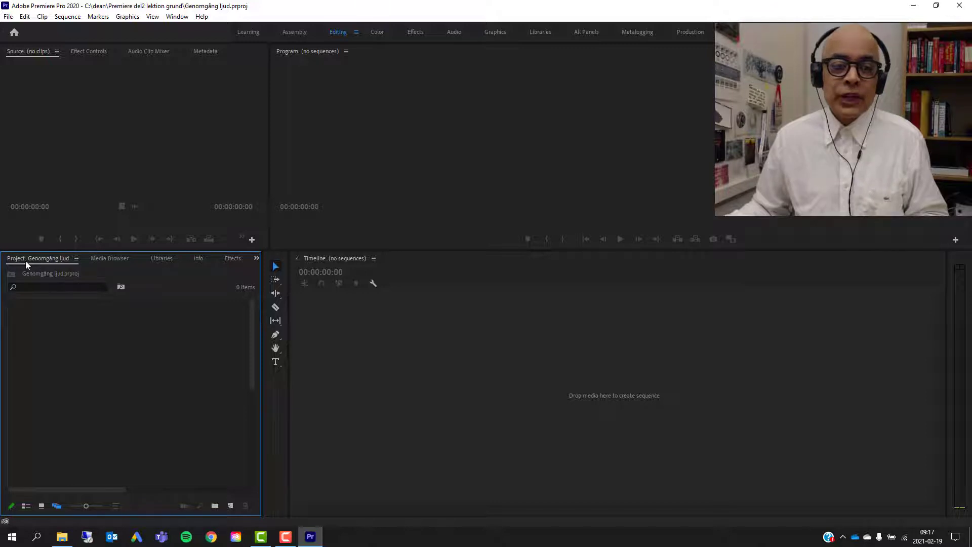
Import 00000.MTS from the STREAM folder through File > Import.
{"action": "left_click", "coordinate": [8, 16]}
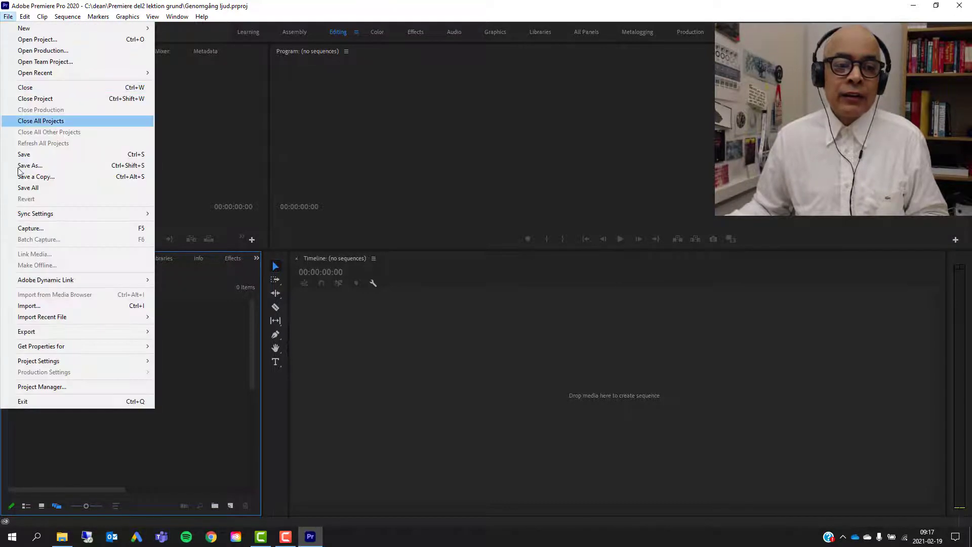
{"action": "left_click", "coordinate": [138, 308]}
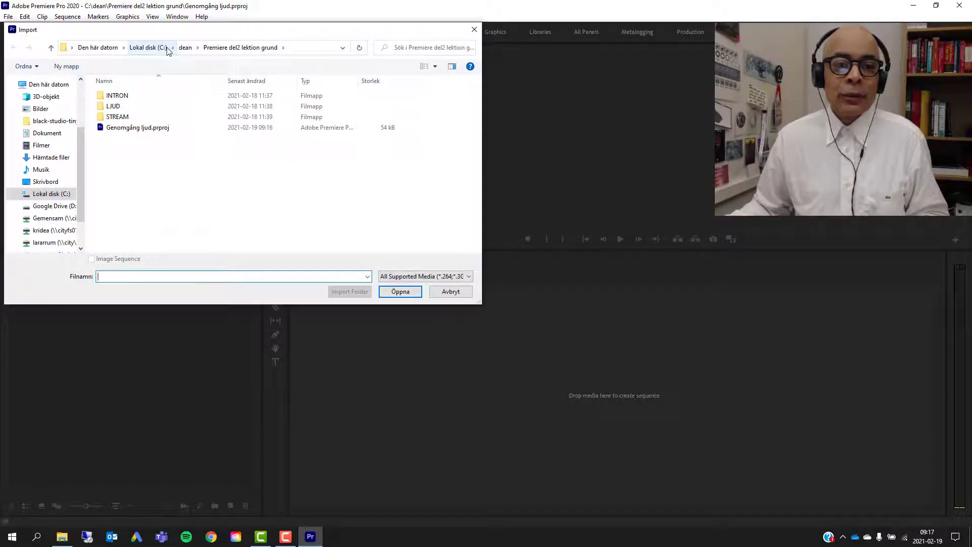
{"action": "double_click", "coordinate": [117, 117]}
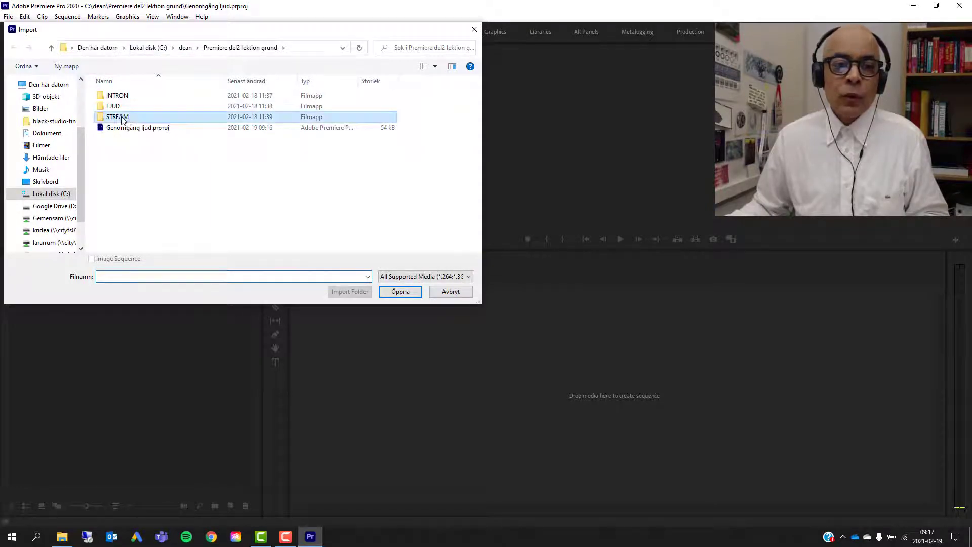
{"action": "left_click", "coordinate": [114, 111]}
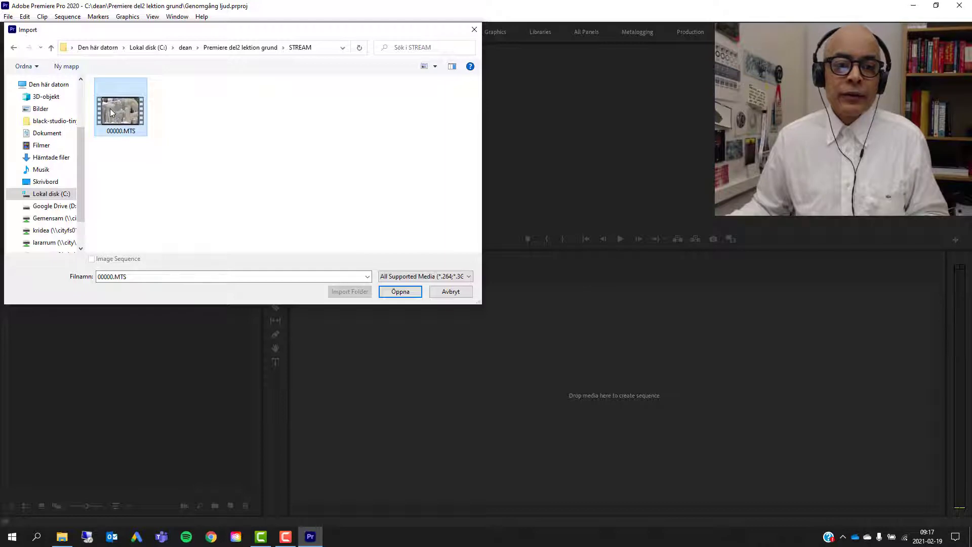
{"action": "left_click", "coordinate": [408, 293]}
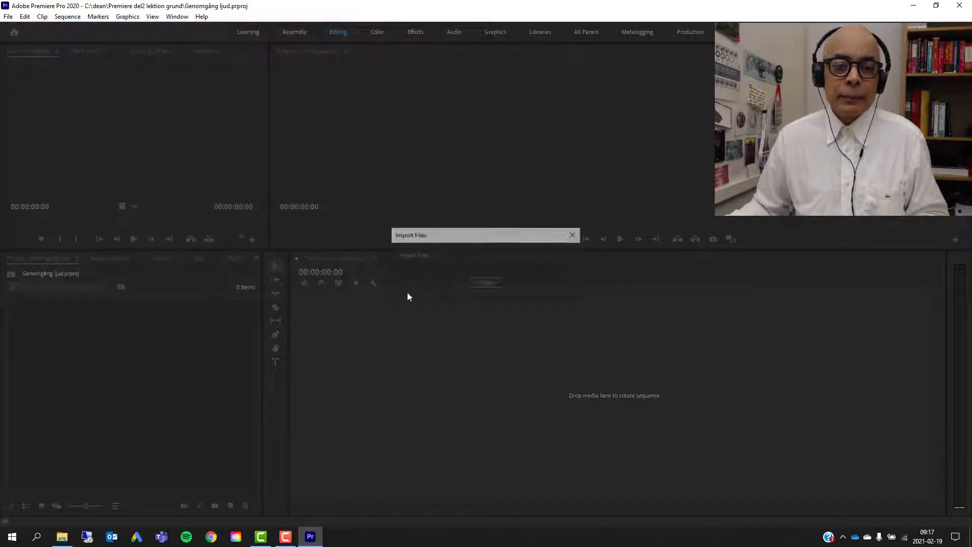
{"action": "left_click", "coordinate": [208, 343]}
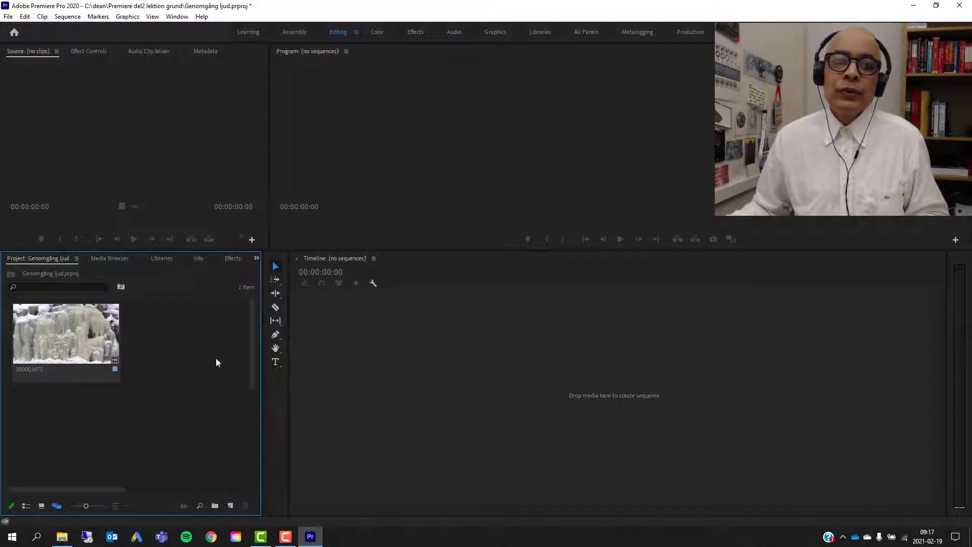
Import the LJUD folder as a bin and check its audio files.
{"action": "double_click", "coordinate": [185, 358]}
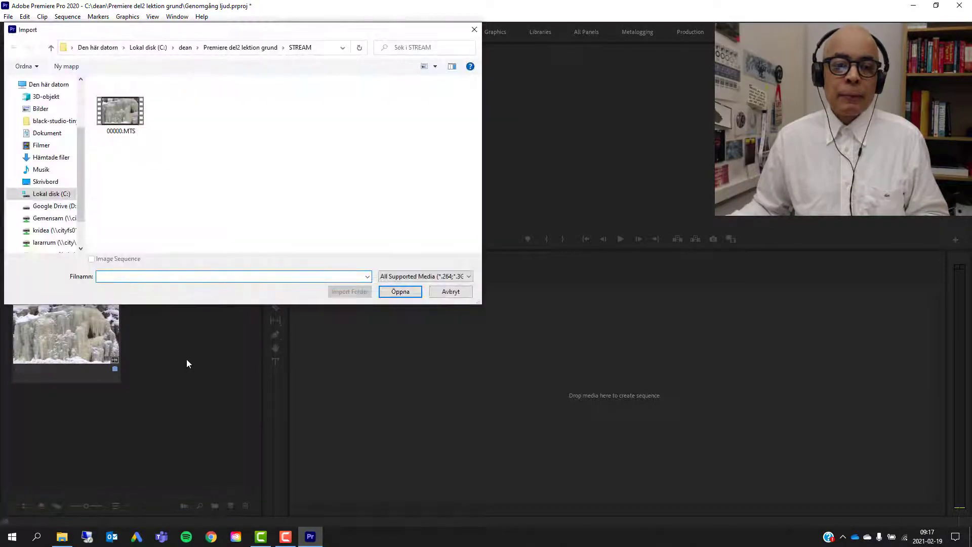
{"action": "left_click", "coordinate": [241, 48]}
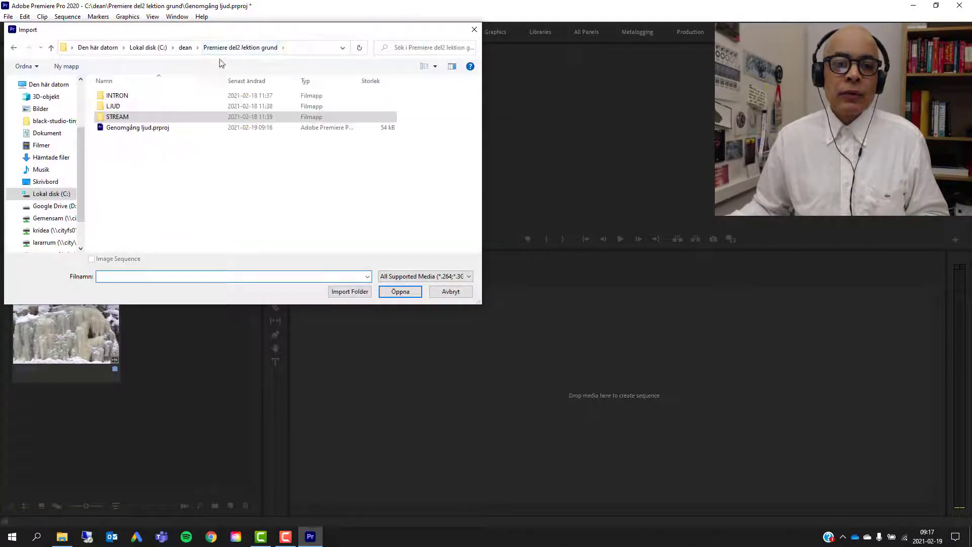
{"action": "left_click", "coordinate": [115, 109]}
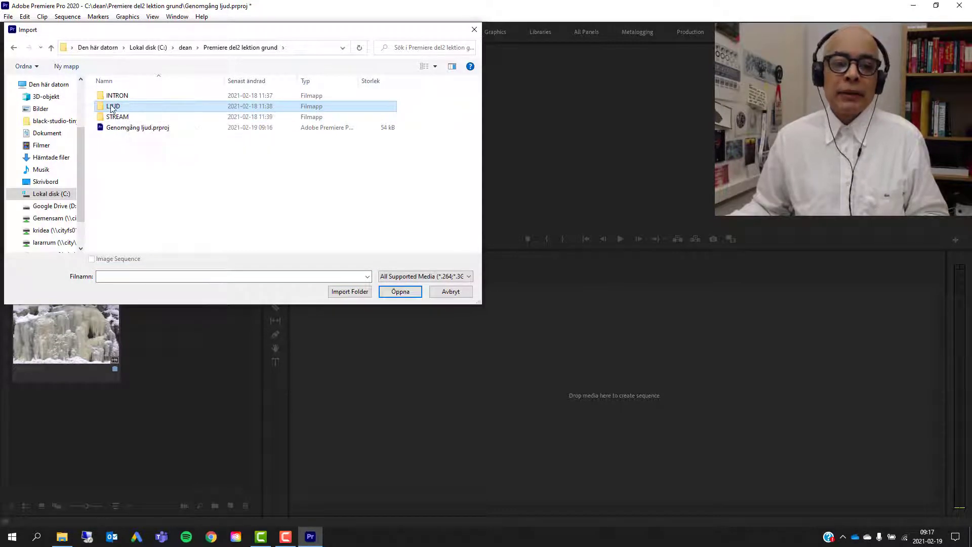
{"action": "left_click", "coordinate": [353, 292]}
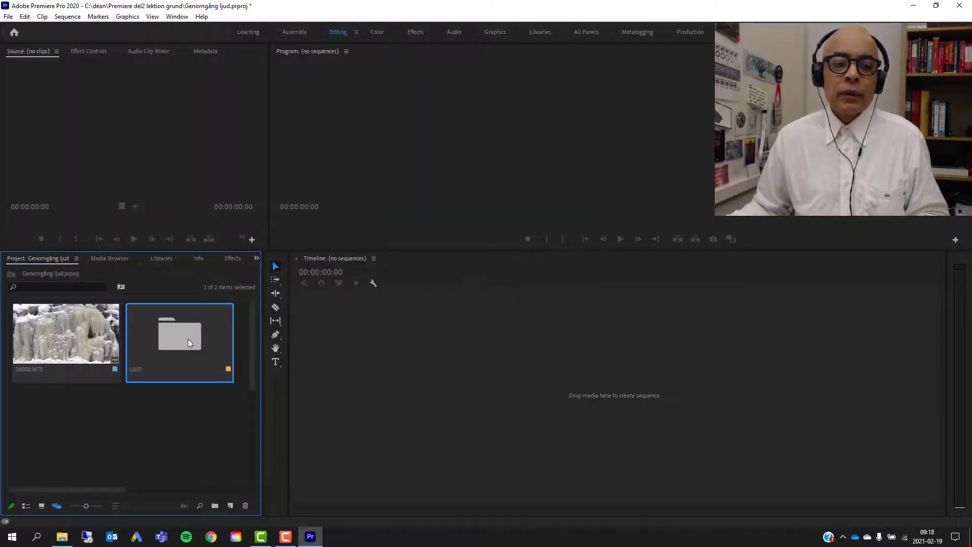
{"action": "double_click", "coordinate": [188, 340]}
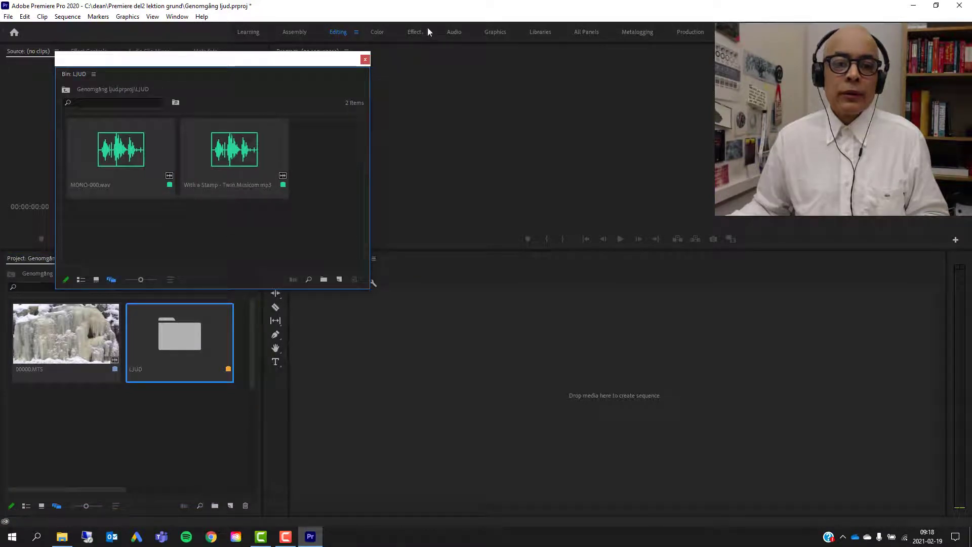
{"action": "left_click", "coordinate": [364, 61]}
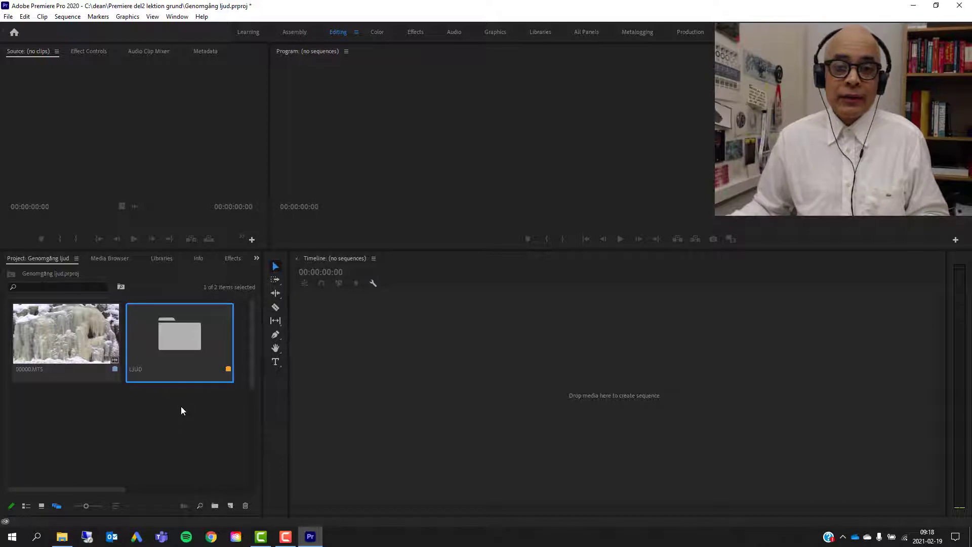
Import the INTRON folder as a bin after checking its logo videos.
{"action": "double_click", "coordinate": [147, 428]}
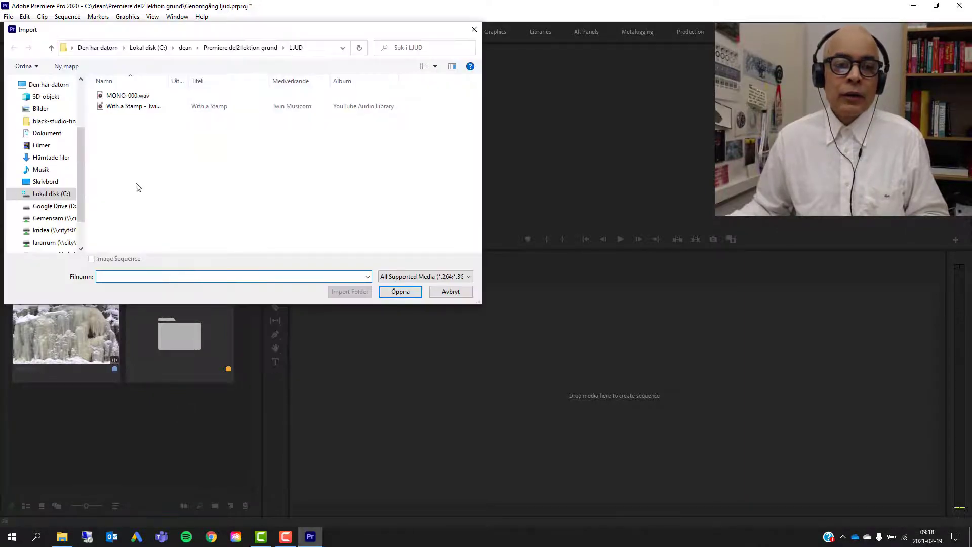
{"action": "left_click", "coordinate": [233, 48]}
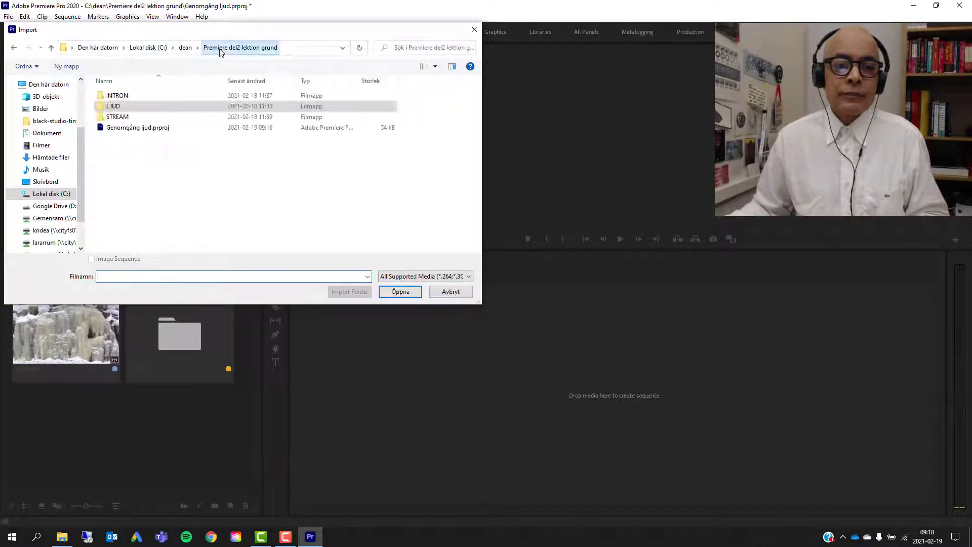
{"action": "left_click", "coordinate": [128, 96]}
{"action": "left_click", "coordinate": [400, 291]}
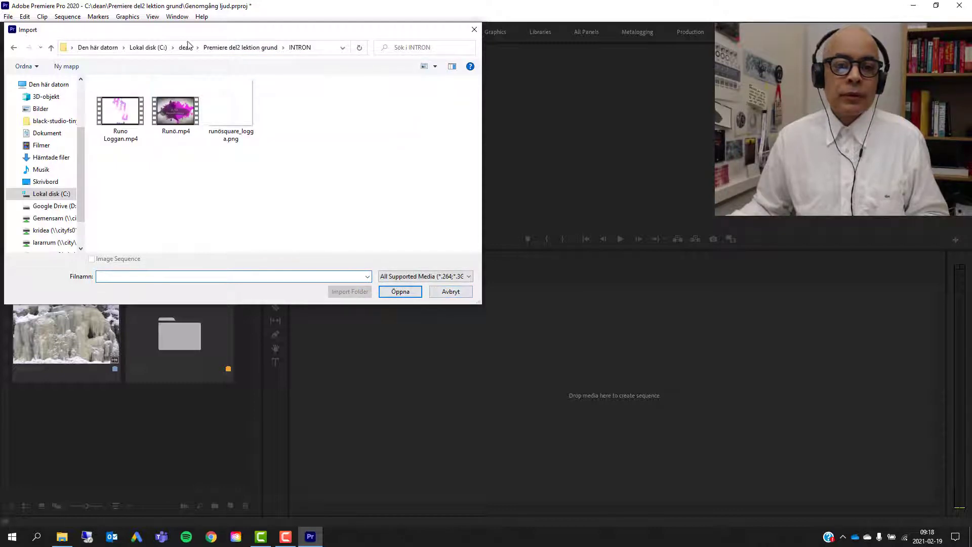
{"action": "left_click", "coordinate": [231, 47]}
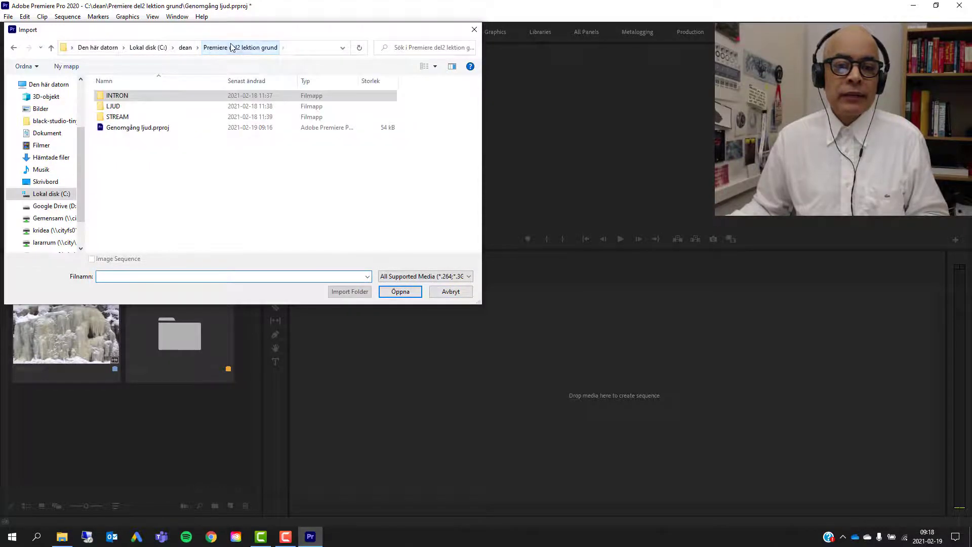
{"action": "left_click", "coordinate": [343, 292]}
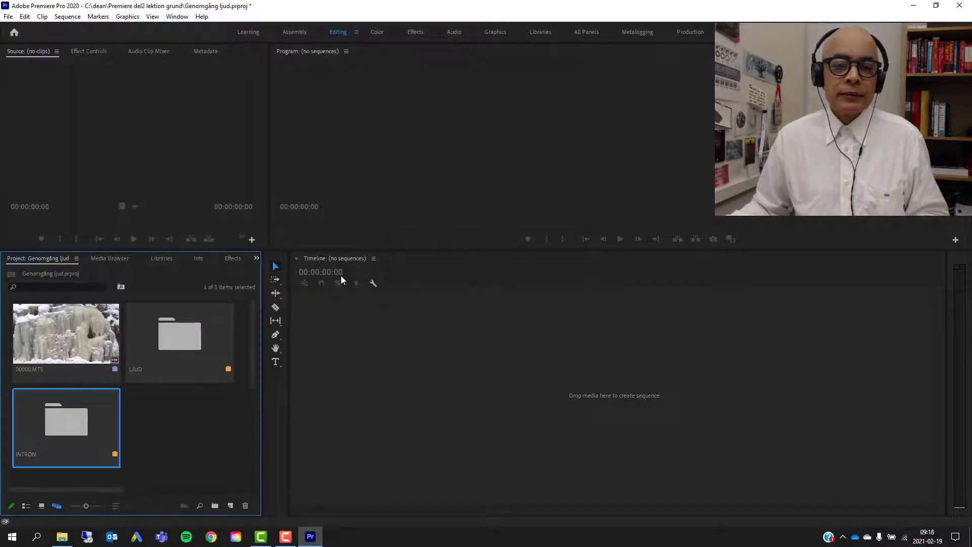
{"action": "left_click", "coordinate": [163, 443]}
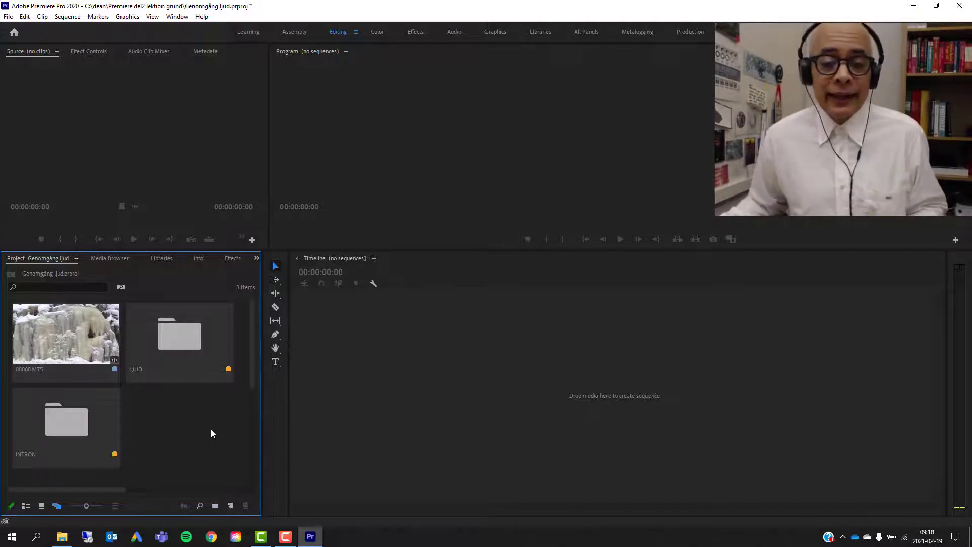
{"action": "left_click", "coordinate": [54, 335]}
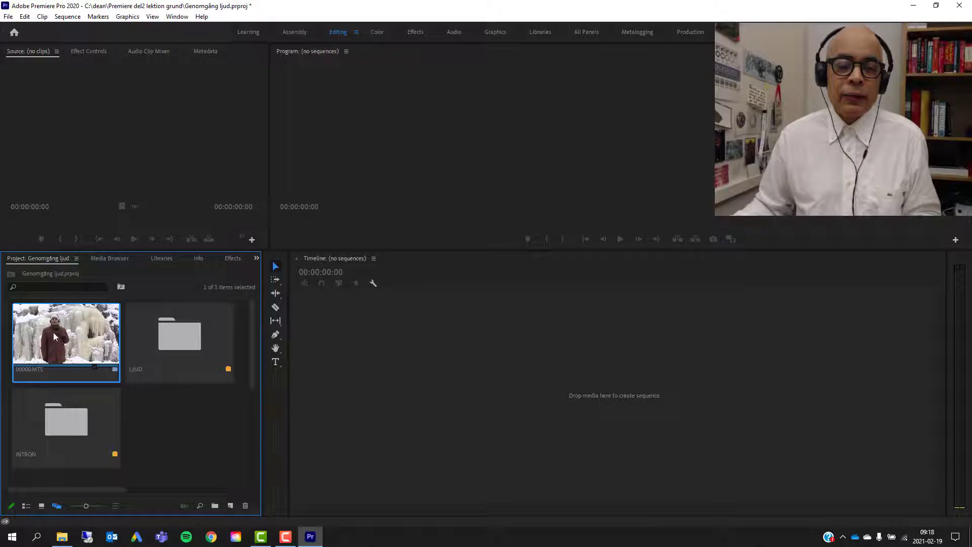
{"action": "right_click", "coordinate": [54, 335]}
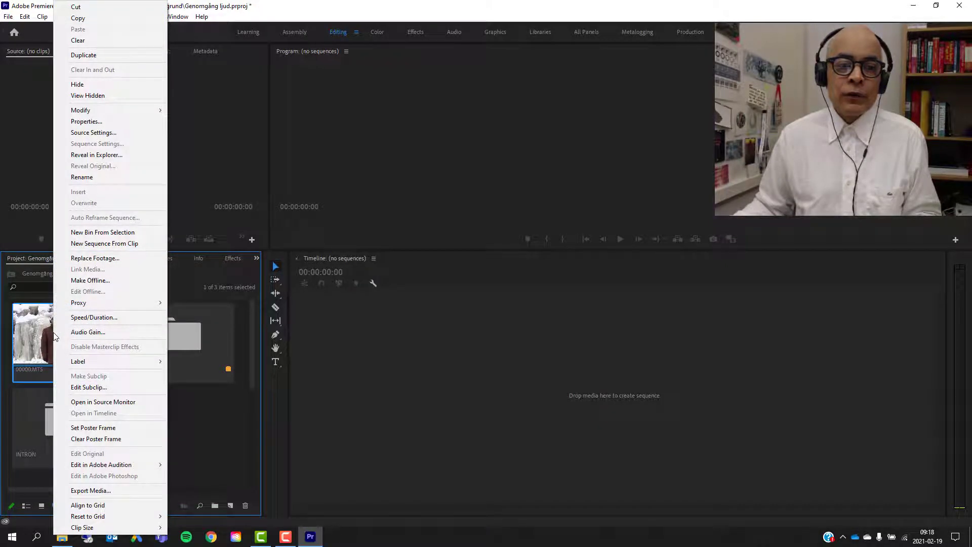
{"action": "left_click", "coordinate": [77, 122]}
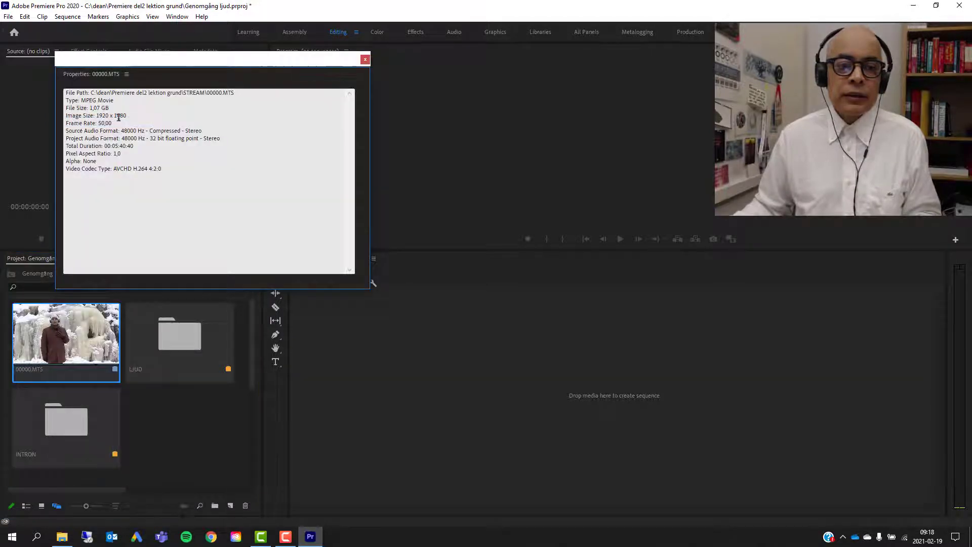
{"action": "left_click_drag", "start_coordinate": [97, 116], "coordinate": [103, 116]}
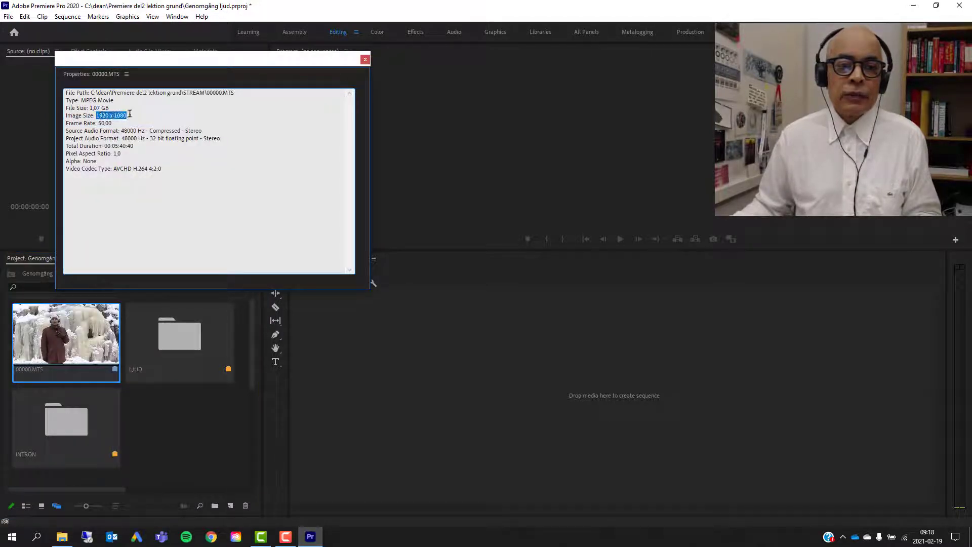
{"action": "left_click", "coordinate": [364, 60]}
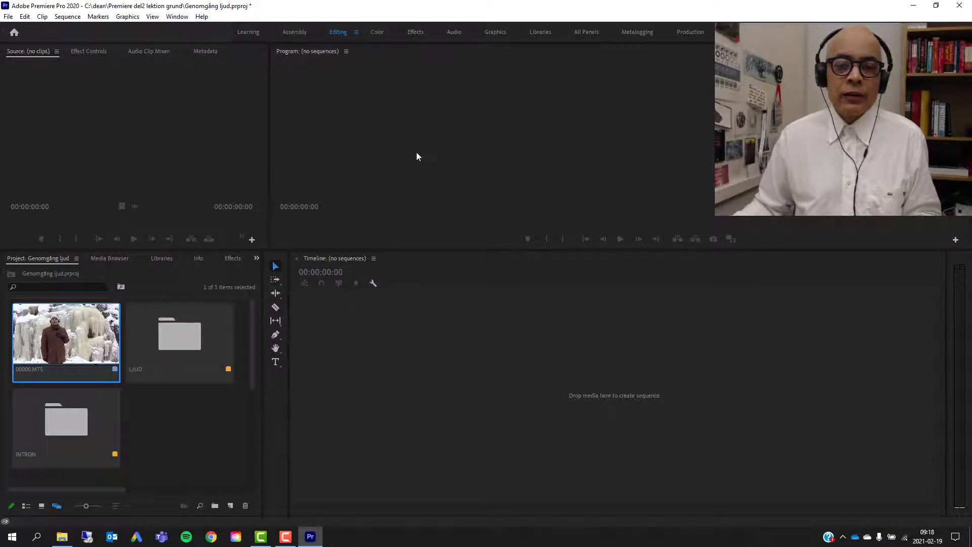
Drop 00000.MTS onto the empty timeline to create the 00000 sequence.
{"action": "left_click_drag", "start_coordinate": [39, 343], "coordinate": [531, 397]}
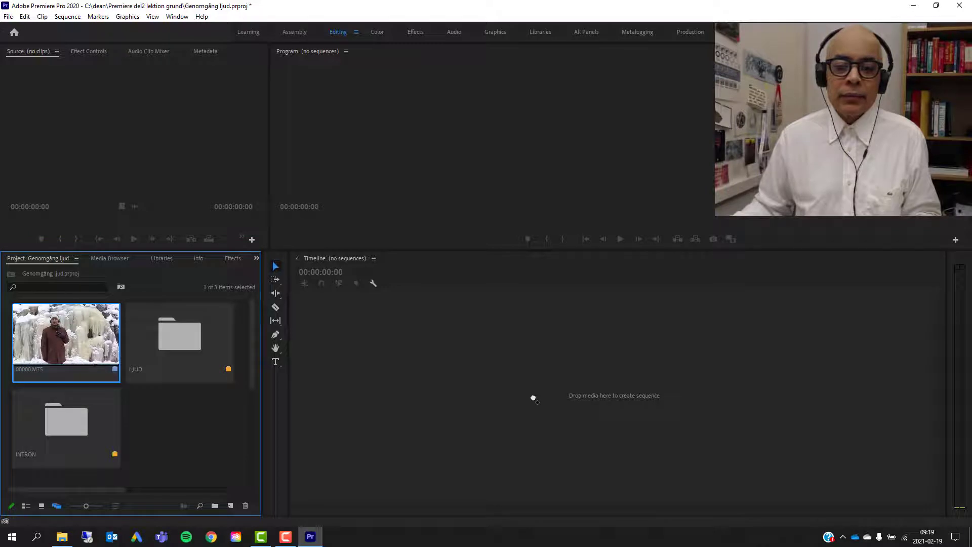
{"action": "left_click_drag", "start_coordinate": [533, 398], "coordinate": [533, 397]}
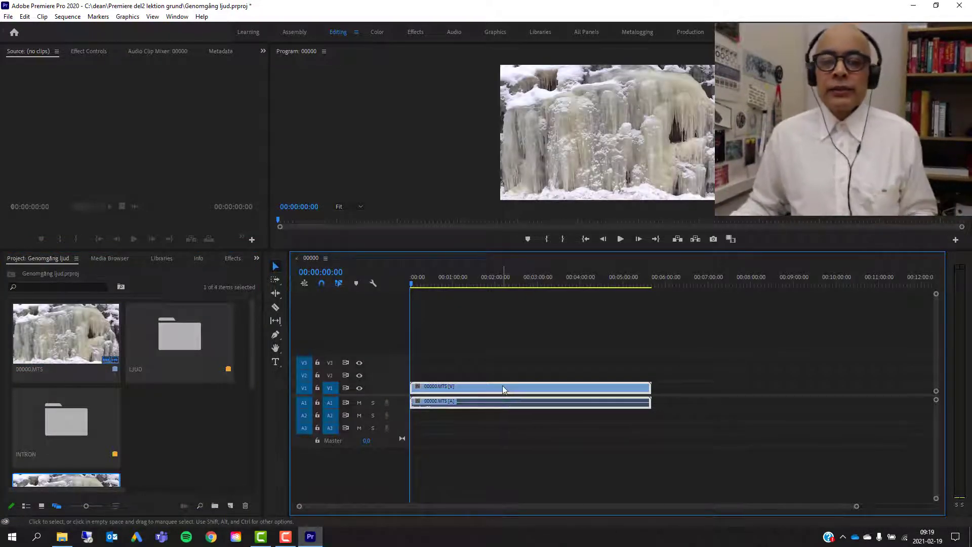
{"action": "mouse_move", "coordinate": [502, 384]}
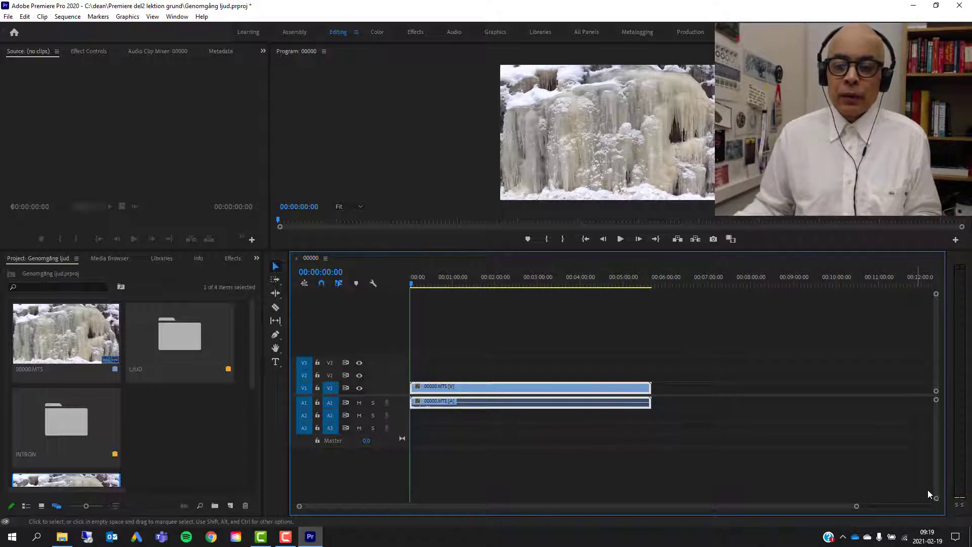
Enlarge the Video 1 and Audio 1 track heights to show the thumbnail and waveform.
{"action": "left_click_drag", "start_coordinate": [936, 500], "coordinate": [936, 491]}
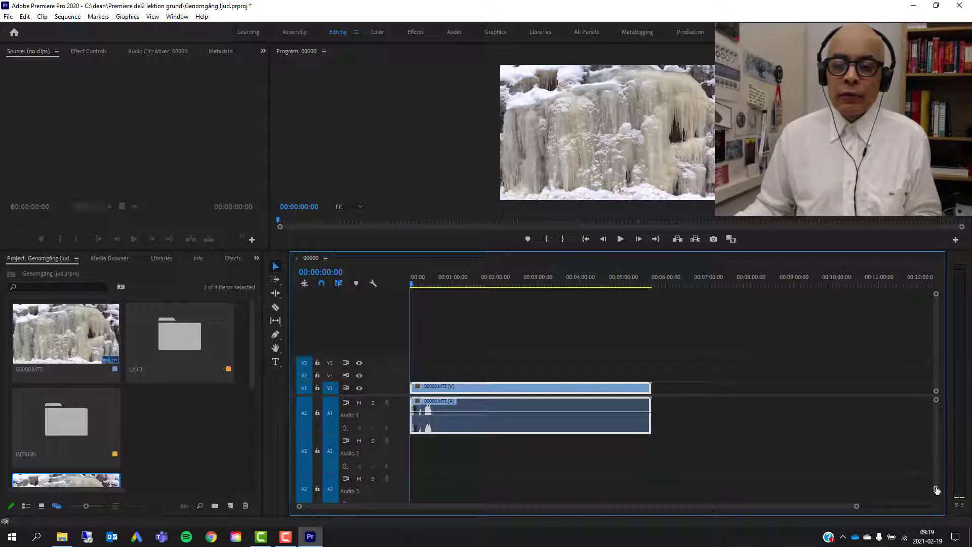
{"action": "left_click_drag", "start_coordinate": [935, 489], "coordinate": [935, 479]}
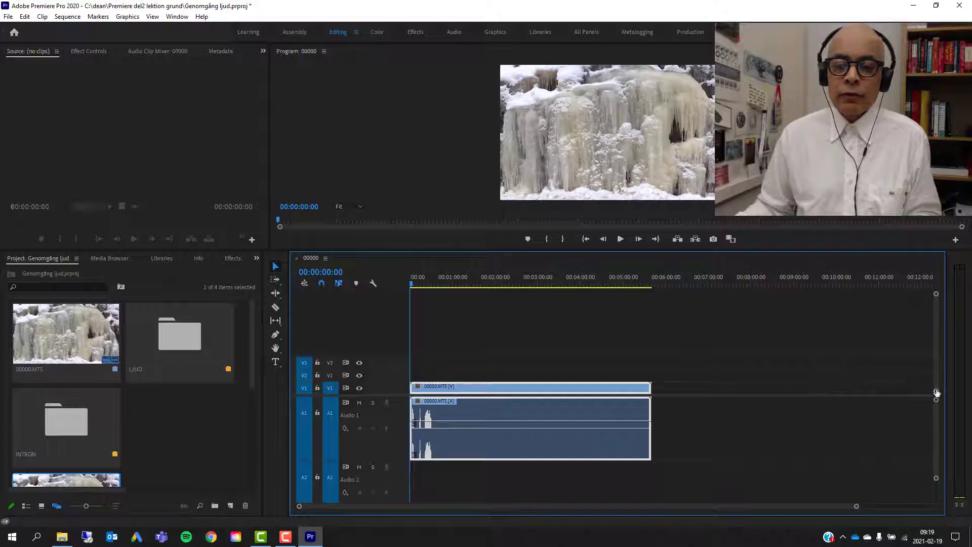
{"action": "left_click_drag", "start_coordinate": [935, 393], "coordinate": [936, 391]}
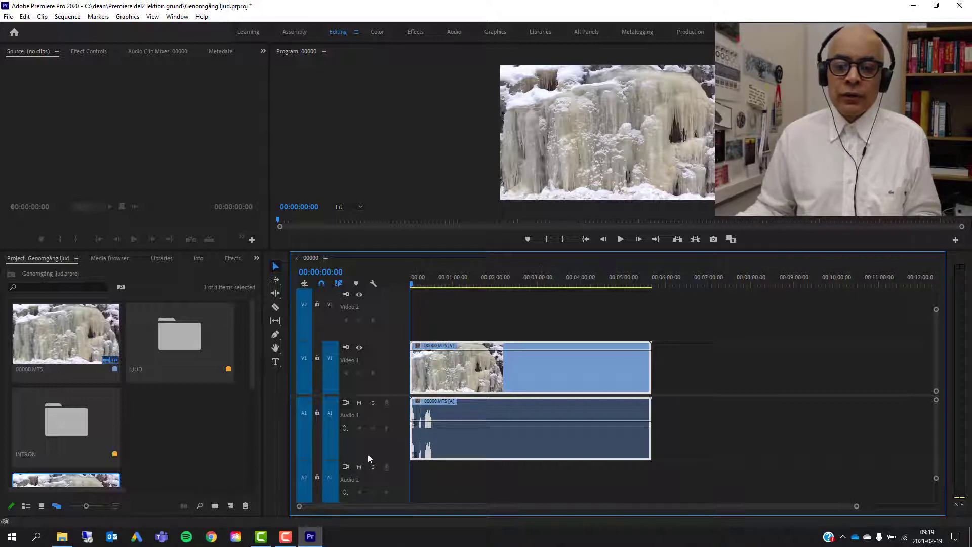
{"action": "scroll", "coordinate": [934, 442], "scroll_direction": "down", "scroll_amount": 5}
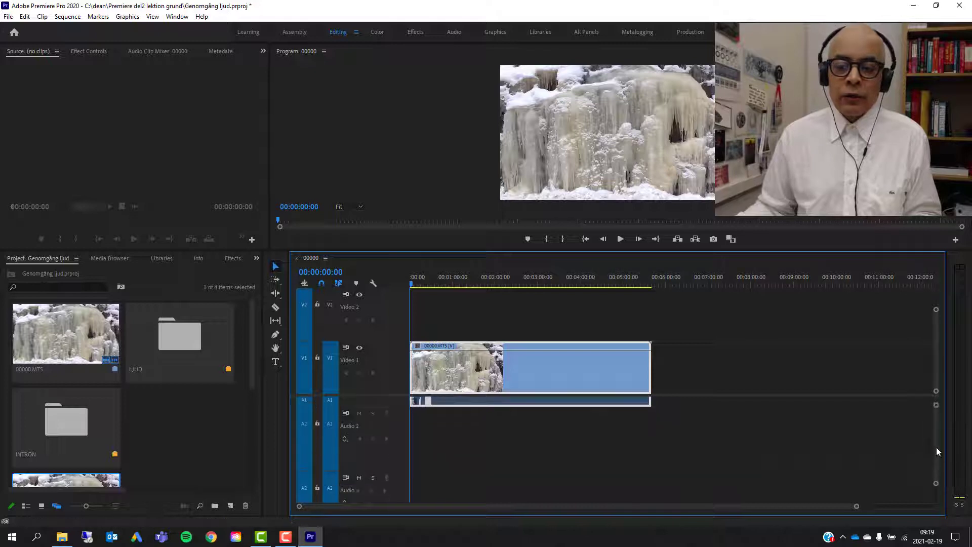
{"action": "scroll", "coordinate": [935, 445], "scroll_direction": "up", "scroll_amount": 4}
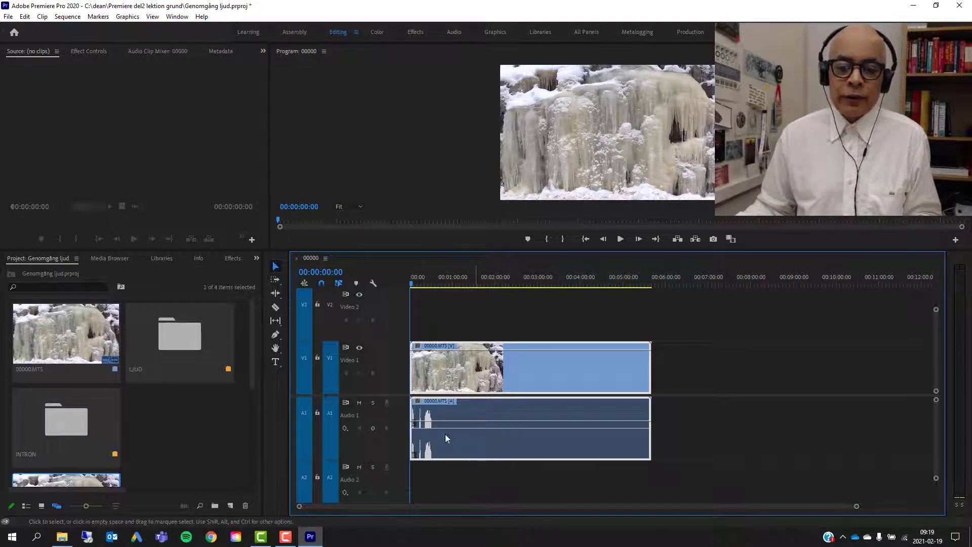
Play through the clip, park the playhead at 00:01:56:05, and zoom the clip to full timeline width.
{"action": "left_click_drag", "start_coordinate": [411, 281], "coordinate": [464, 287]}
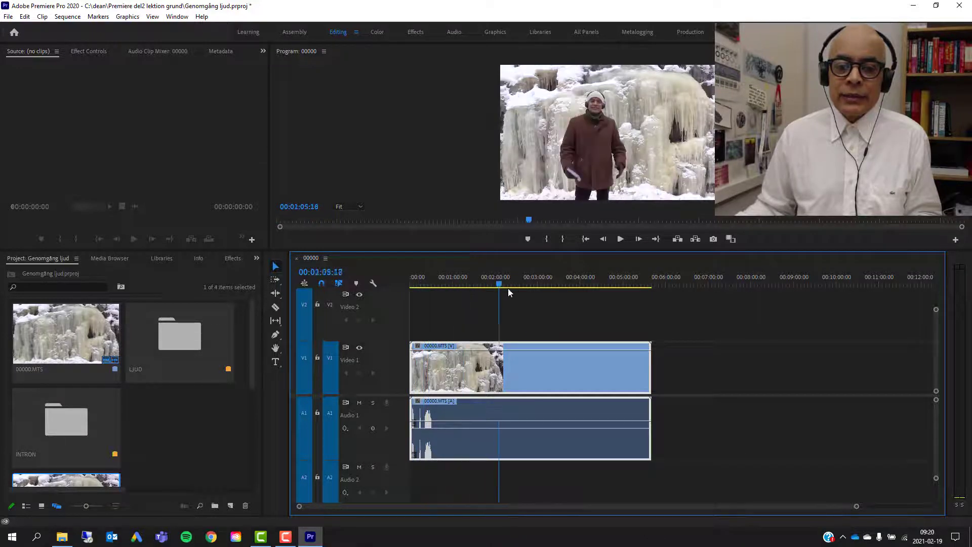
{"action": "left_click_drag", "start_coordinate": [464, 287], "coordinate": [455, 298]}
{"action": "key", "text": "space"}
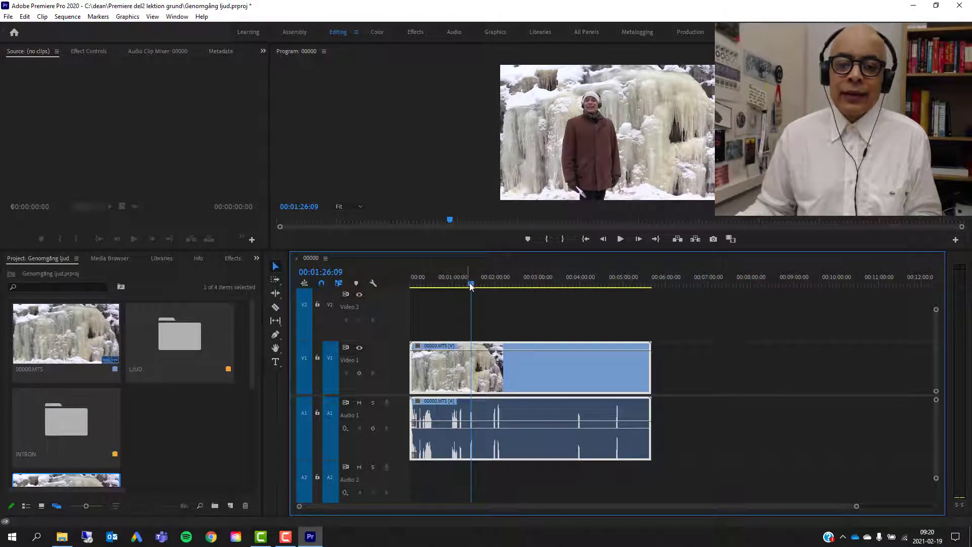
{"action": "left_click", "coordinate": [492, 285]}
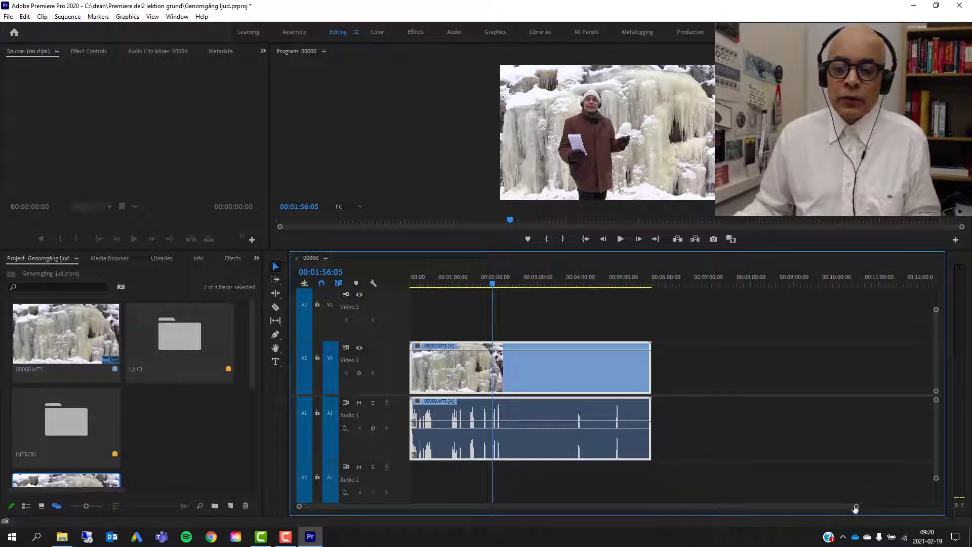
{"action": "mouse_move", "coordinate": [856, 508]}
{"action": "left_mouse_down"}
{"action": "mouse_move", "coordinate": [674, 516]}
{"action": "mouse_move", "coordinate": [781, 521]}
{"action": "mouse_move", "coordinate": [770, 522]}
{"action": "left_mouse_up"}
{"action": "left_click_drag", "start_coordinate": [820, 523], "coordinate": [827, 523]}
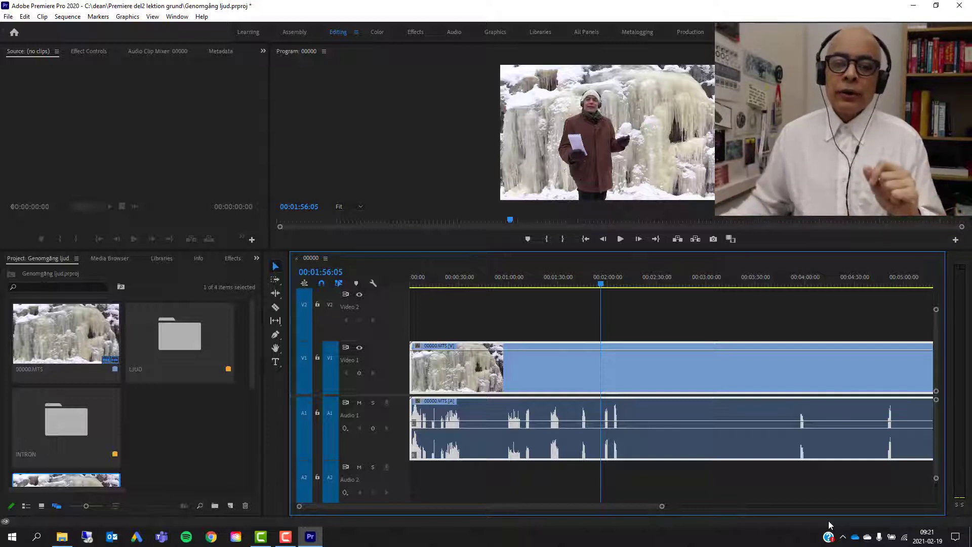
{"action": "double_click", "coordinate": [191, 345]}
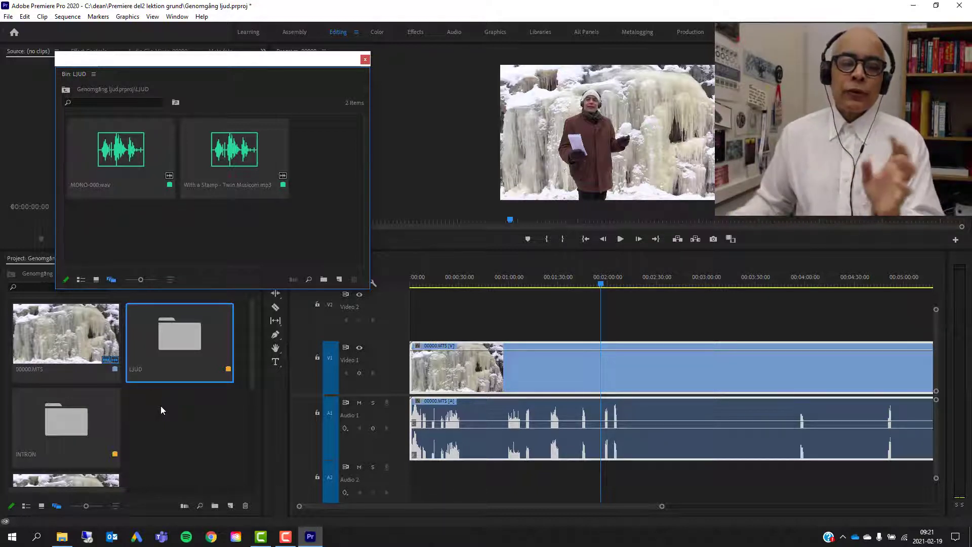
{"action": "left_click", "coordinate": [152, 190]}
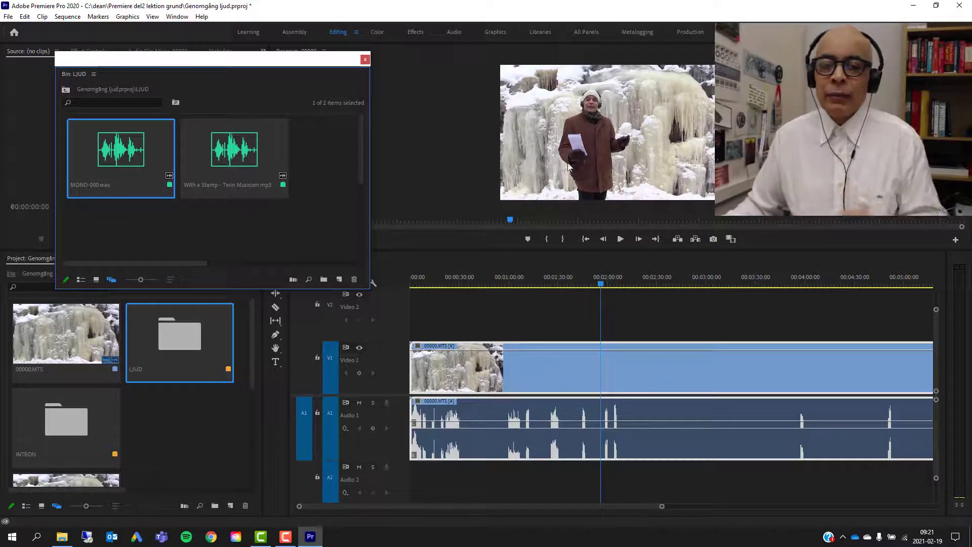
{"action": "left_click", "coordinate": [364, 62]}
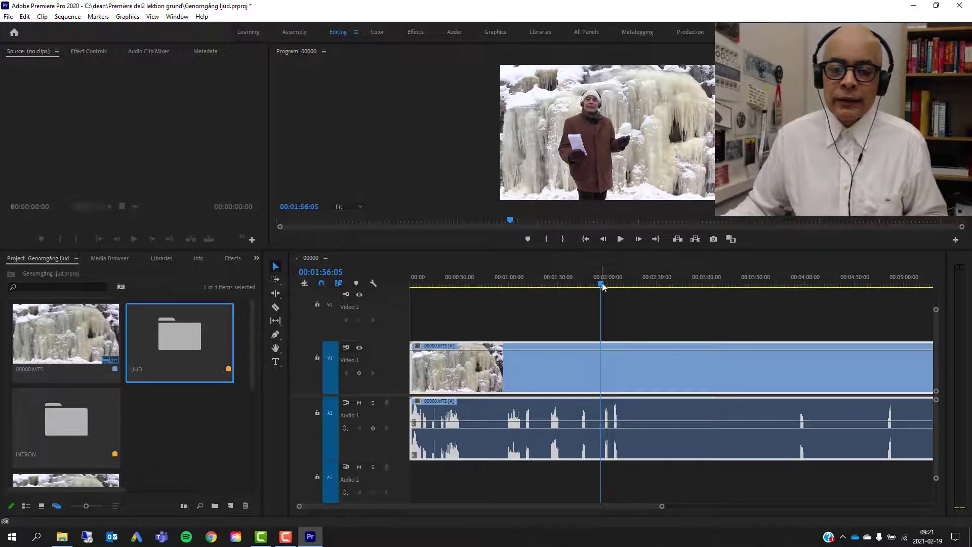
{"action": "left_click_drag", "start_coordinate": [602, 289], "coordinate": [410, 293]}
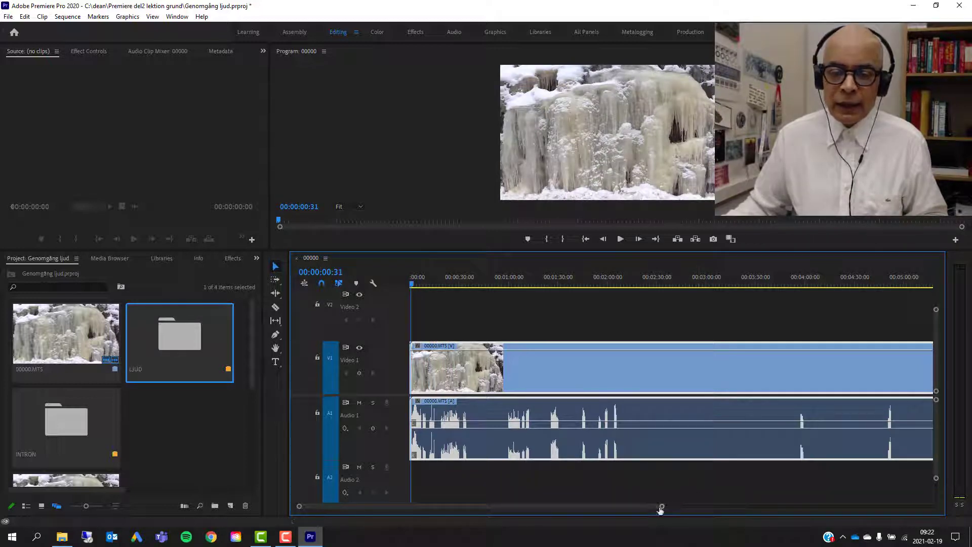
{"action": "left_click_drag", "start_coordinate": [661, 507], "coordinate": [516, 513]}
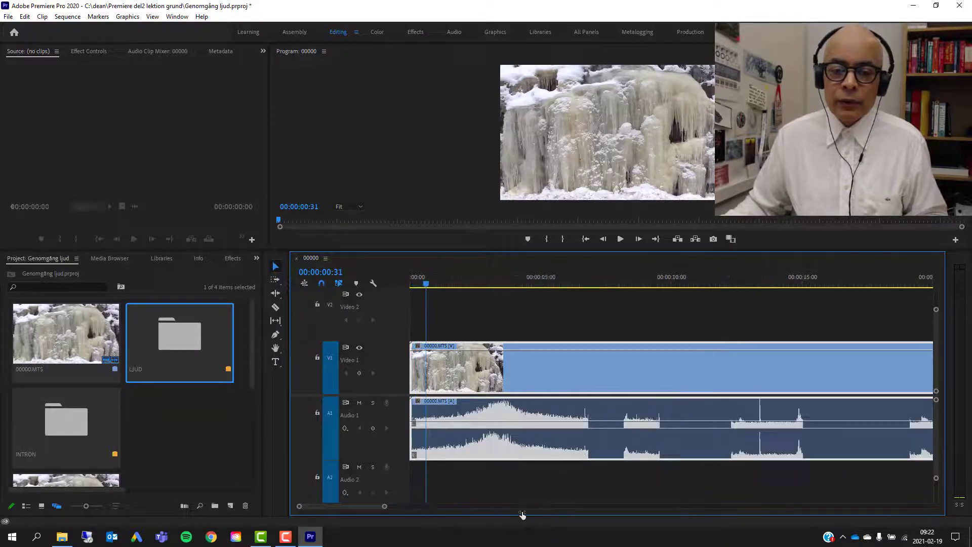
{"action": "left_click_drag", "start_coordinate": [515, 514], "coordinate": [540, 512]}
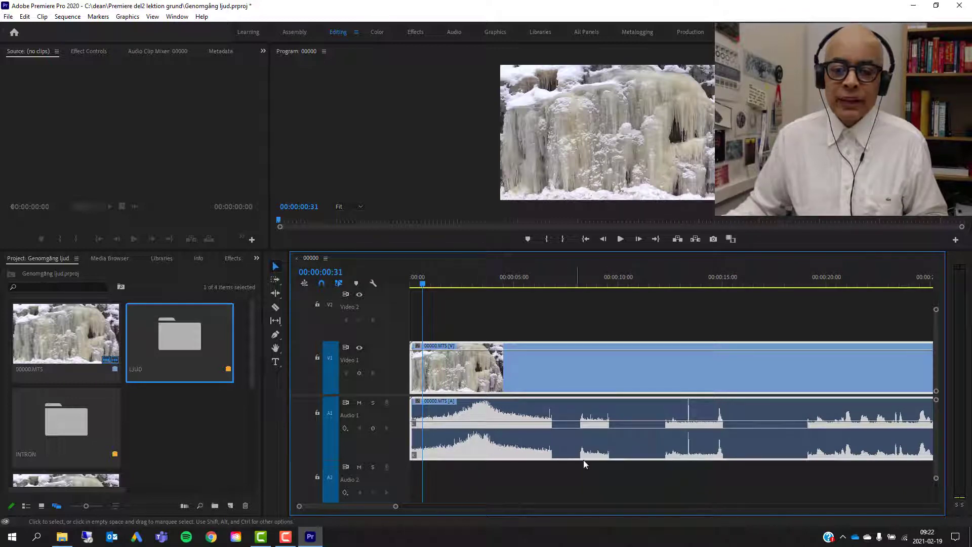
{"action": "left_click", "coordinate": [620, 239]}
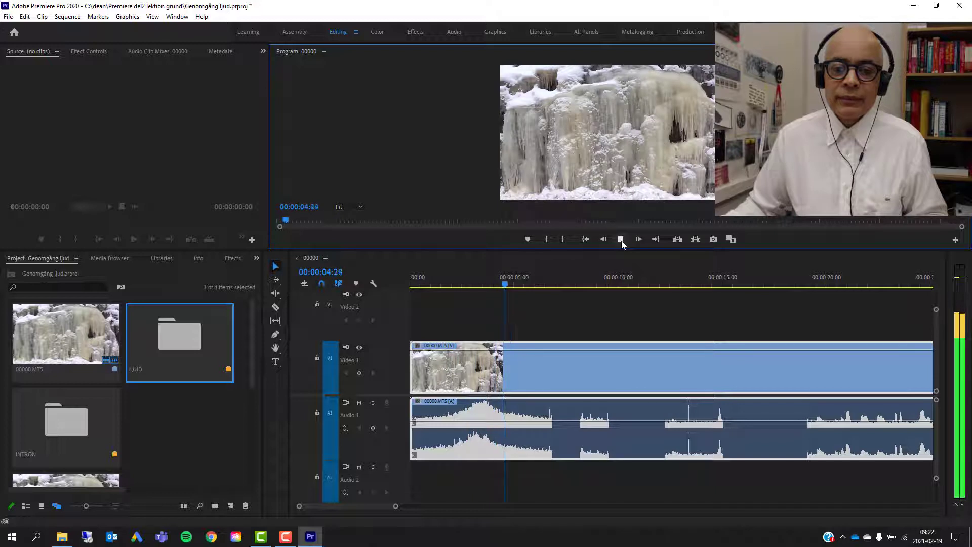
{"action": "left_click", "coordinate": [621, 240]}
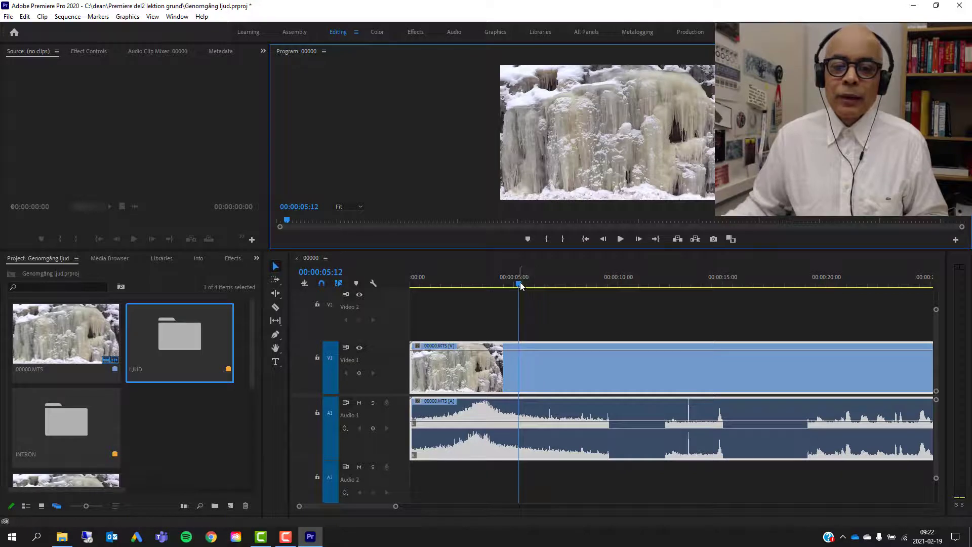
{"action": "left_click_drag", "start_coordinate": [519, 286], "coordinate": [562, 290]}
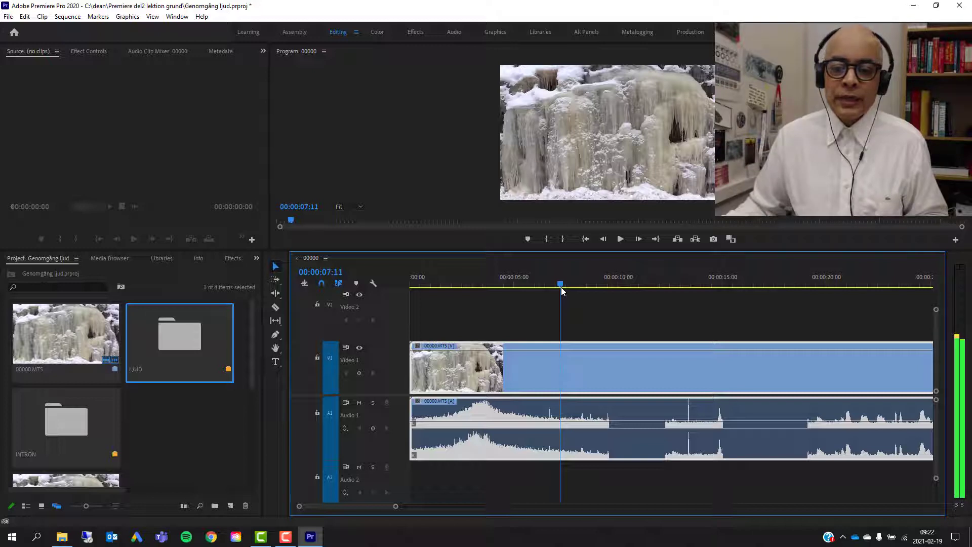
{"action": "left_click_drag", "start_coordinate": [561, 287], "coordinate": [667, 292]}
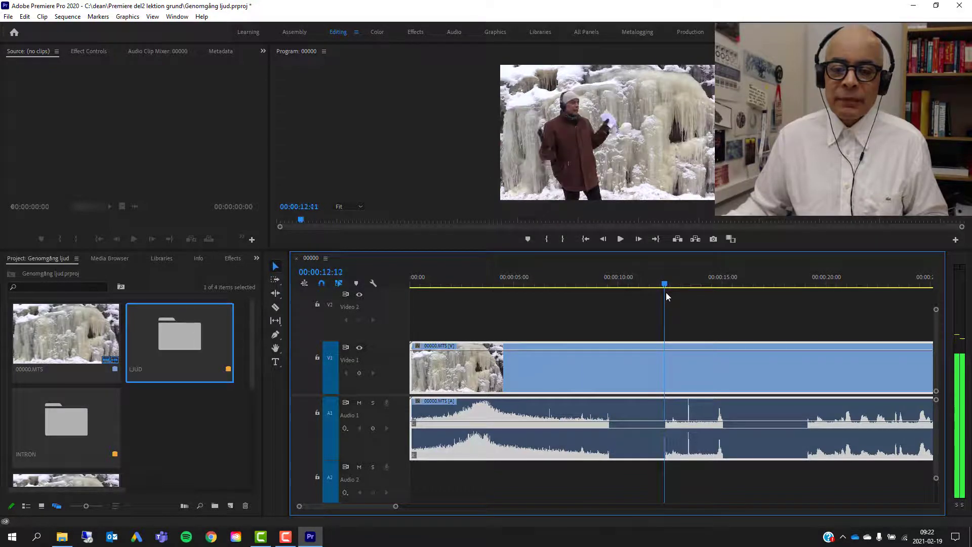
{"action": "left_click", "coordinate": [623, 235]}
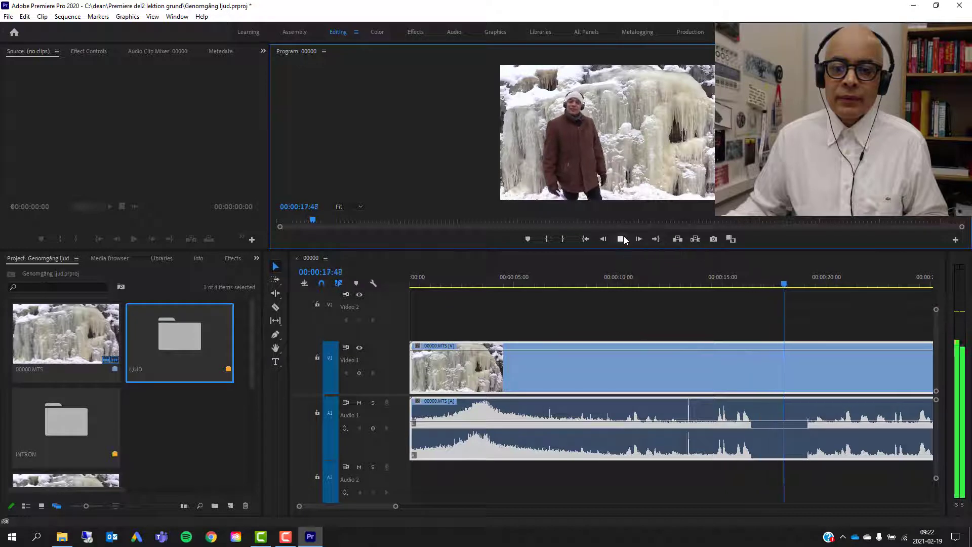
{"action": "left_click", "coordinate": [653, 372]}
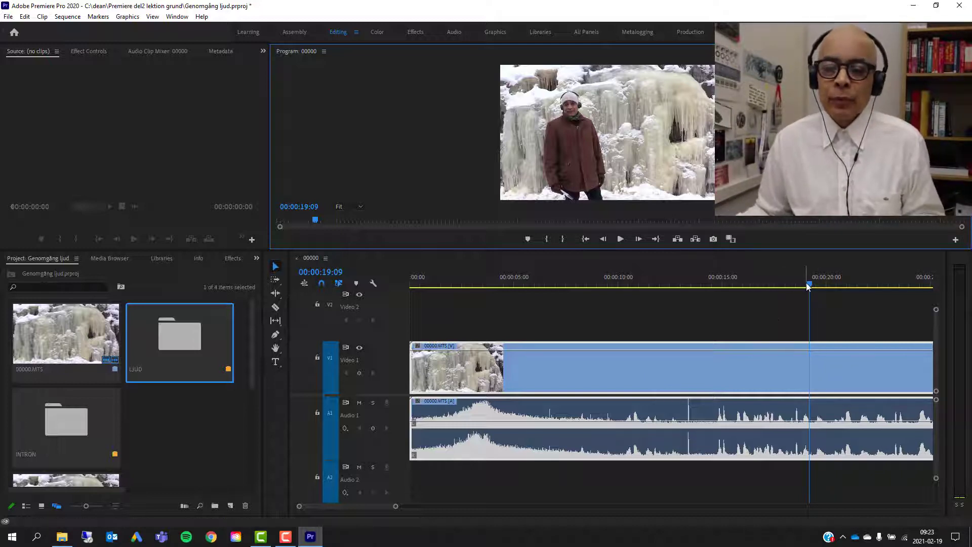
Zoom into the Audio 1 waveform and place the playhead on the clap at 00:00:13:13.
{"action": "left_click_drag", "start_coordinate": [809, 288], "coordinate": [684, 291]}
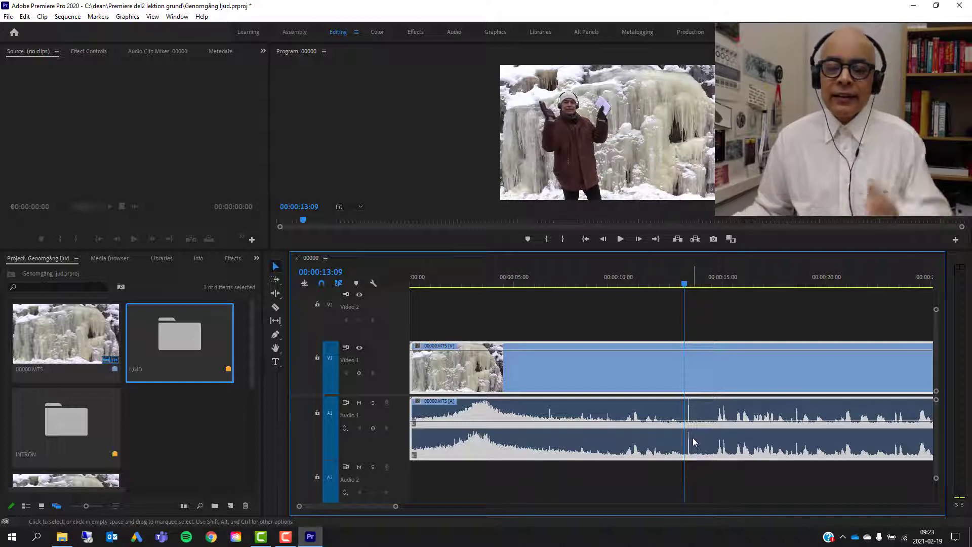
{"action": "mouse_move", "coordinate": [692, 437]}
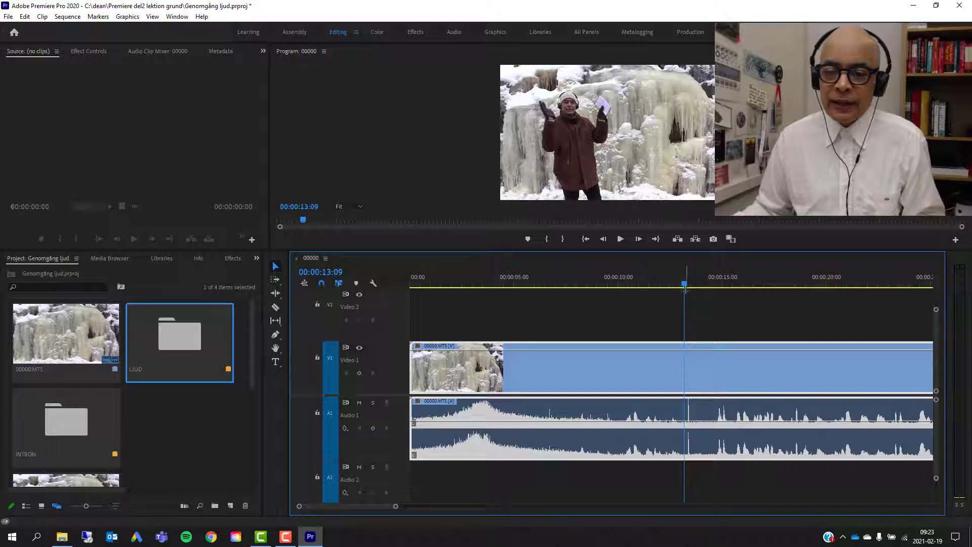
{"action": "left_click_drag", "start_coordinate": [685, 286], "coordinate": [686, 286]}
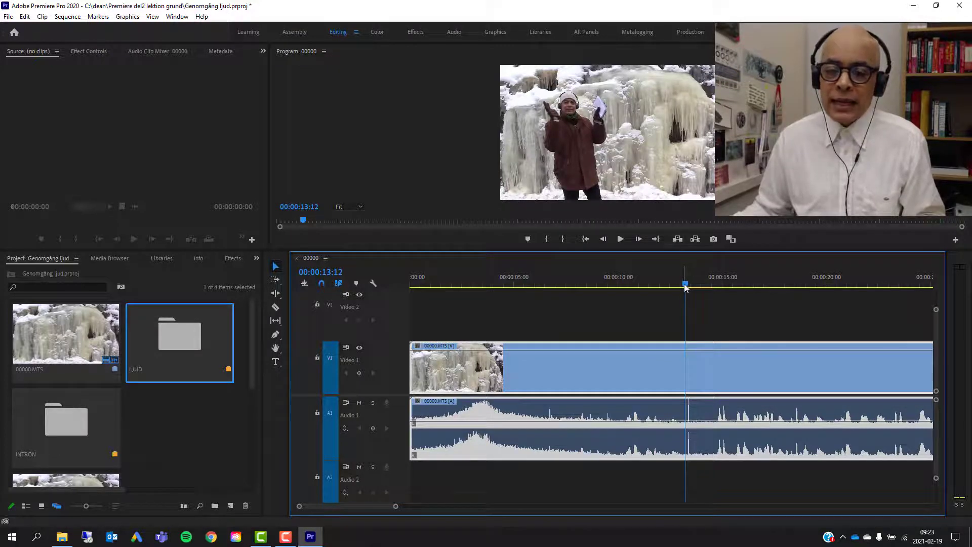
{"action": "left_click_drag", "start_coordinate": [684, 287], "coordinate": [688, 288]}
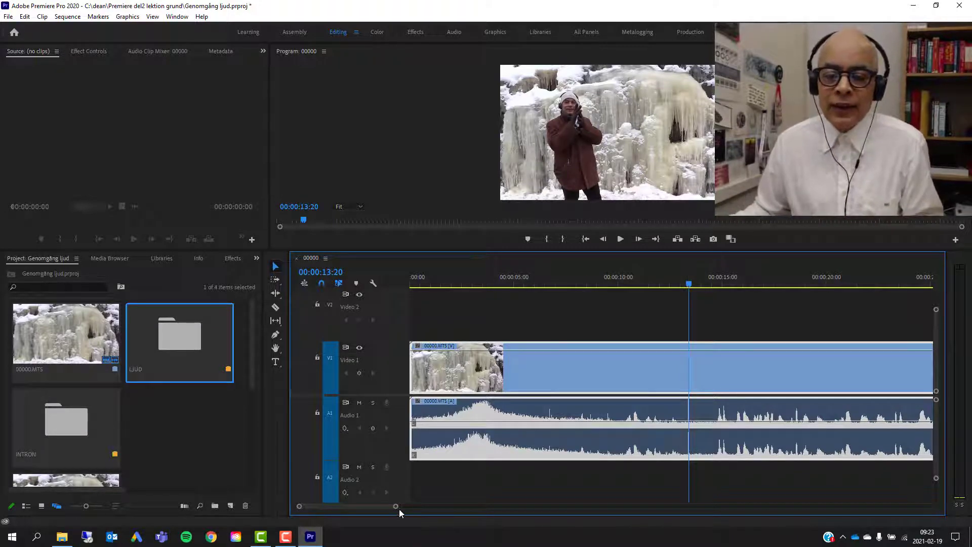
{"action": "left_click_drag", "start_coordinate": [396, 506], "coordinate": [359, 514]}
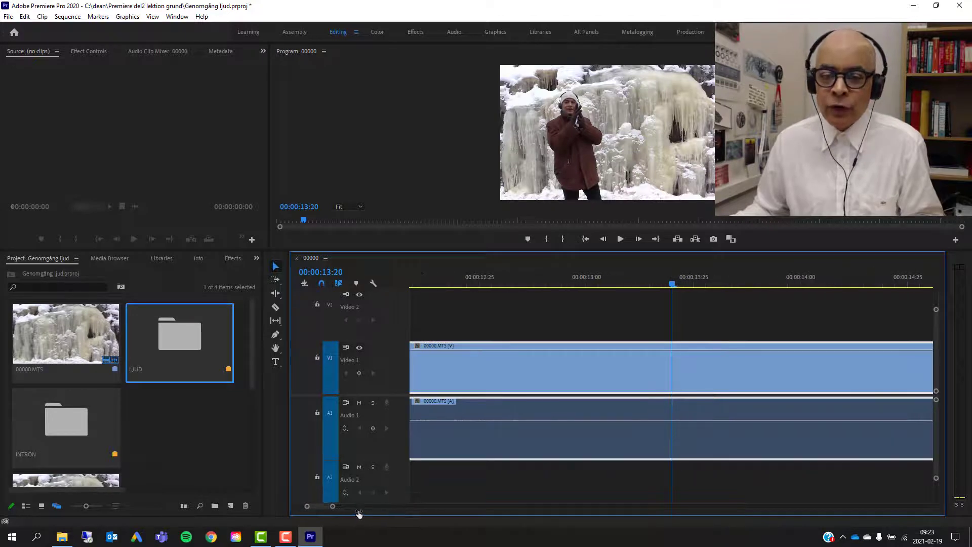
{"action": "scroll", "coordinate": [359, 514], "scroll_direction": "up", "scroll_amount": 1}
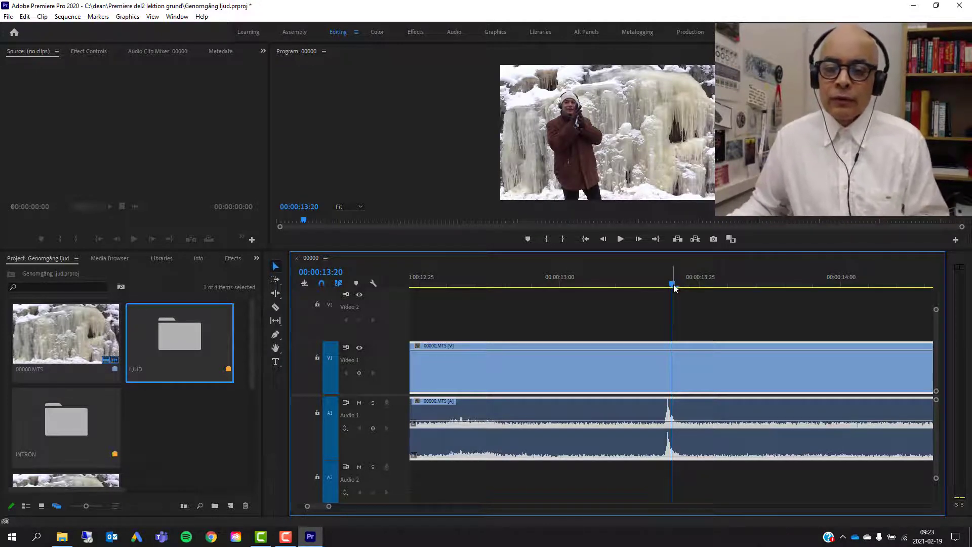
{"action": "left_click_drag", "start_coordinate": [675, 285], "coordinate": [634, 286]}
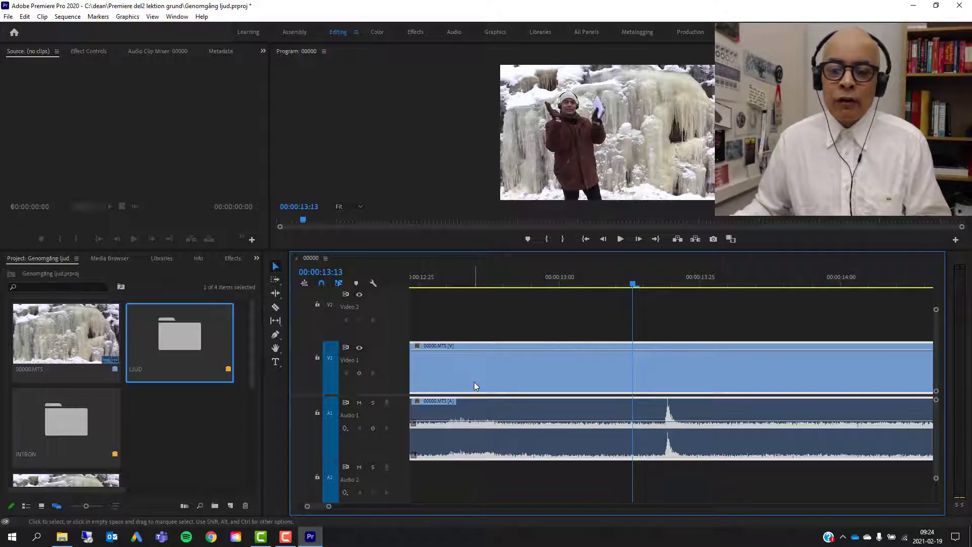
Razor the MTS clip at 00:00:13:13 and delete the section before the clap.
{"action": "left_click", "coordinate": [279, 311]}
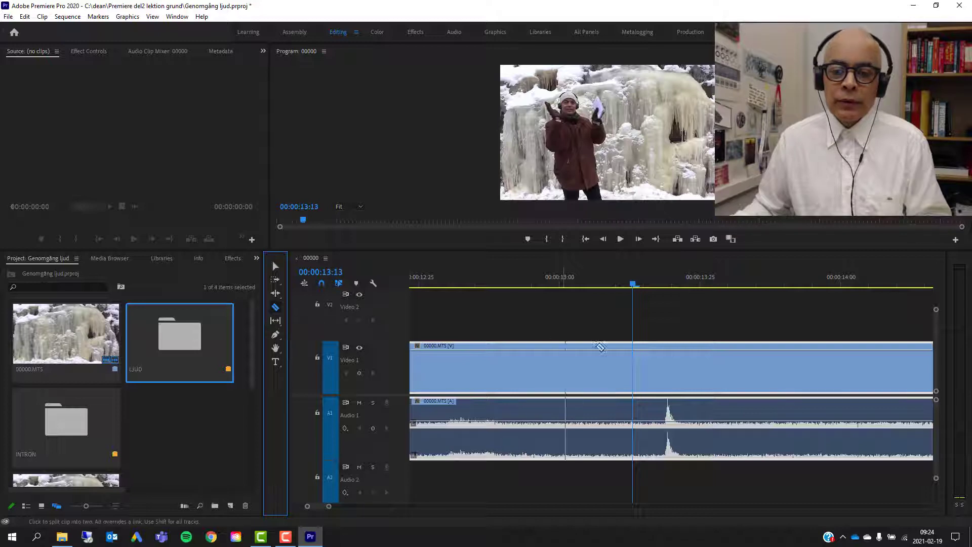
{"action": "left_click", "coordinate": [634, 360]}
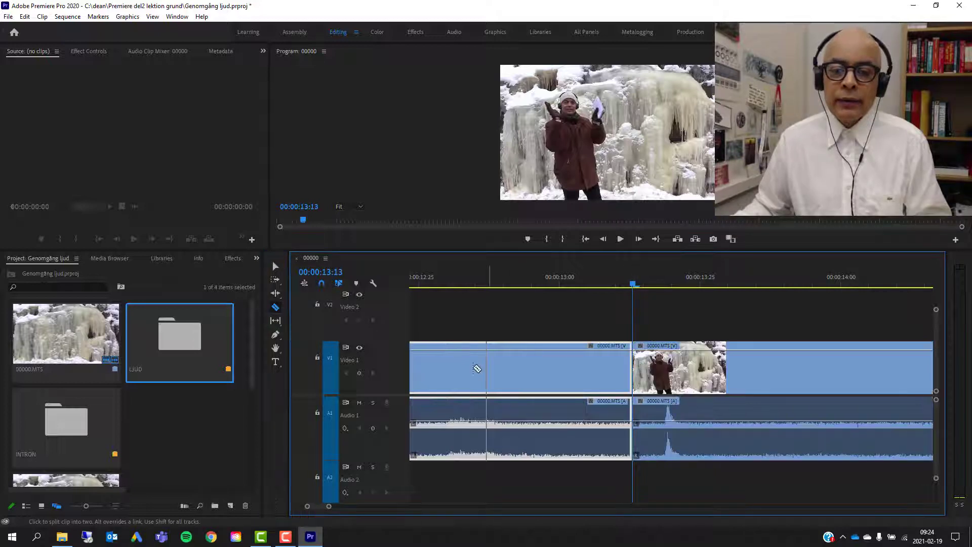
{"action": "left_click", "coordinate": [273, 267]}
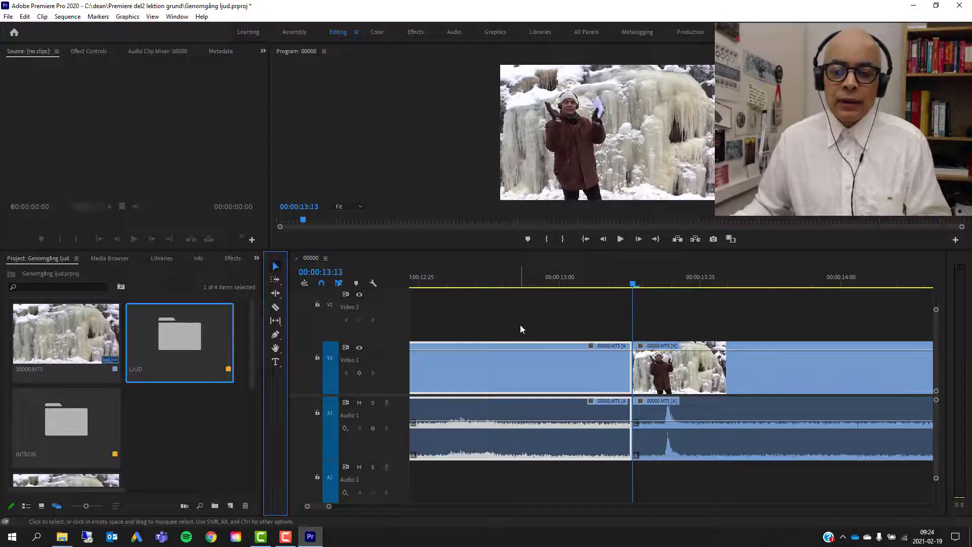
{"action": "left_click_drag", "start_coordinate": [521, 324], "coordinate": [569, 474]}
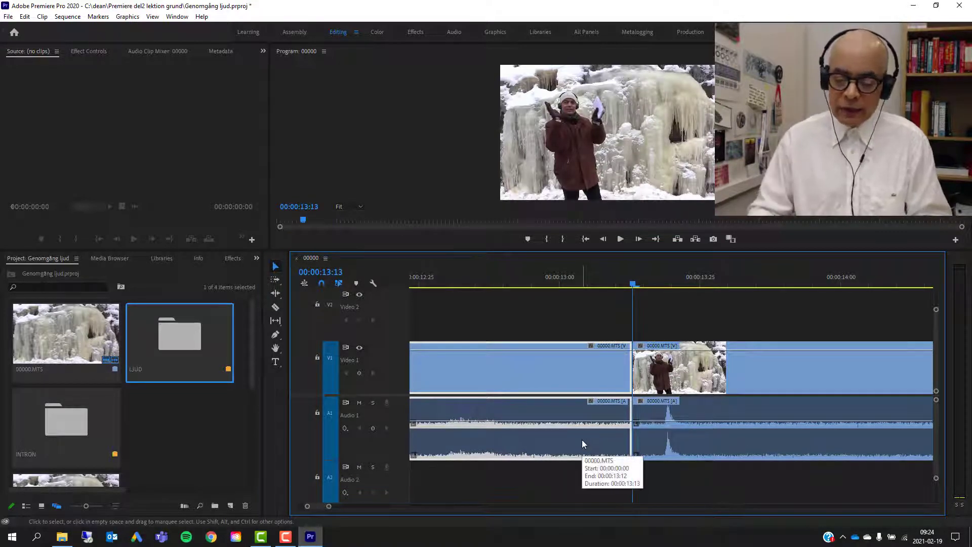
{"action": "key", "text": "Delete"}
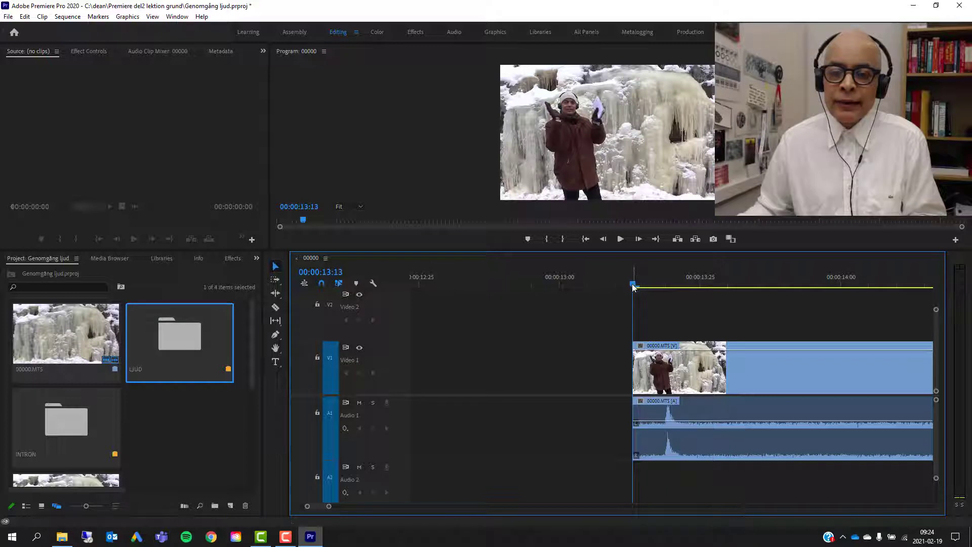
{"action": "left_click", "coordinate": [649, 286]}
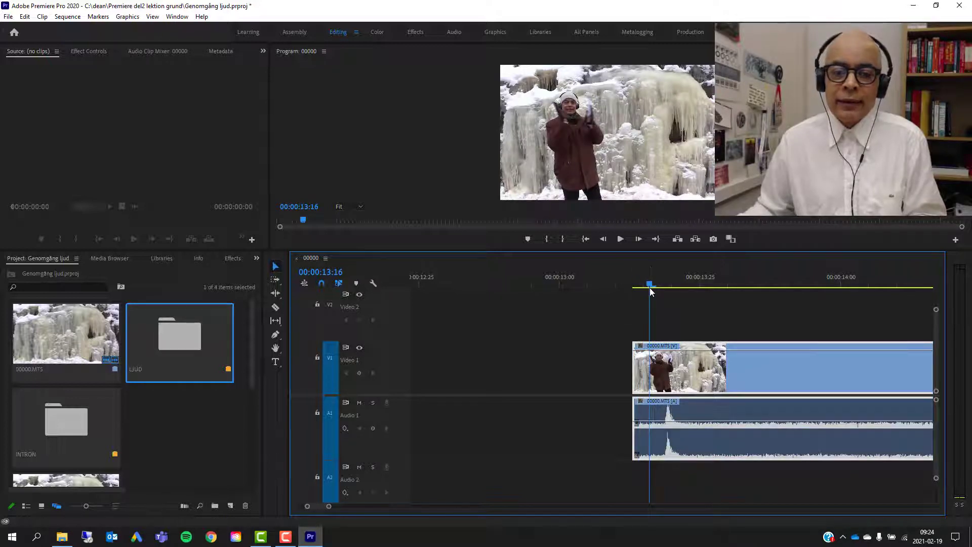
Drag MONO-000.wav from the LJUD bin onto Audio 2 near the clap, then resize the audio tracks.
{"action": "double_click", "coordinate": [184, 341]}
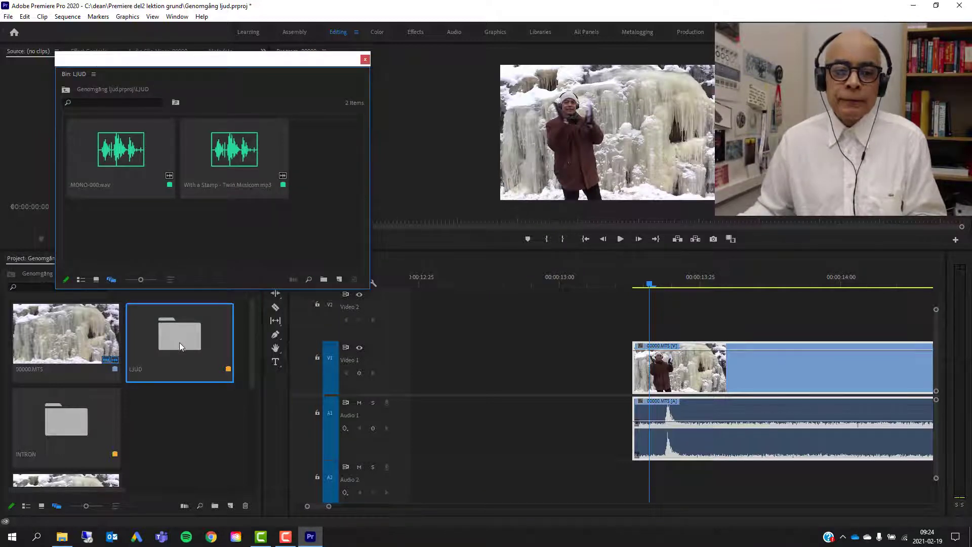
{"action": "left_click", "coordinate": [125, 162]}
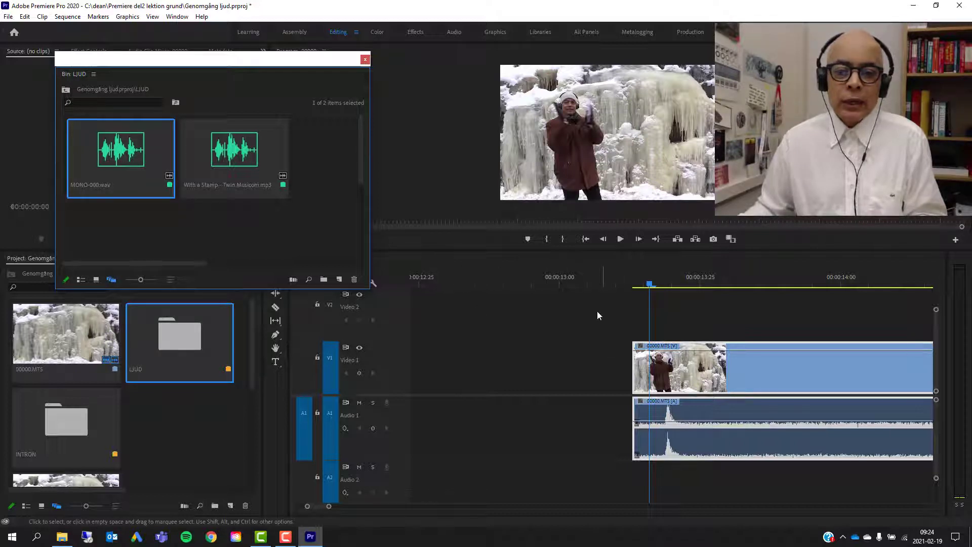
{"action": "mouse_move", "coordinate": [118, 162]}
{"action": "left_mouse_down"}
{"action": "mouse_move", "coordinate": [144, 246]}
{"action": "mouse_move", "coordinate": [576, 499]}
{"action": "mouse_move", "coordinate": [656, 438]}
{"action": "mouse_move", "coordinate": [626, 439]}
{"action": "left_mouse_up"}
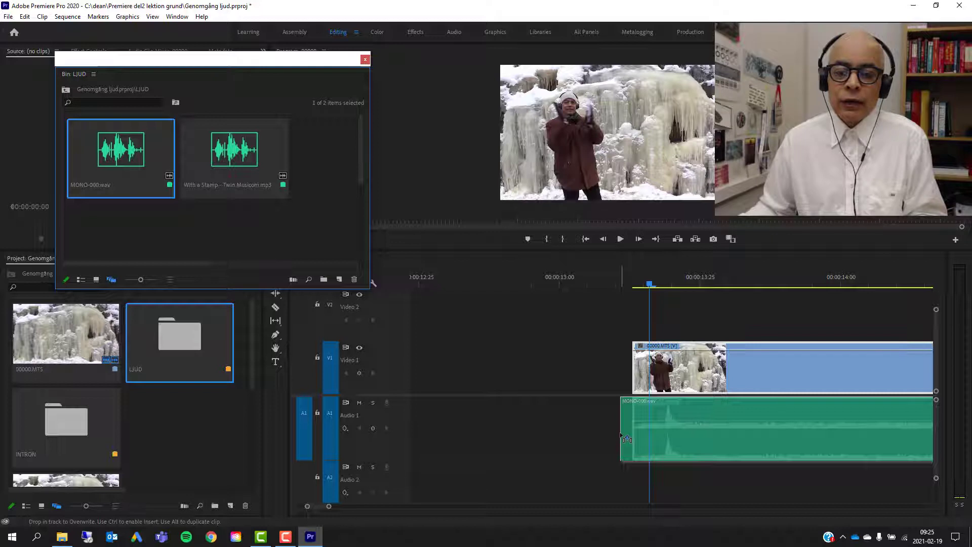
{"action": "left_click_drag", "start_coordinate": [626, 439], "coordinate": [623, 472]}
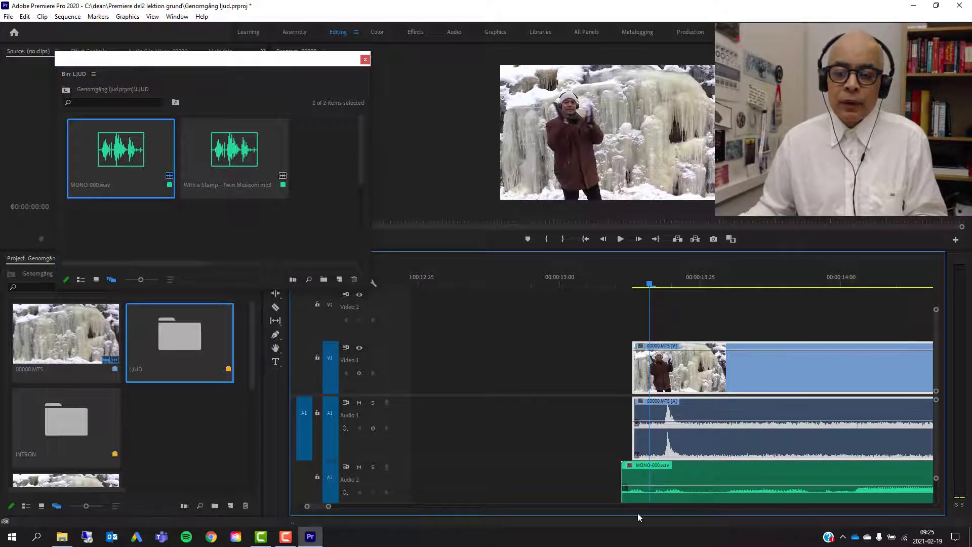
{"action": "left_click_drag", "start_coordinate": [936, 477], "coordinate": [938, 490]}
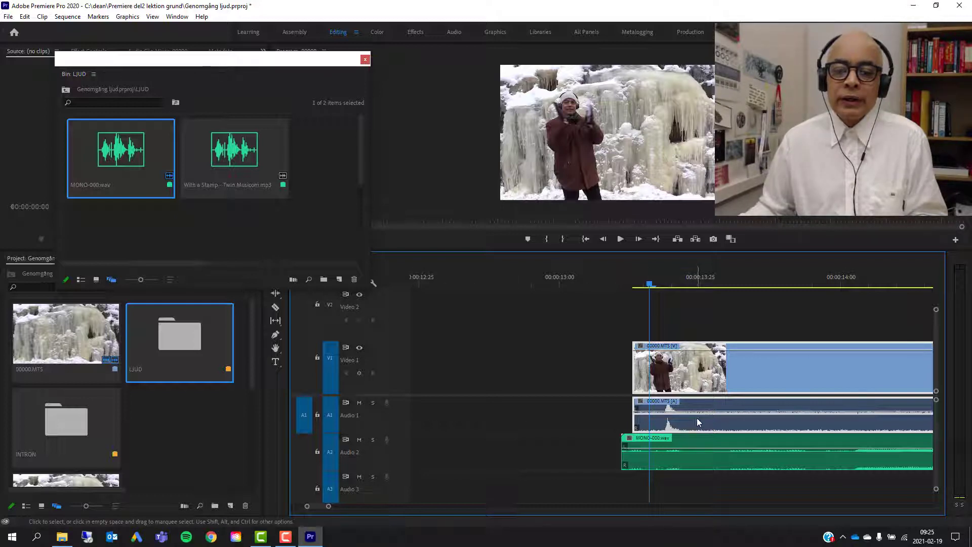
Mute the camera audio on Audio 1 with its M button and zoom the timeline out slightly.
{"action": "left_click", "coordinate": [682, 458]}
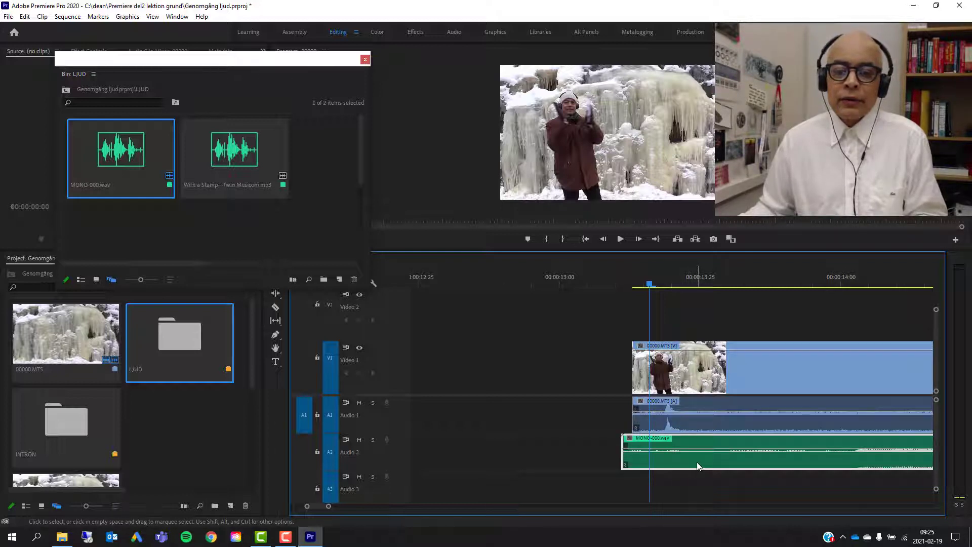
{"action": "left_click", "coordinate": [695, 419]}
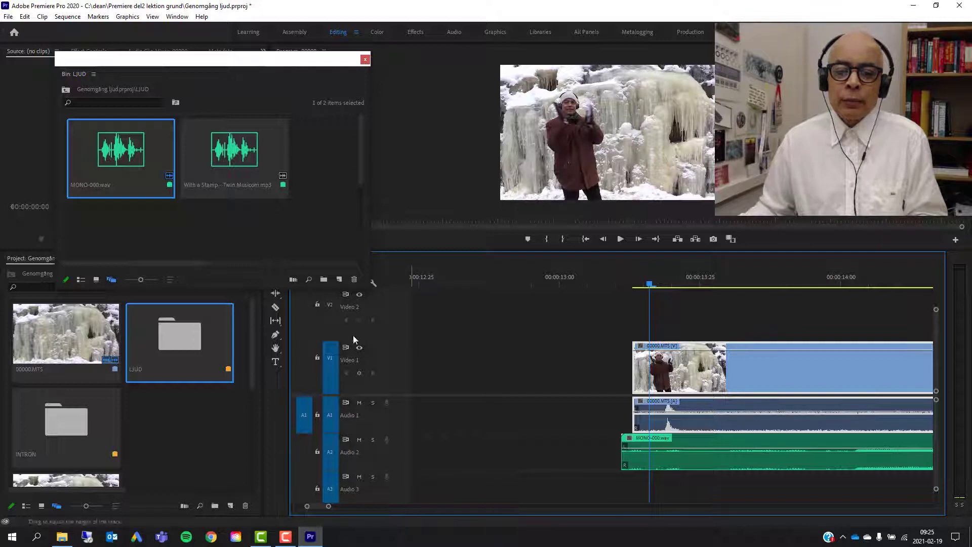
{"action": "left_click", "coordinate": [359, 403]}
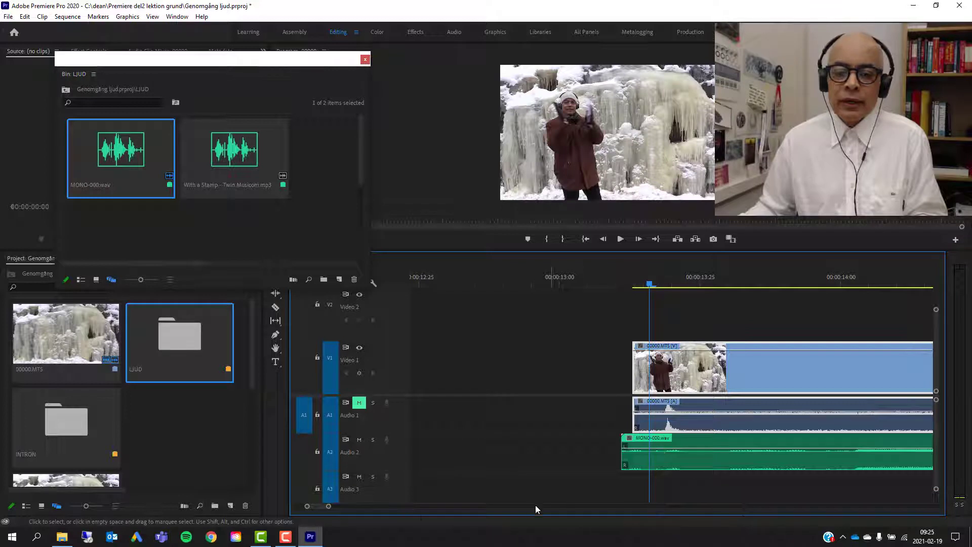
{"action": "left_click_drag", "start_coordinate": [328, 505], "coordinate": [428, 506]}
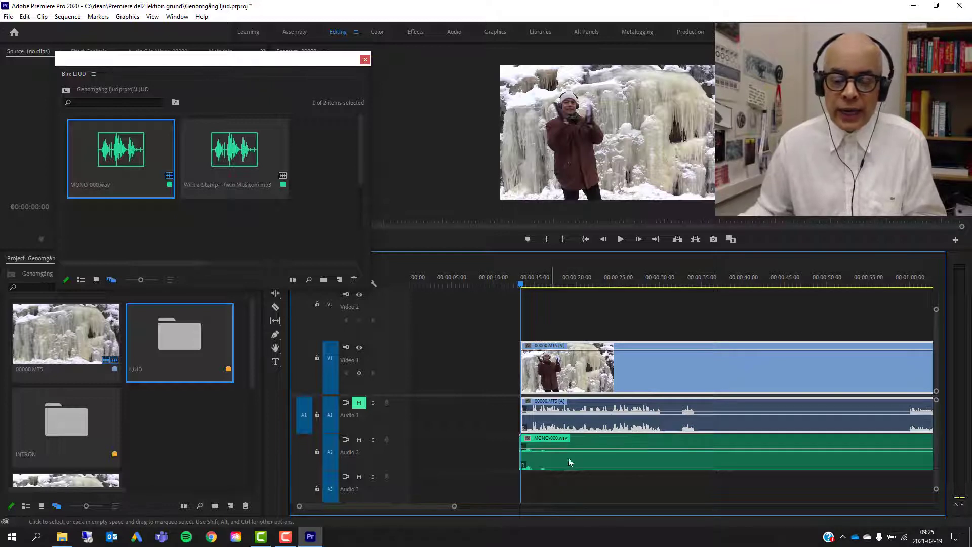
Play and scrub the sequence to compare the camera audio with MONO-000.wav, then zoom in near 00:00:37.
{"action": "key", "text": "space"}
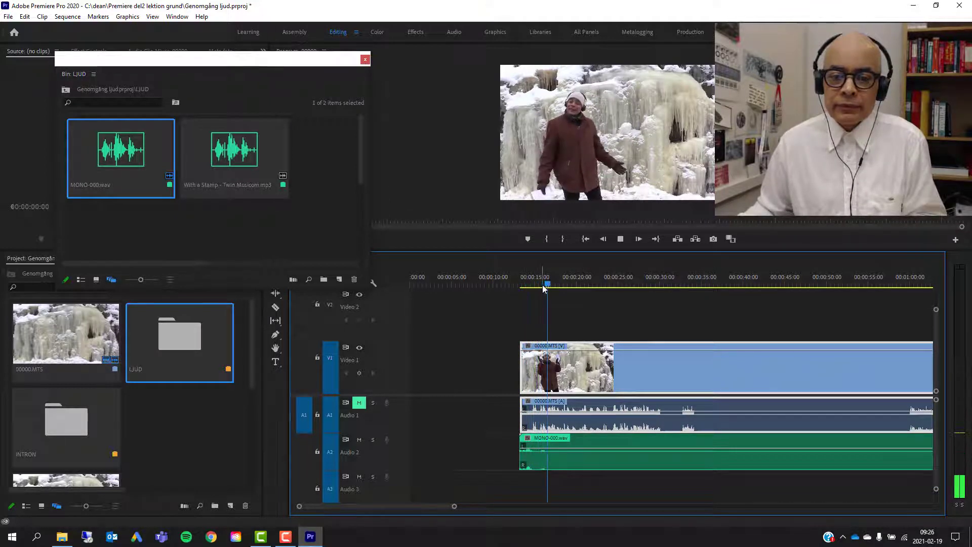
{"action": "key", "text": "space"}
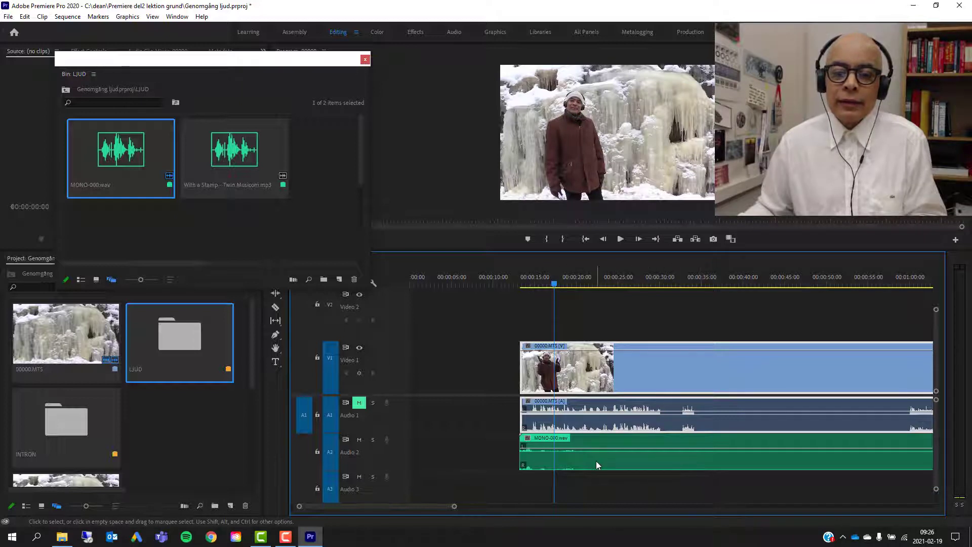
{"action": "key", "text": "space"}
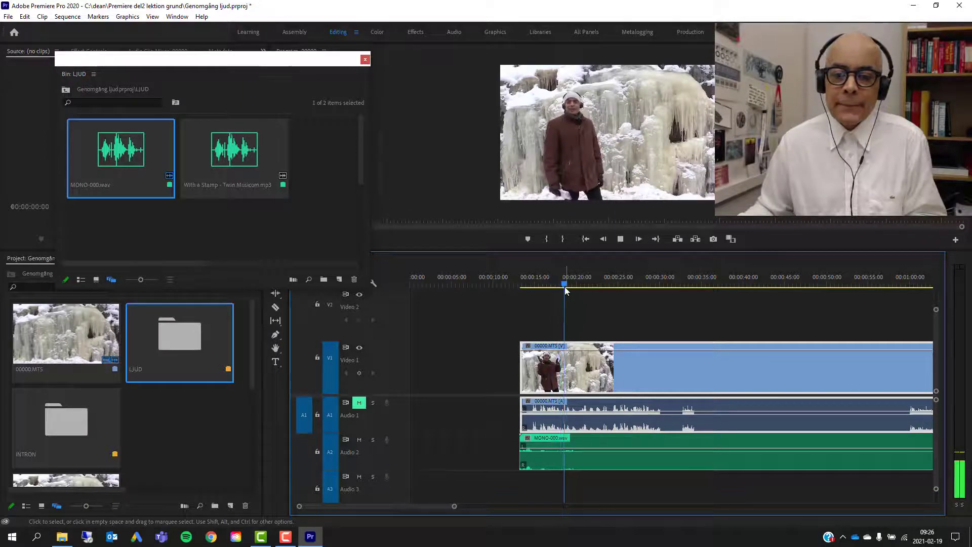
{"action": "left_click_drag", "start_coordinate": [566, 284], "coordinate": [635, 284]}
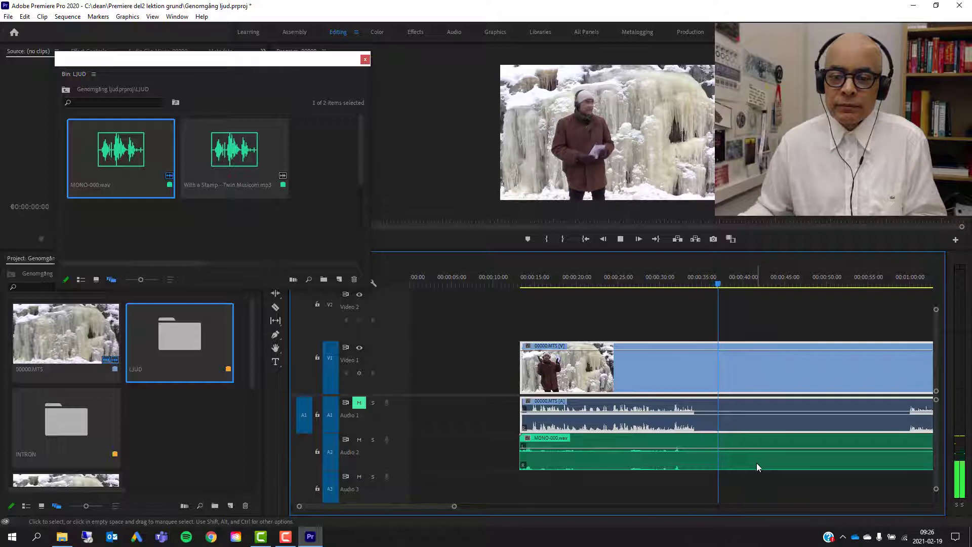
{"action": "key", "text": "space"}
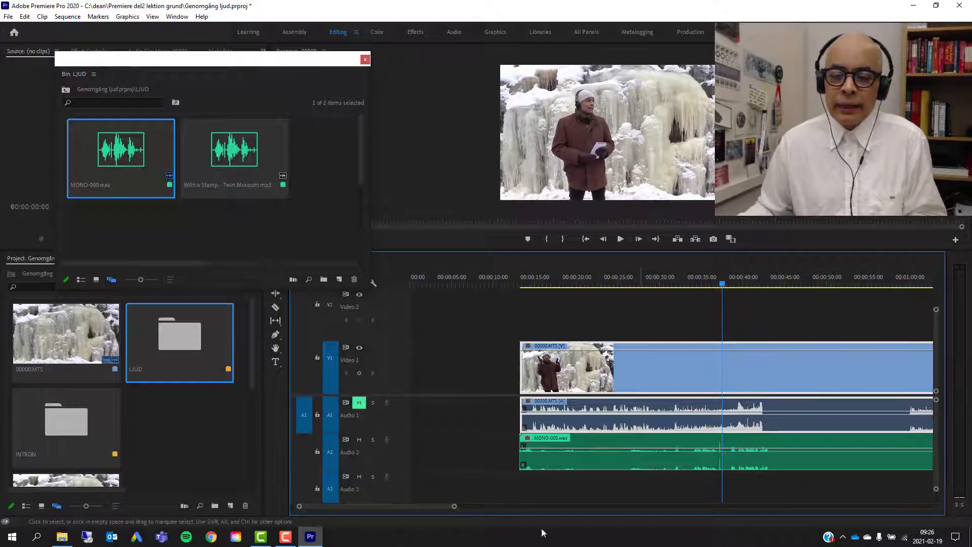
{"action": "left_click_drag", "start_coordinate": [453, 506], "coordinate": [391, 518]}
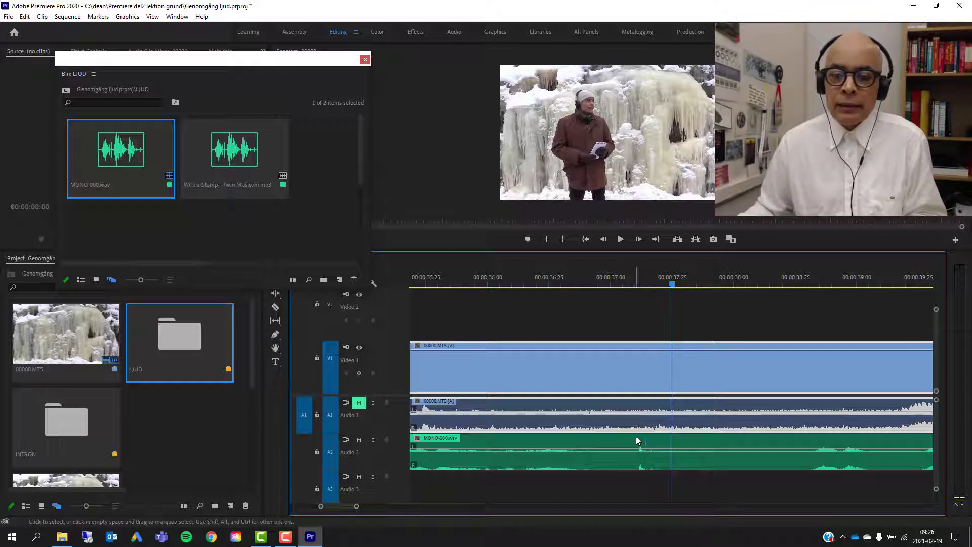
Razor-cut MONO-000.wav at 00:00:36:49, undo the accidental extra cut, and close the LJUD bin.
{"action": "left_click_drag", "start_coordinate": [672, 286], "coordinate": [606, 299]}
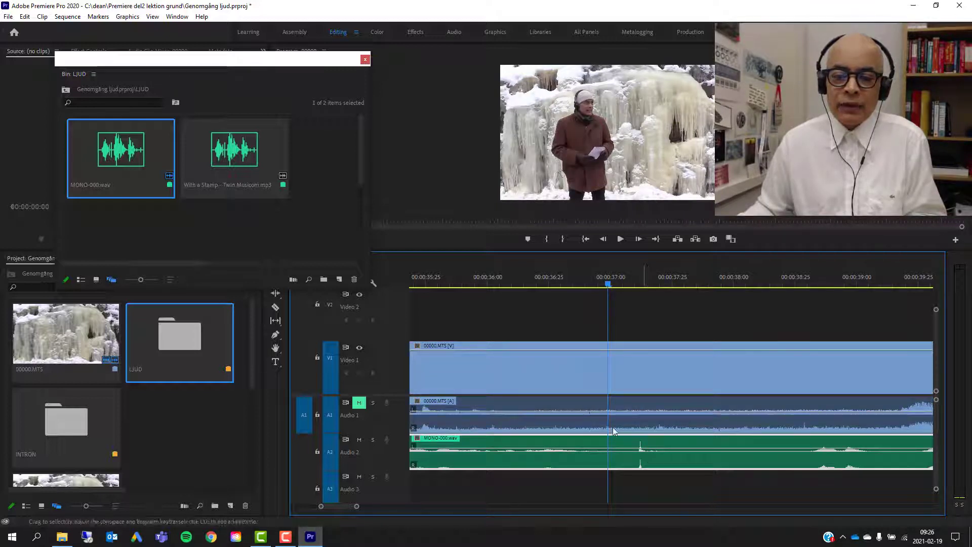
{"action": "left_click", "coordinate": [275, 307]}
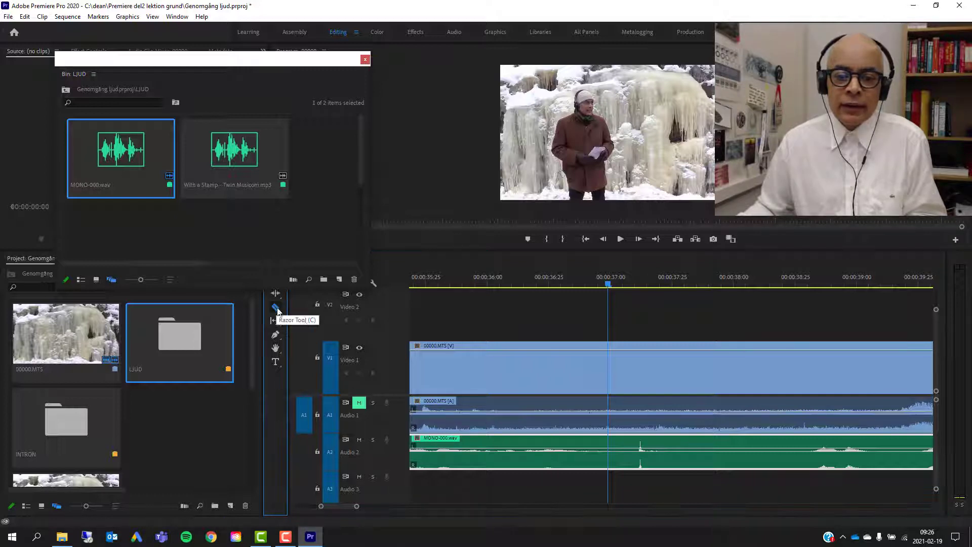
{"action": "left_click", "coordinate": [608, 448]}
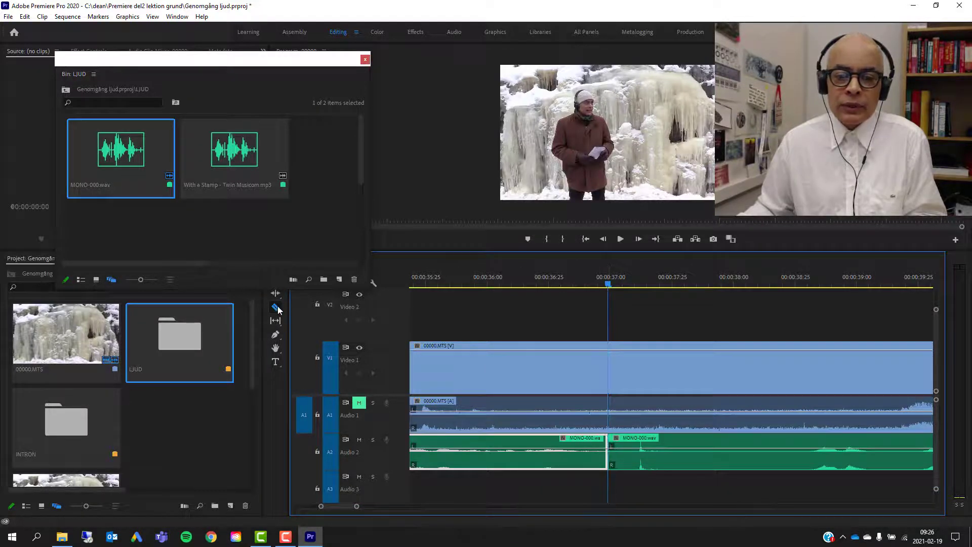
{"action": "left_click", "coordinate": [277, 307]}
{"action": "left_click", "coordinate": [491, 454]}
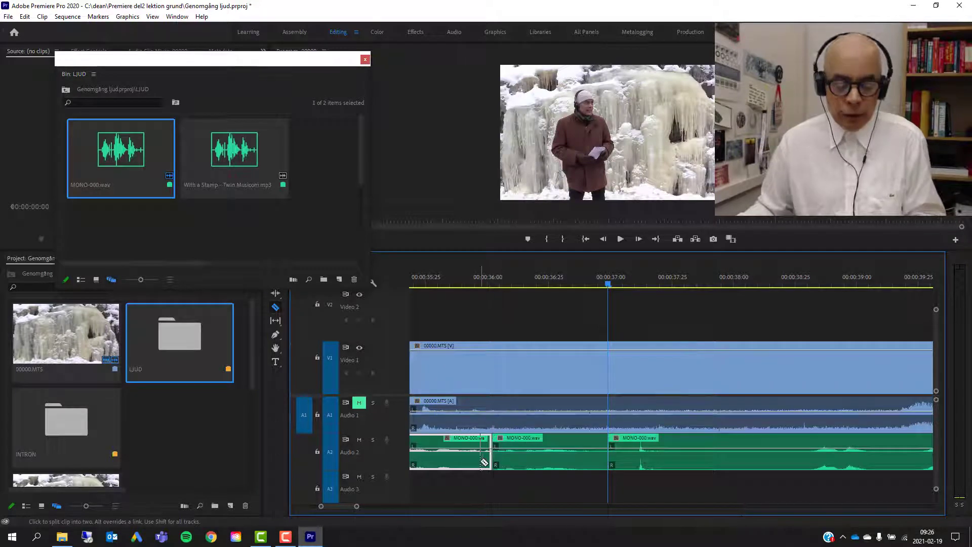
{"action": "key", "text": "ctrl+z"}
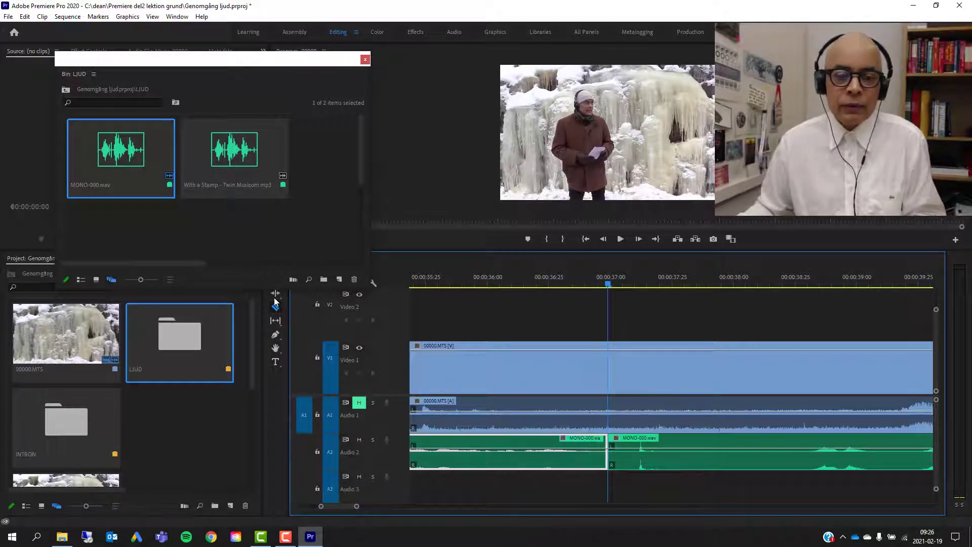
{"action": "left_click", "coordinate": [365, 59]}
{"action": "left_click", "coordinate": [276, 267]}
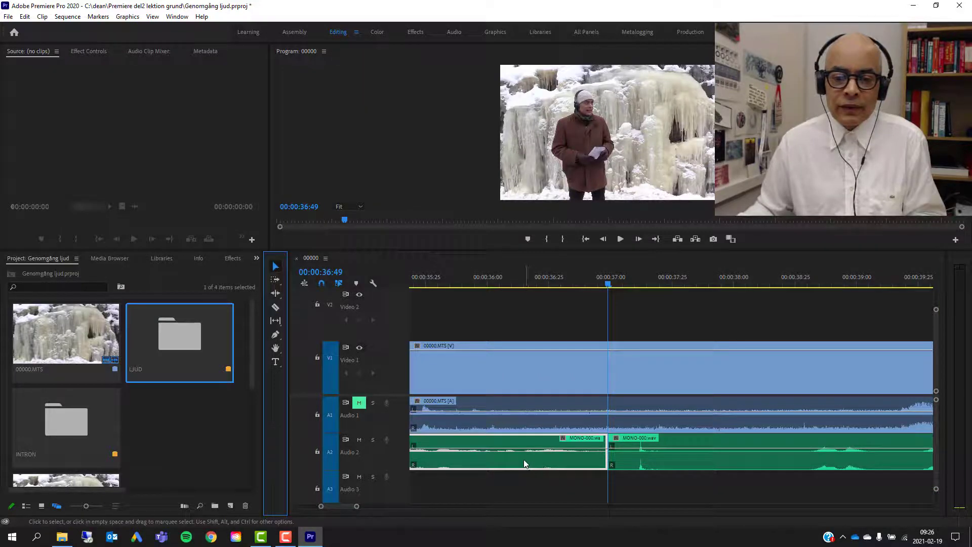
Delete the MONO-000.wav piece before the cut and drag the remainder to start with 00000.MTS.
{"action": "left_click", "coordinate": [570, 461]}
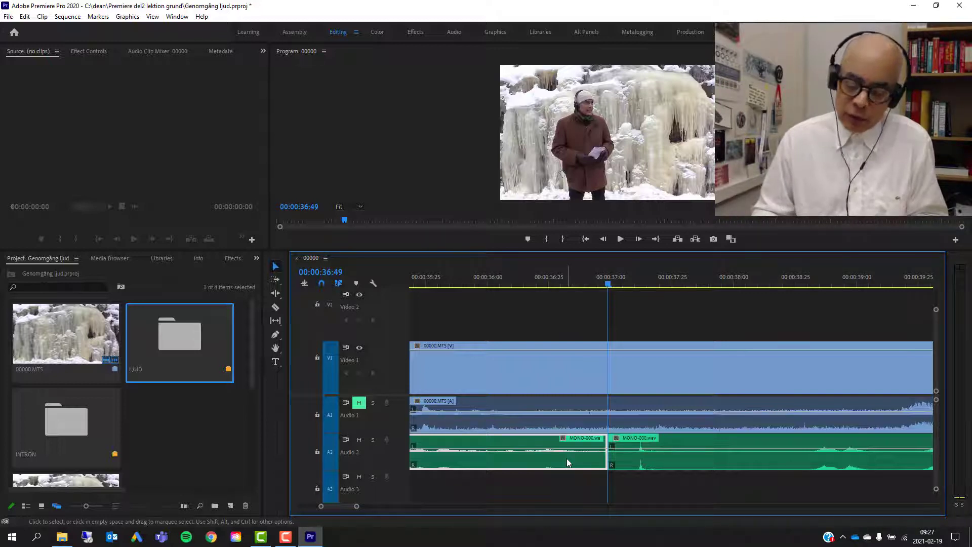
{"action": "key", "text": "Delete"}
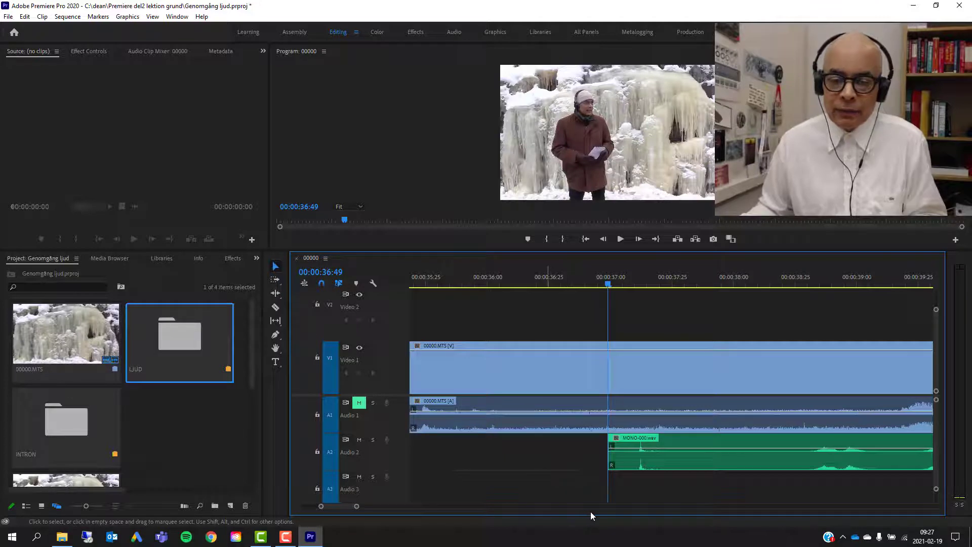
{"action": "left_click_drag", "start_coordinate": [342, 505], "coordinate": [328, 505]}
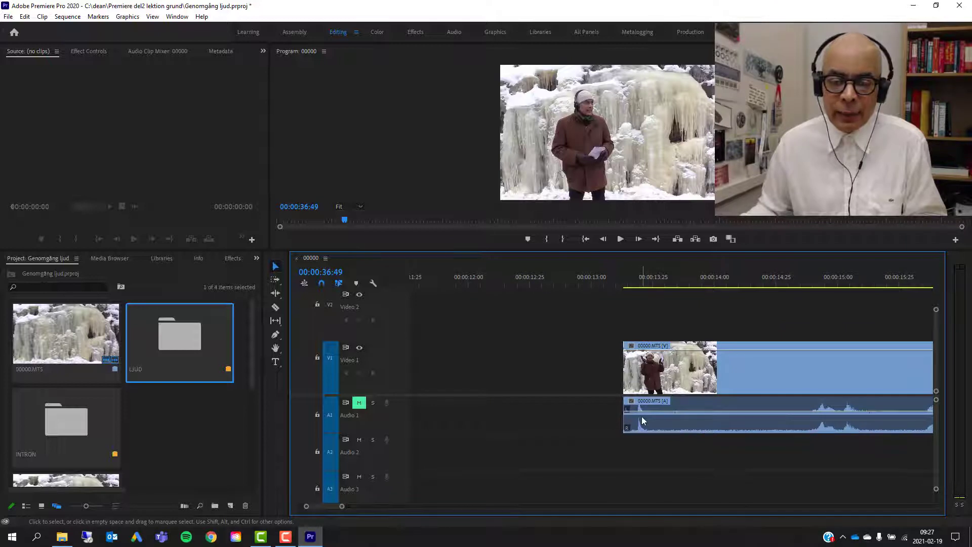
{"action": "left_click_drag", "start_coordinate": [342, 506], "coordinate": [438, 507]}
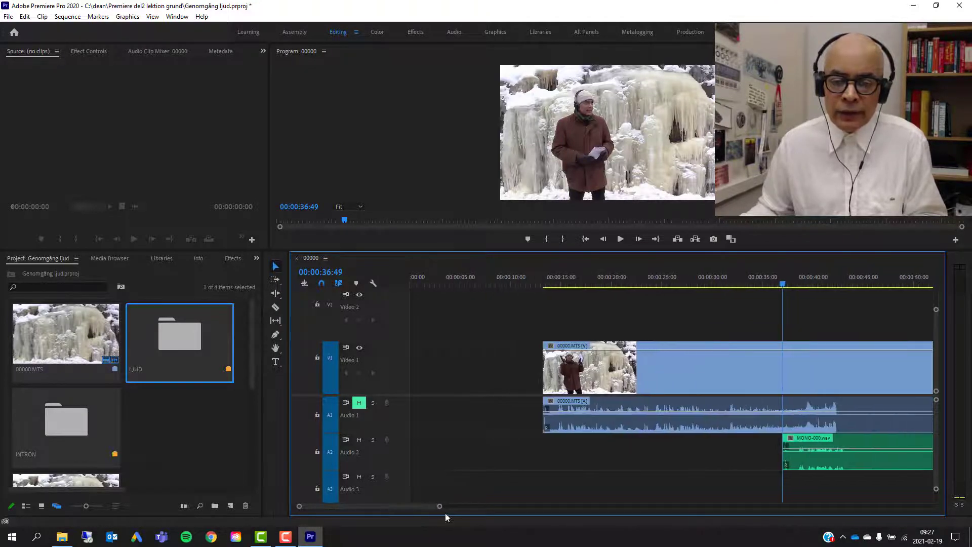
{"action": "left_click", "coordinate": [829, 460]}
{"action": "left_click_drag", "start_coordinate": [829, 459], "coordinate": [625, 465]}
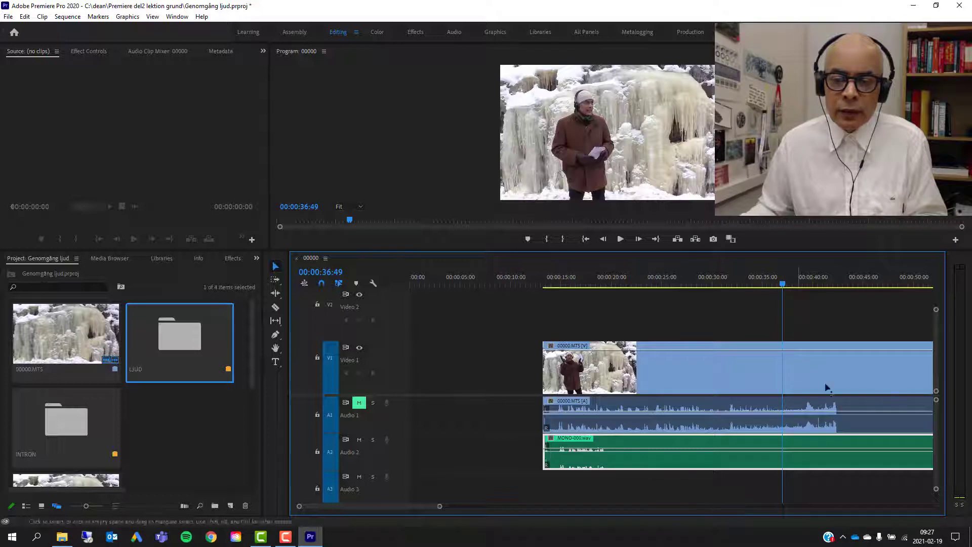
{"action": "left_click_drag", "start_coordinate": [782, 287], "coordinate": [546, 304]}
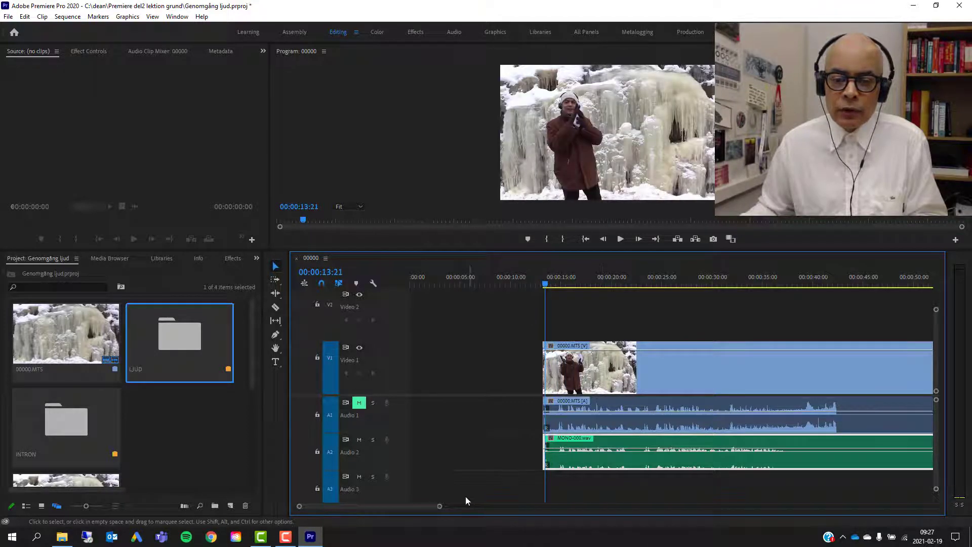
Set the playhead on the camera clap at 00:00:13:19 and slide MONO-000.wav's spike onto it.
{"action": "left_click_drag", "start_coordinate": [439, 505], "coordinate": [370, 517]}
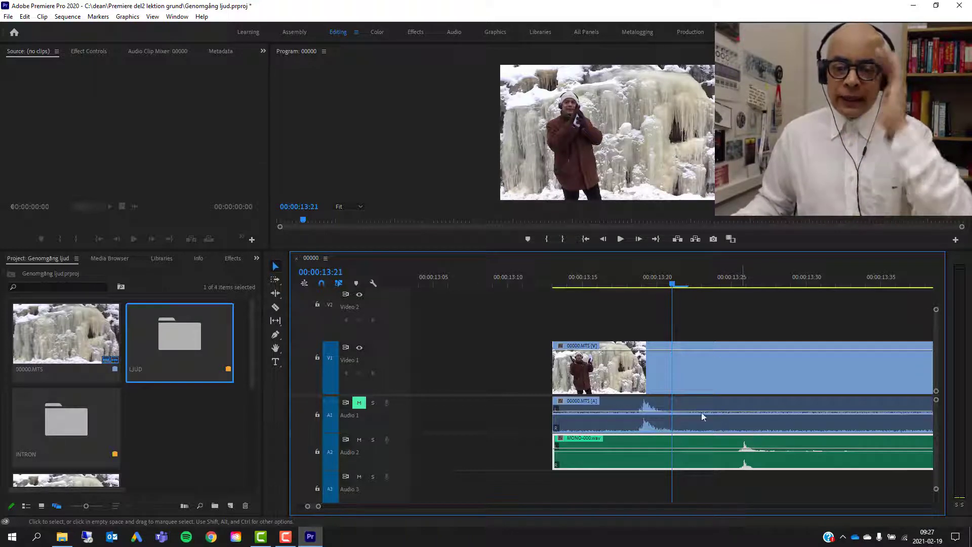
{"action": "left_click", "coordinate": [657, 284]}
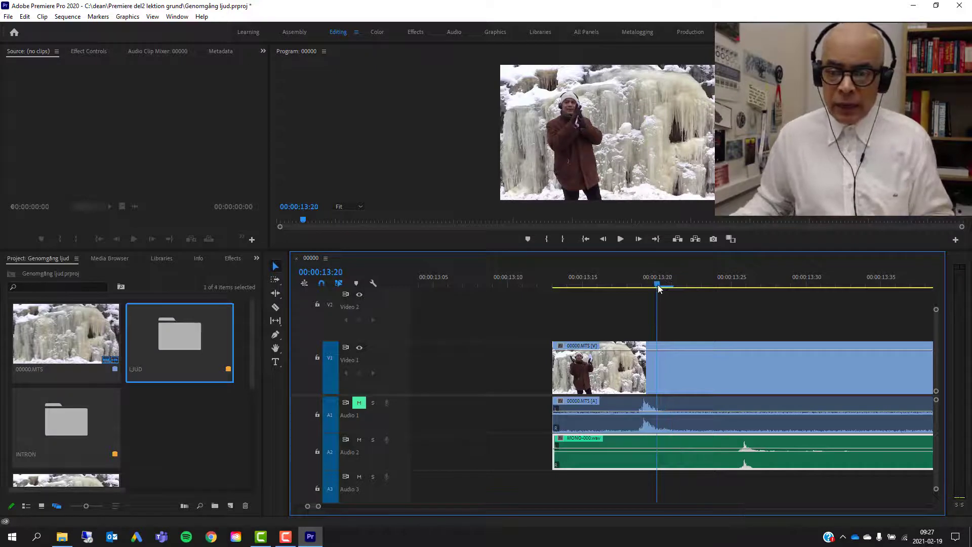
{"action": "left_click", "coordinate": [646, 285]}
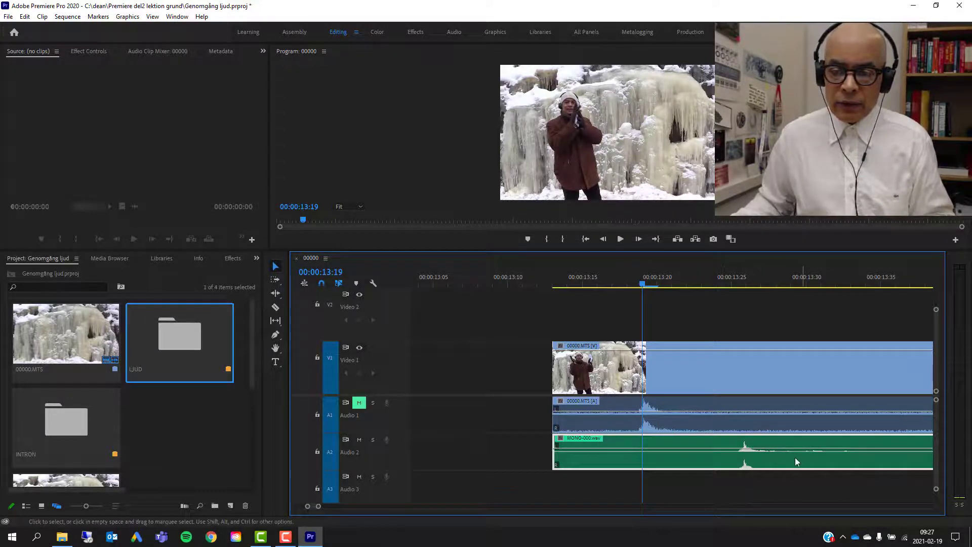
{"action": "left_click_drag", "start_coordinate": [795, 461], "coordinate": [751, 463]}
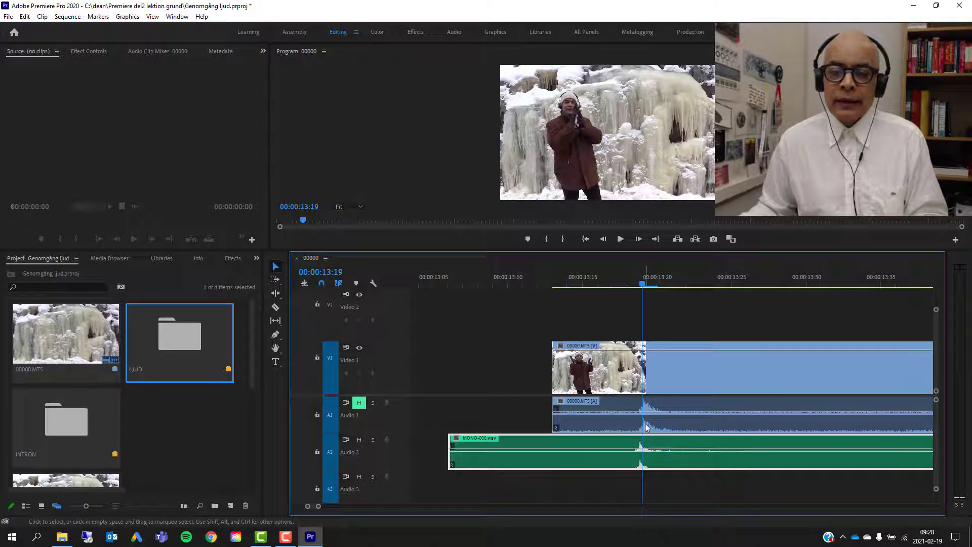
{"action": "mouse_move", "coordinate": [645, 423]}
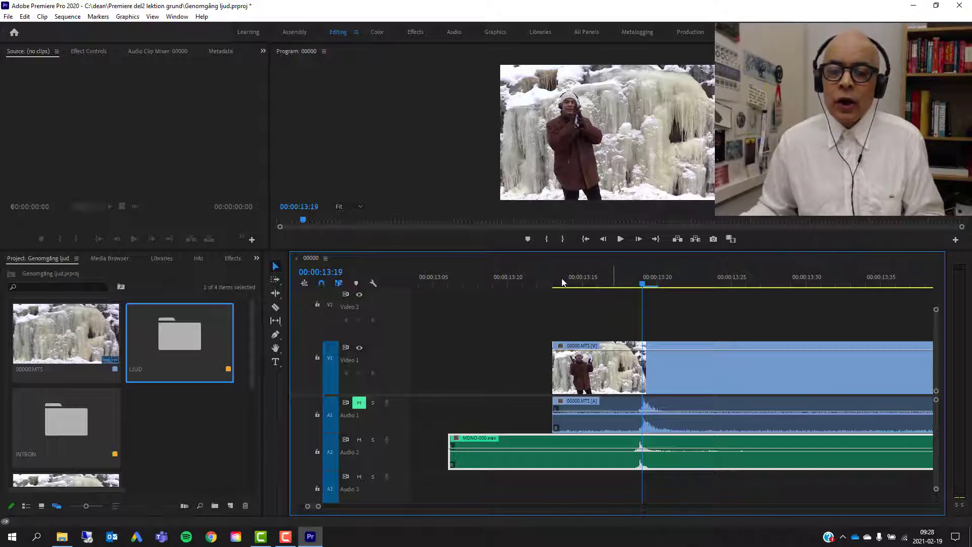
Switch the timeline ruler to Show Audio Time Units.
{"action": "right_click", "coordinate": [613, 278]}
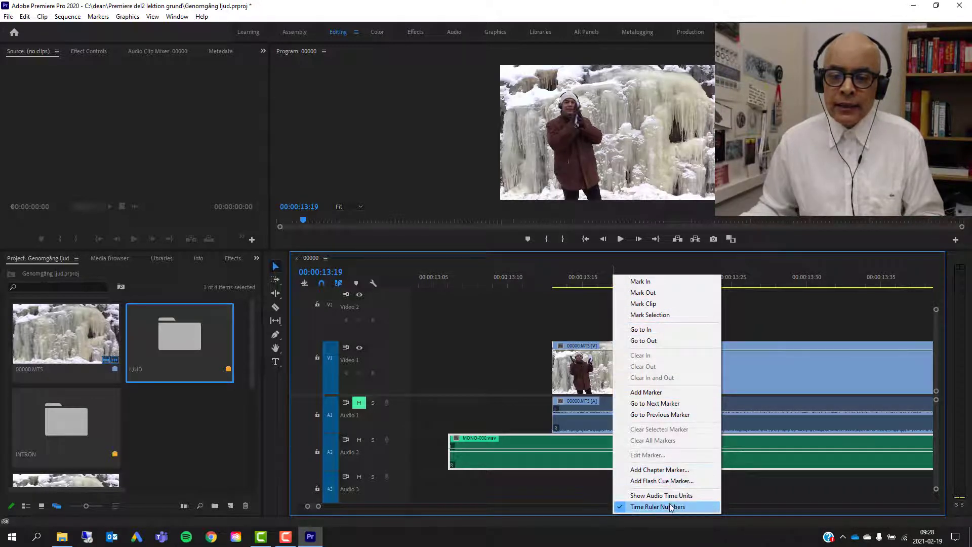
{"action": "left_click", "coordinate": [644, 496]}
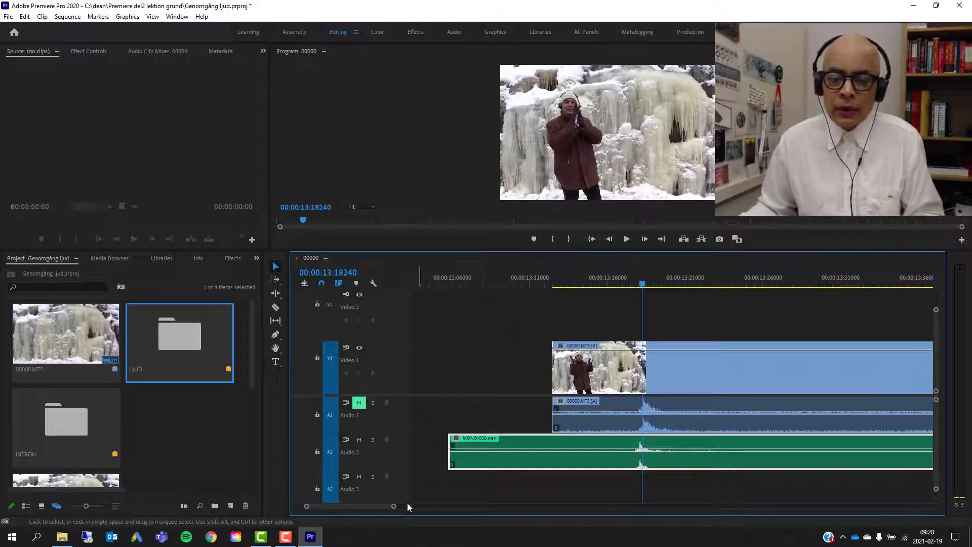
{"action": "left_click_drag", "start_coordinate": [395, 506], "coordinate": [381, 508]}
Nudge MONO-000.wav a few samples onto the peak at 00:00:13:18336 and enlarge the audio tracks.
{"action": "left_click_drag", "start_coordinate": [547, 436], "coordinate": [554, 445]}
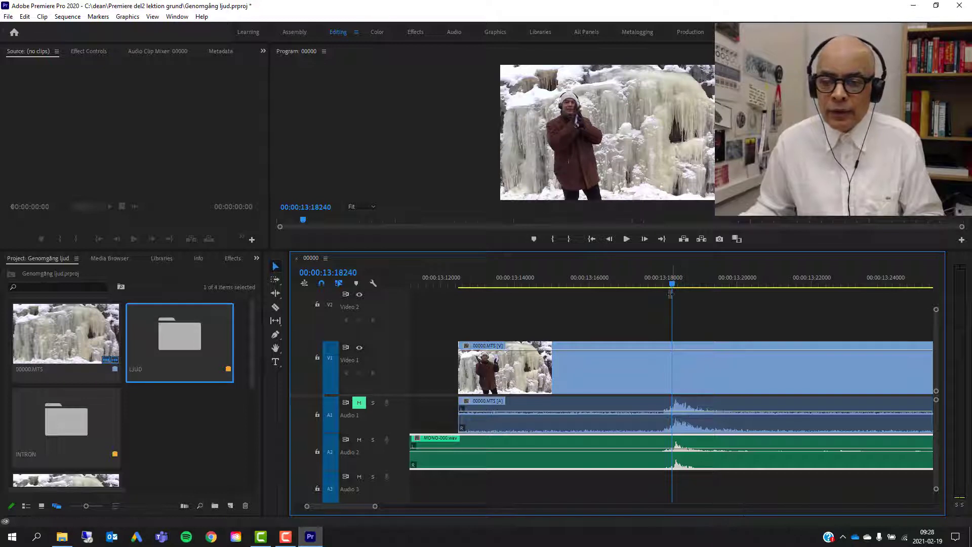
{"action": "left_click_drag", "start_coordinate": [672, 287], "coordinate": [676, 286]}
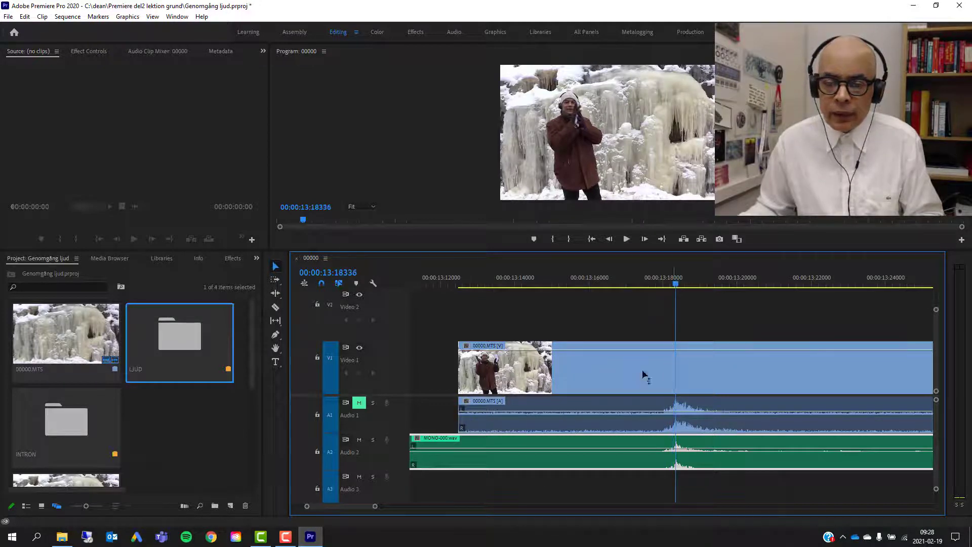
{"action": "left_click_drag", "start_coordinate": [375, 507], "coordinate": [347, 506]}
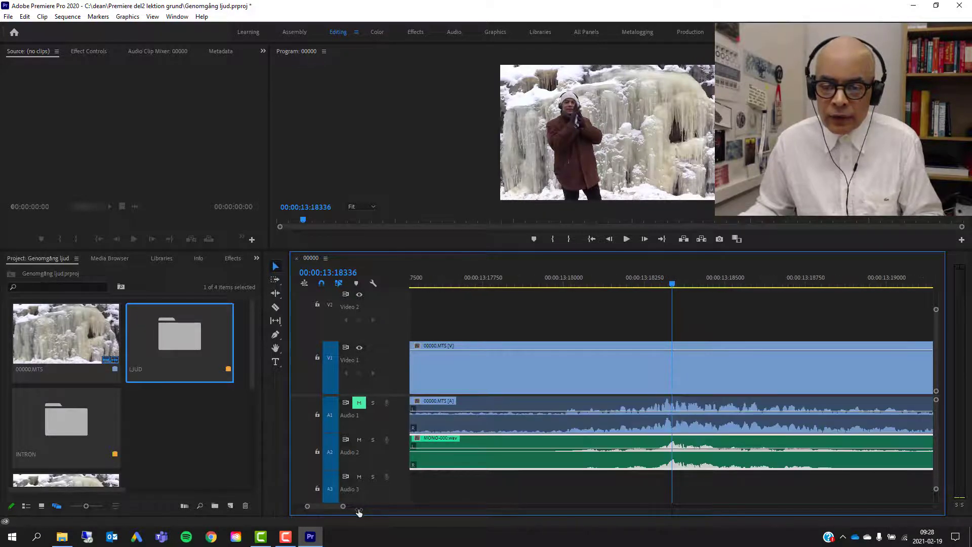
{"action": "left_click_drag", "start_coordinate": [360, 508], "coordinate": [358, 513]}
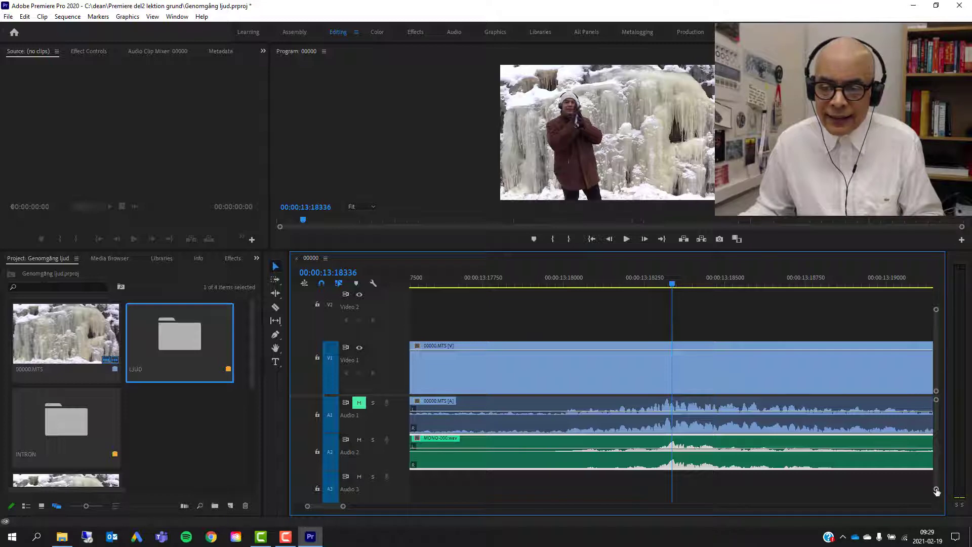
{"action": "left_click_drag", "start_coordinate": [936, 490], "coordinate": [936, 478]}
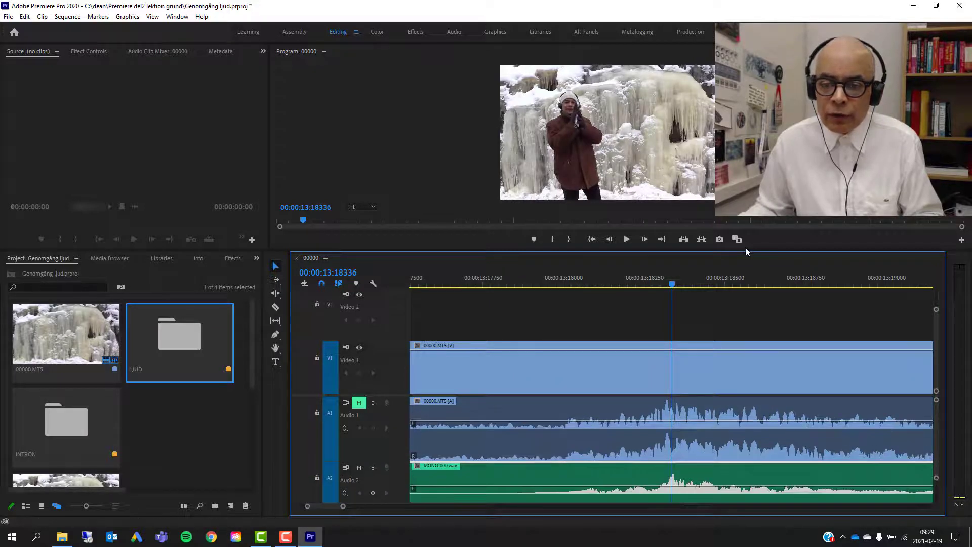
Shift MONO-000.wav 18 samples earlier so its clap matches the camera spike at 00:00:13:18320.
{"action": "left_click_drag", "start_coordinate": [747, 250], "coordinate": [746, 164]}
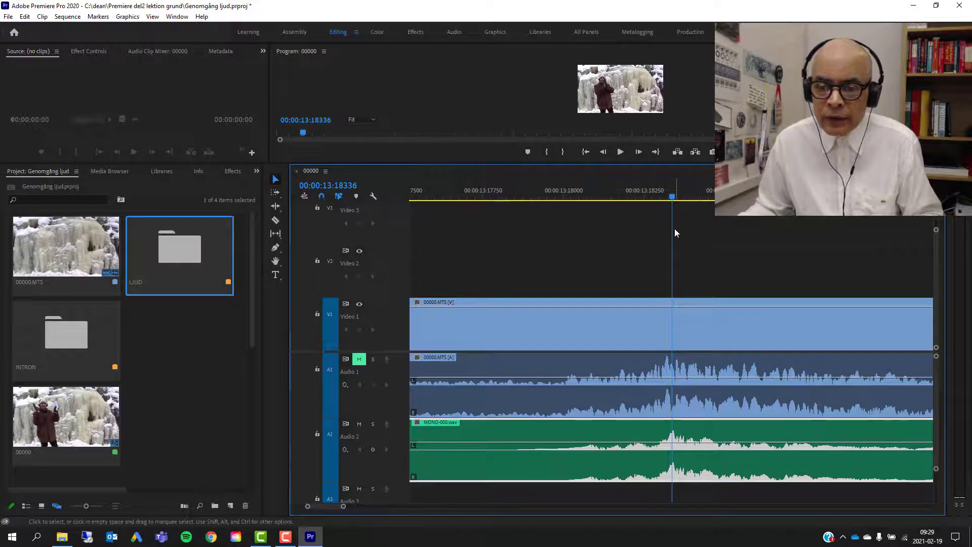
{"action": "left_click_drag", "start_coordinate": [673, 205], "coordinate": [667, 197]}
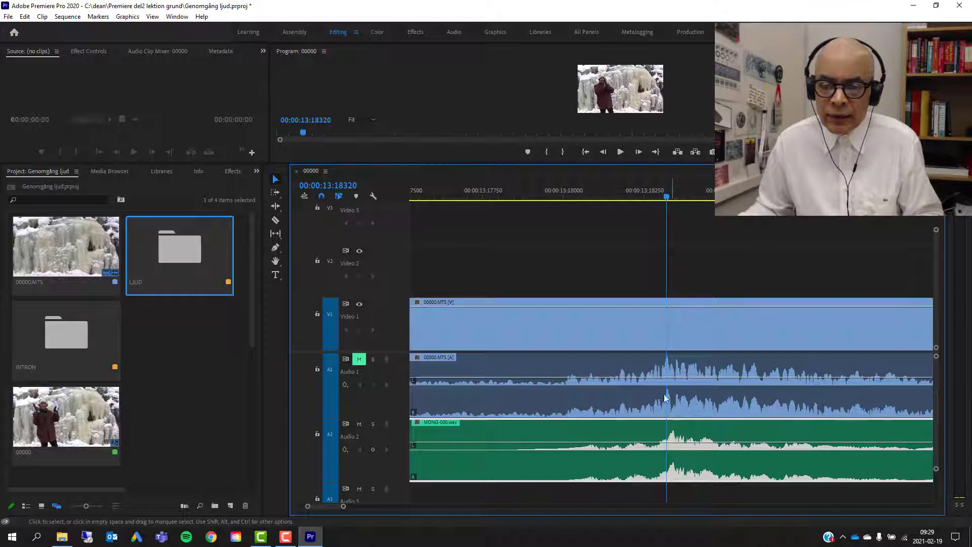
{"action": "left_click_drag", "start_coordinate": [737, 435], "coordinate": [731, 433]}
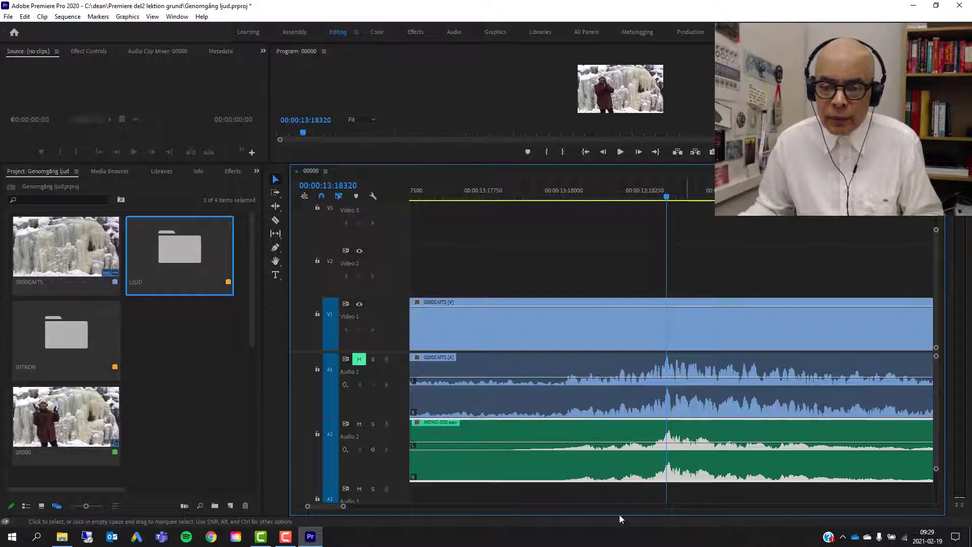
{"action": "left_click_drag", "start_coordinate": [343, 507], "coordinate": [340, 509]}
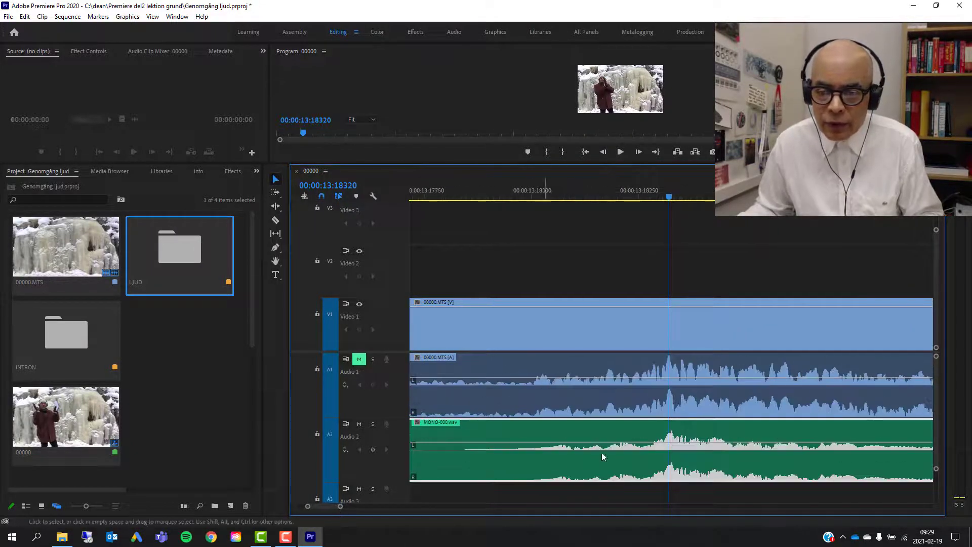
{"action": "left_click_drag", "start_coordinate": [684, 435], "coordinate": [683, 432]}
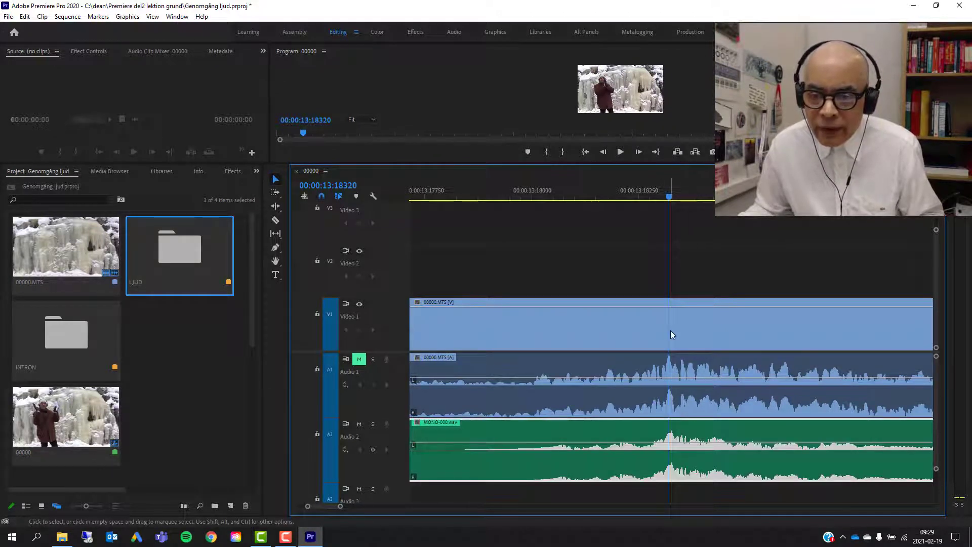
{"action": "left_click", "coordinate": [672, 333]}
{"action": "left_click_drag", "start_coordinate": [672, 333], "coordinate": [677, 341]}
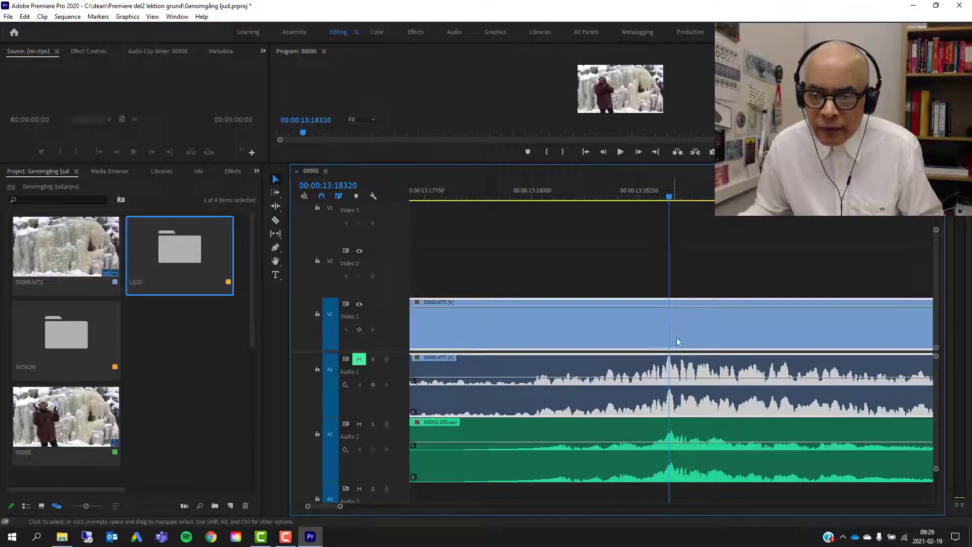
{"action": "mouse_move", "coordinate": [693, 435]}
{"action": "left_mouse_down"}
{"action": "mouse_move", "coordinate": [676, 431]}
{"action": "mouse_move", "coordinate": [689, 434]}
{"action": "left_mouse_up"}
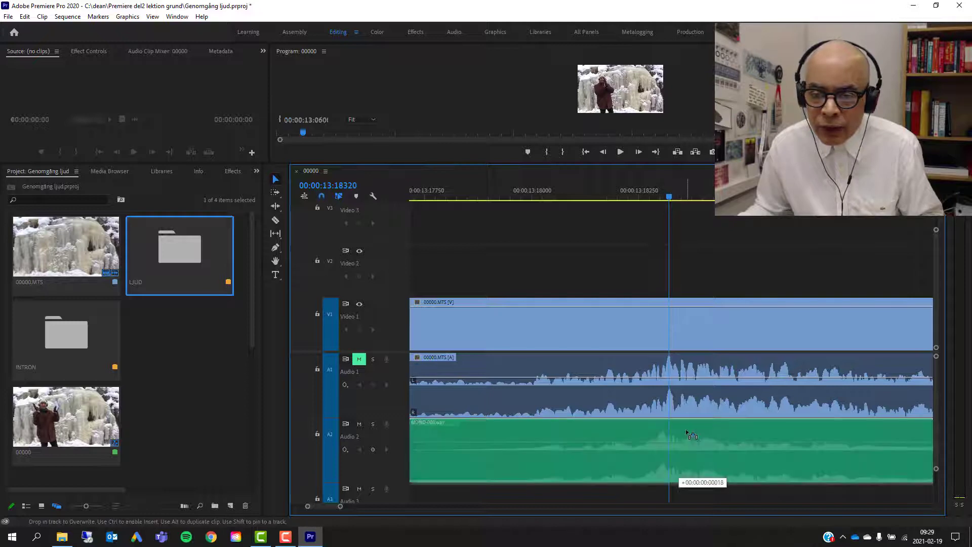
{"action": "left_click", "coordinate": [668, 199]}
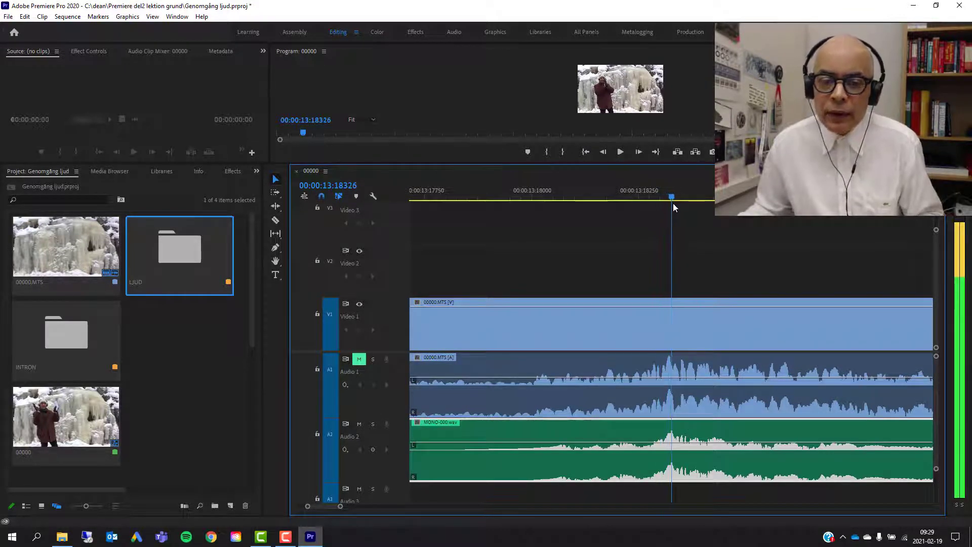
{"action": "left_click_drag", "start_coordinate": [672, 204], "coordinate": [669, 204]}
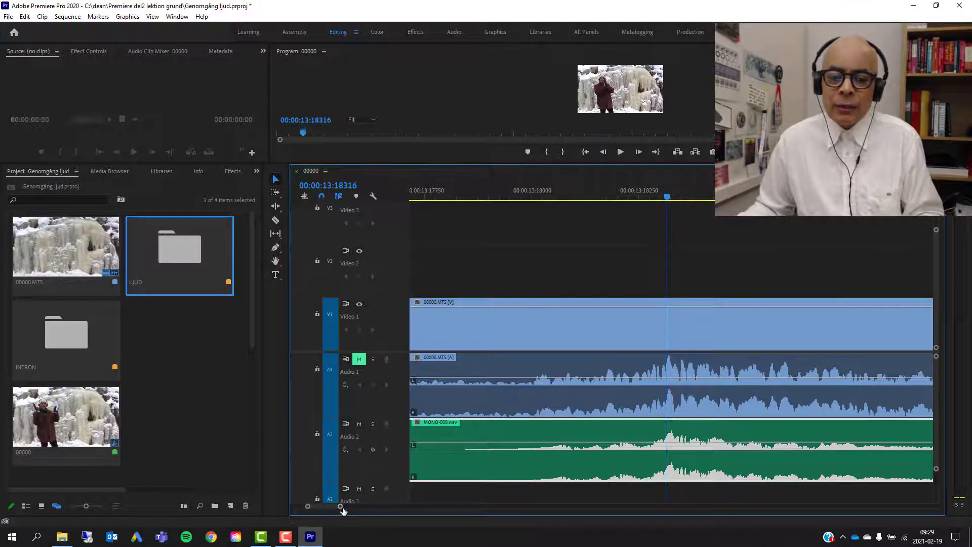
{"action": "left_click_drag", "start_coordinate": [342, 510], "coordinate": [390, 515]}
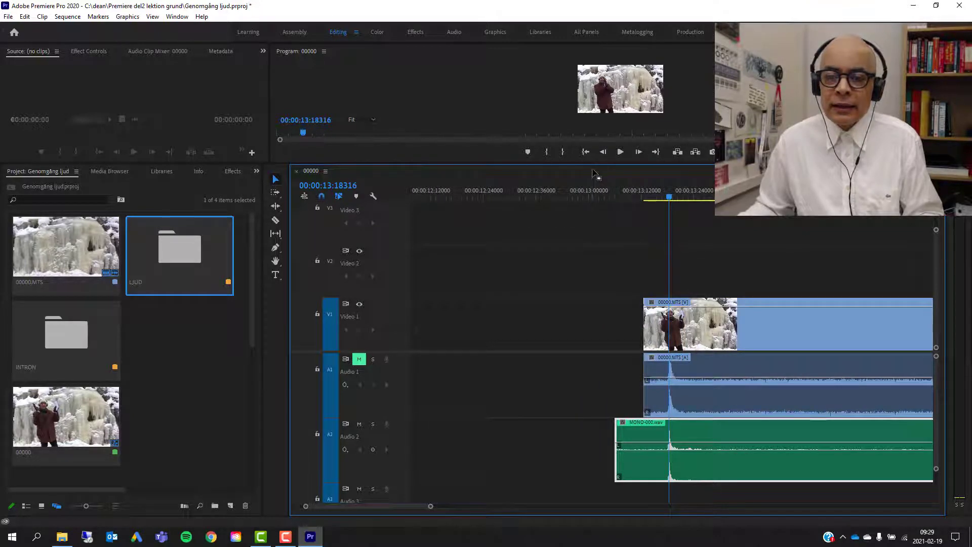
Unmute Audio 1, lower the camera audio toward -6 dB, raise MONO-000.wav, and play to listen.
{"action": "left_click_drag", "start_coordinate": [596, 167], "coordinate": [603, 271]}
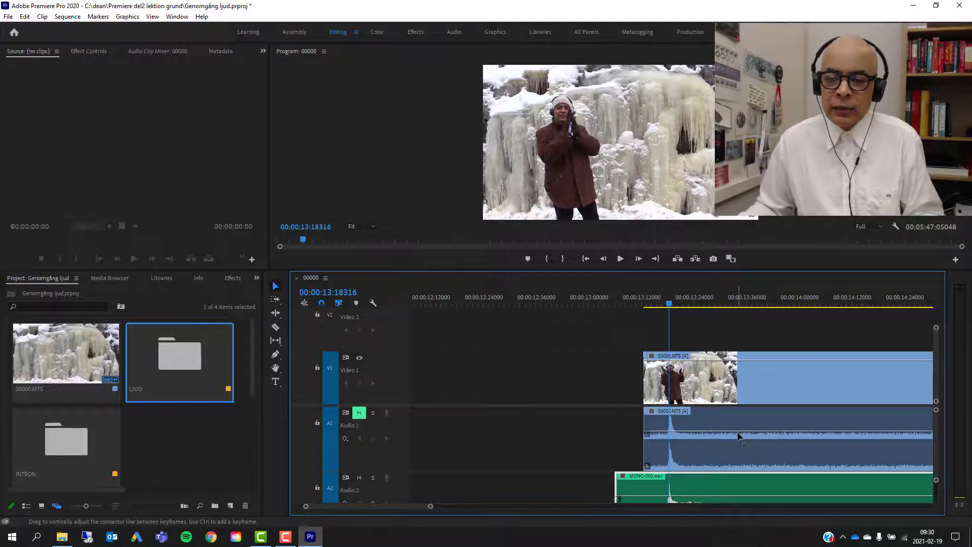
{"action": "left_click_drag", "start_coordinate": [738, 435], "coordinate": [742, 443]}
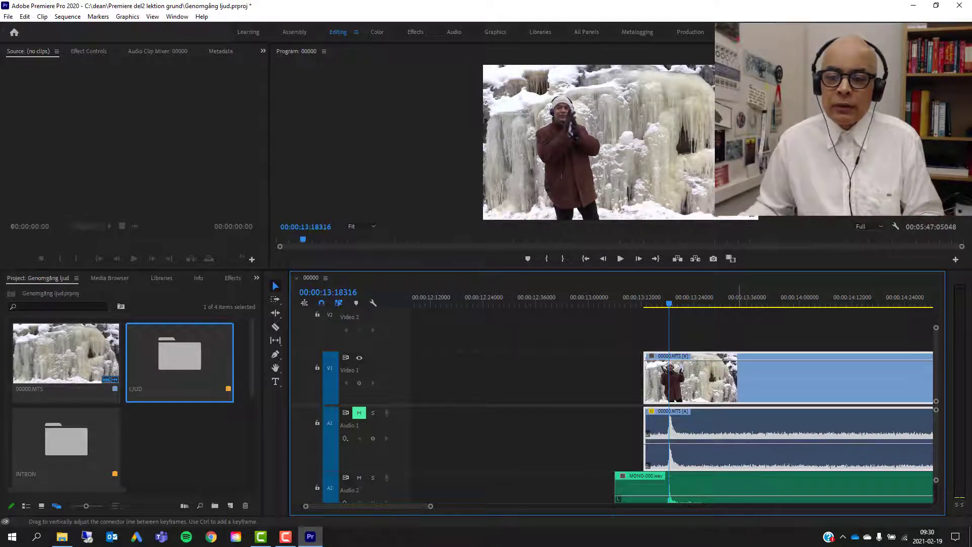
{"action": "left_click_drag", "start_coordinate": [743, 495], "coordinate": [743, 486]}
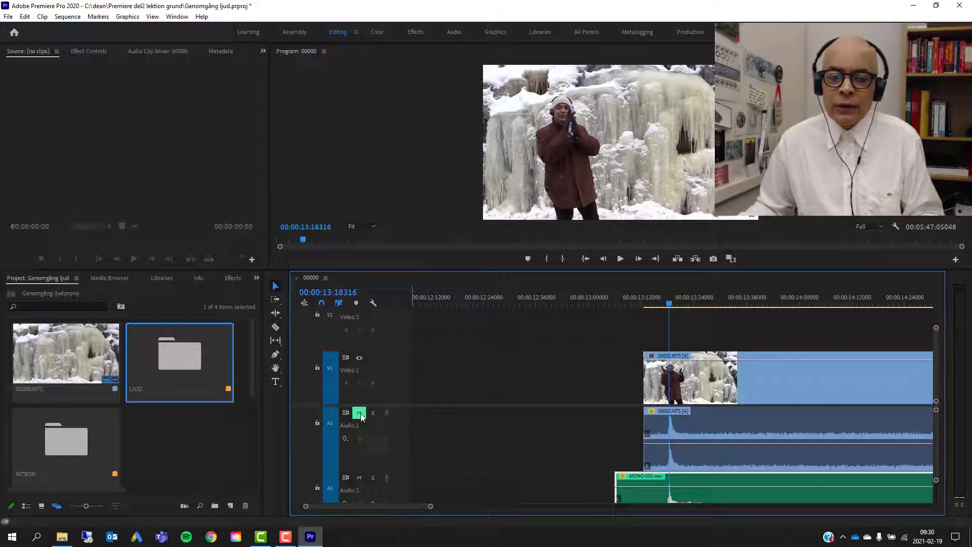
{"action": "left_click", "coordinate": [360, 413]}
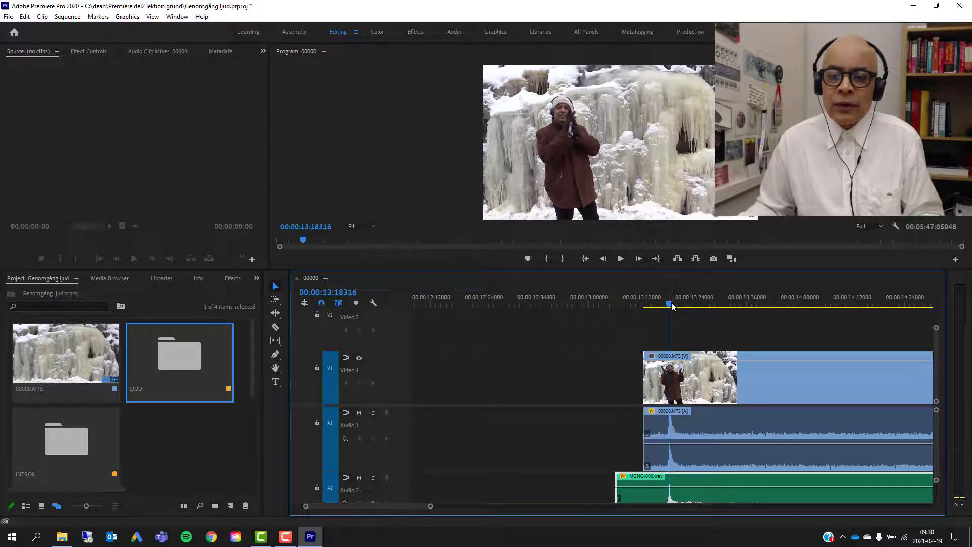
{"action": "left_click_drag", "start_coordinate": [672, 305], "coordinate": [668, 304]}
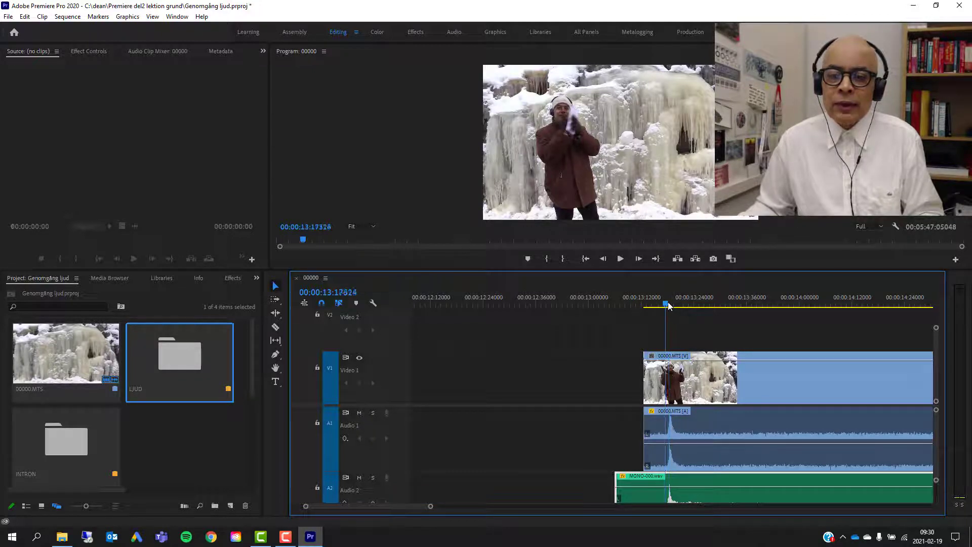
{"action": "left_click", "coordinate": [618, 261]}
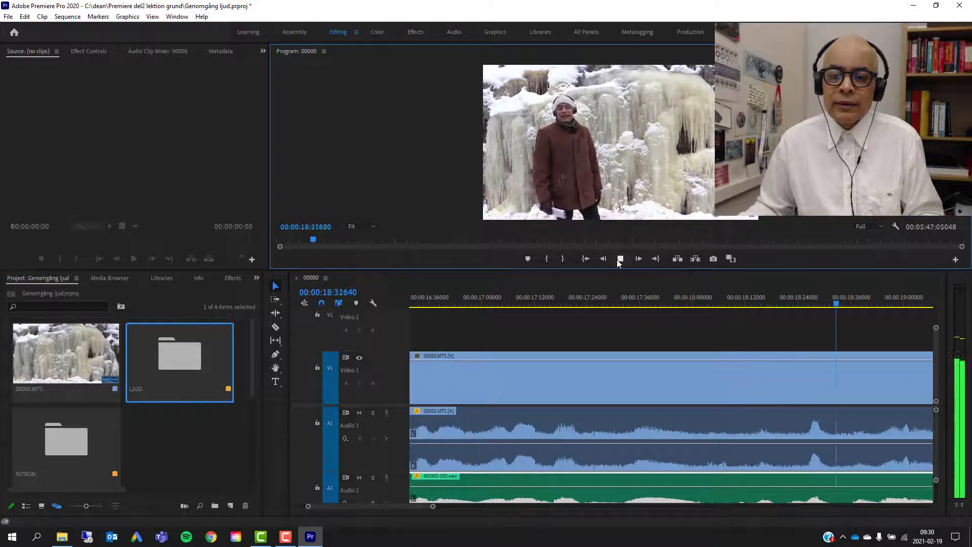
{"action": "left_click", "coordinate": [619, 261]}
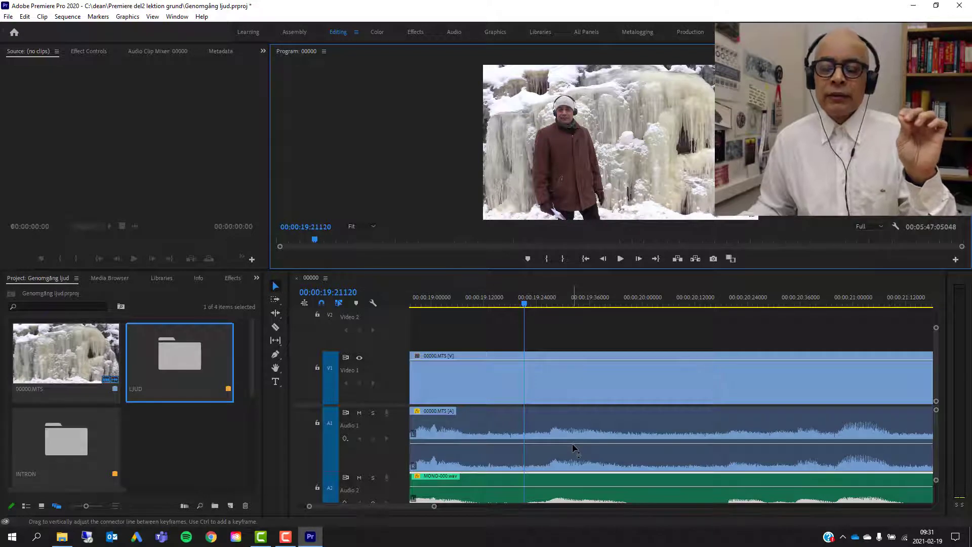
Lower the camera audio to -16.6 dB, raise MONO-000.wav to about 9.4 dB, and replay to check.
{"action": "mouse_move", "coordinate": [573, 445]}
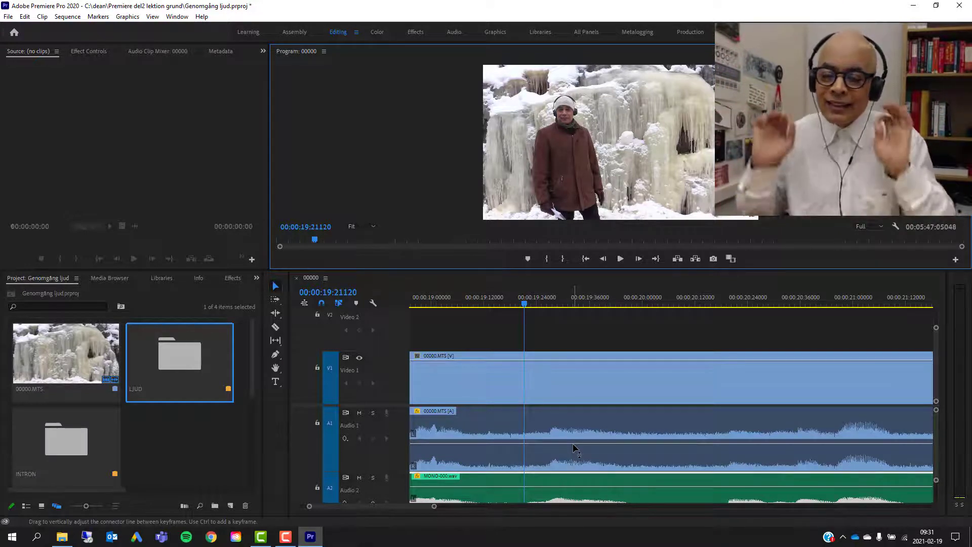
{"action": "left_click", "coordinate": [576, 448]}
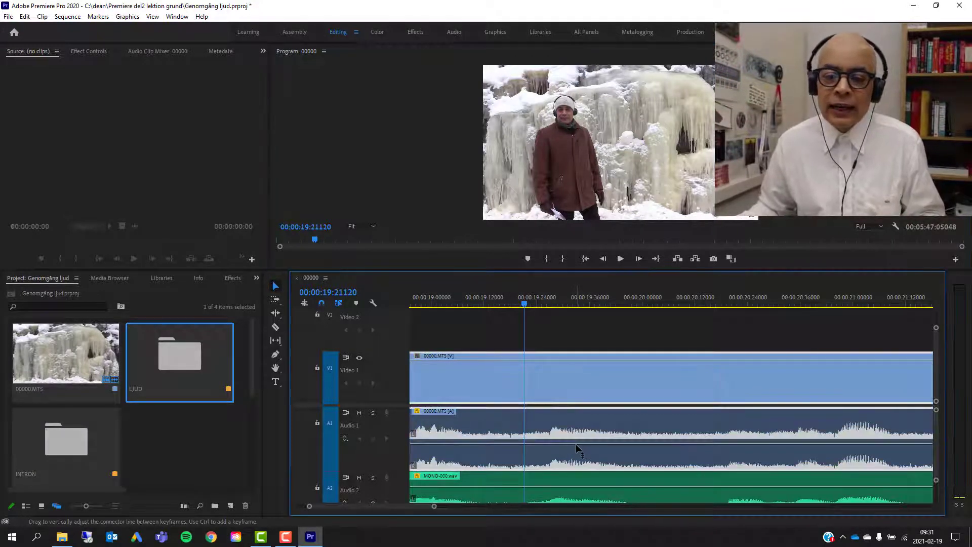
{"action": "left_click_drag", "start_coordinate": [576, 447], "coordinate": [580, 454]}
{"action": "left_click", "coordinate": [592, 491]}
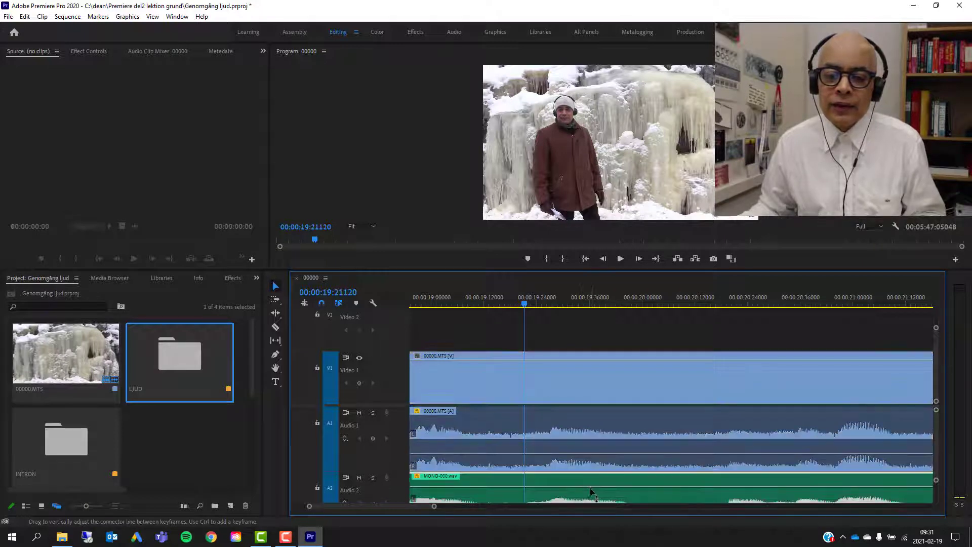
{"action": "left_click_drag", "start_coordinate": [591, 490], "coordinate": [589, 498]}
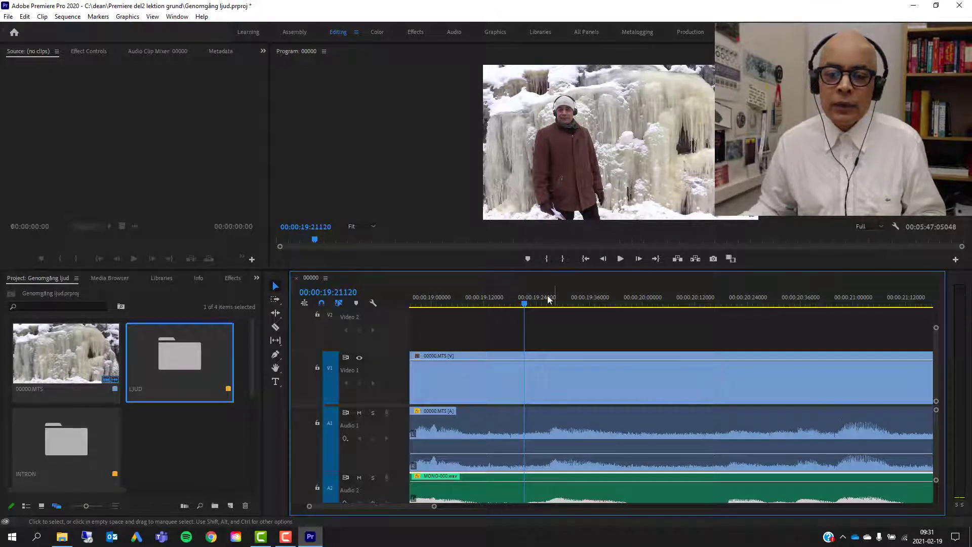
{"action": "left_click_drag", "start_coordinate": [511, 306], "coordinate": [505, 305]}
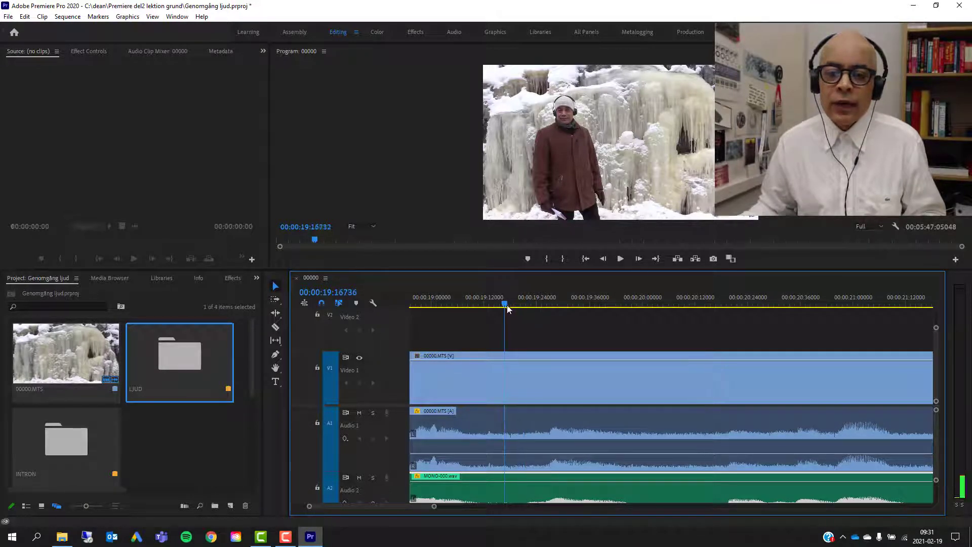
{"action": "left_click", "coordinate": [618, 261]}
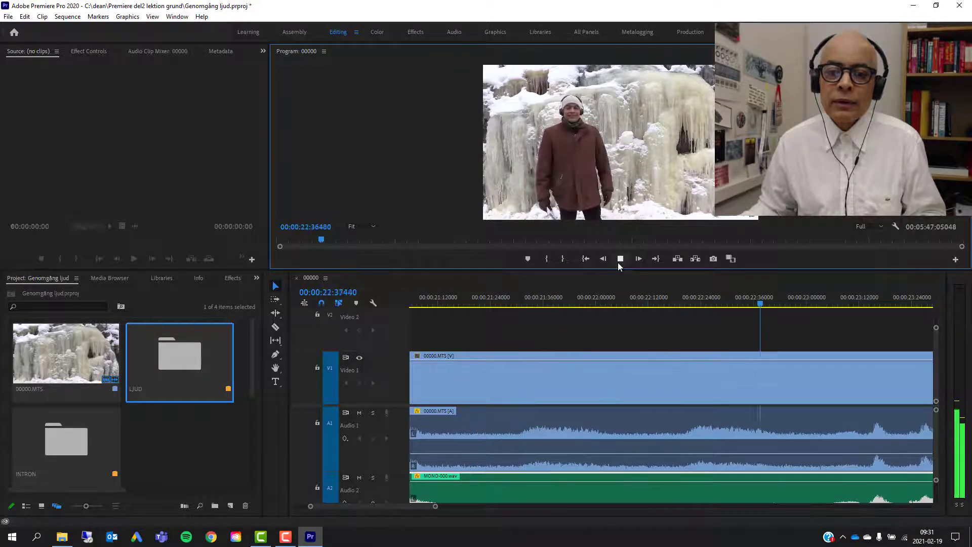
{"action": "left_click", "coordinate": [618, 261]}
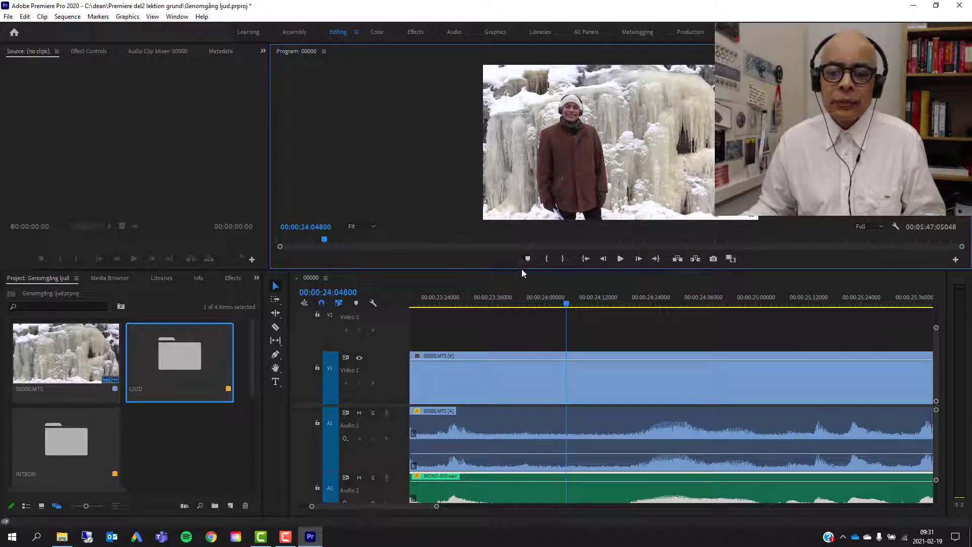
{"action": "left_click_drag", "start_coordinate": [522, 271], "coordinate": [522, 183]}
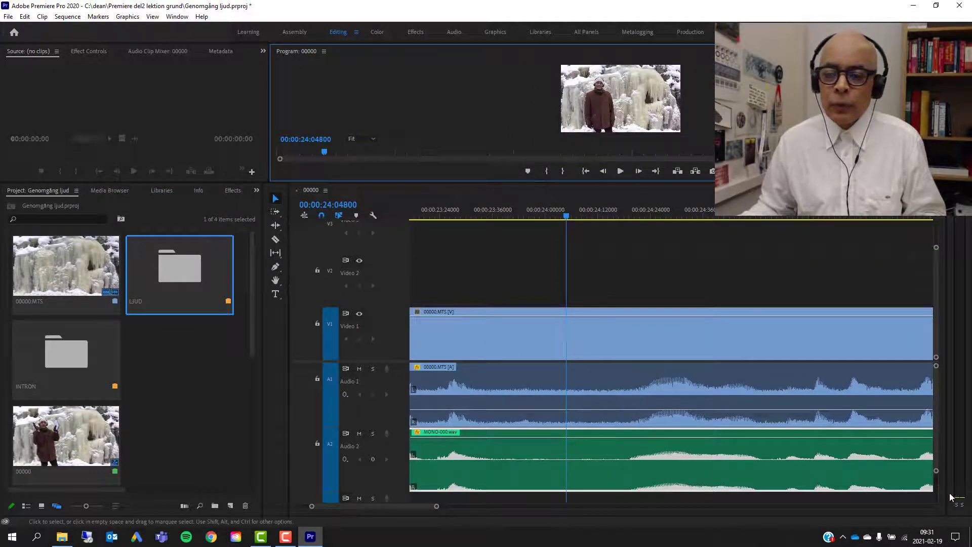
Shrink the tracks and scrub from the clip's start looking for the cut point.
{"action": "left_click_drag", "start_coordinate": [937, 474], "coordinate": [936, 487]}
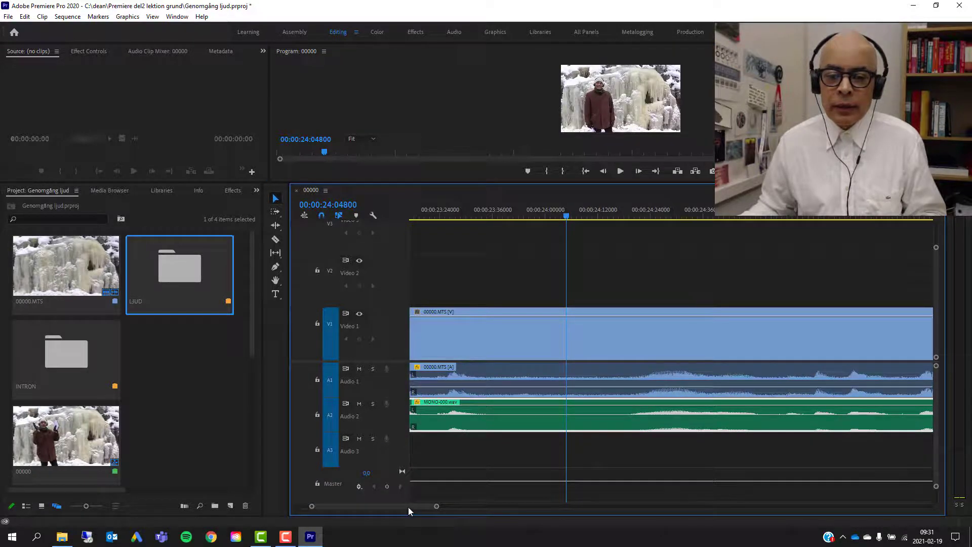
{"action": "scroll", "coordinate": [408, 506], "scroll_direction": "up", "scroll_amount": 5}
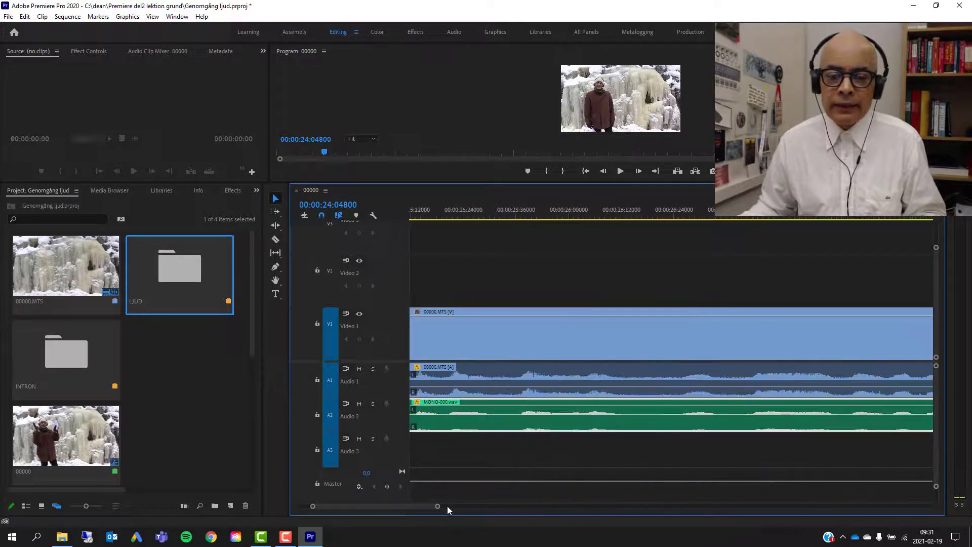
{"action": "left_click_drag", "start_coordinate": [435, 506], "coordinate": [493, 514]}
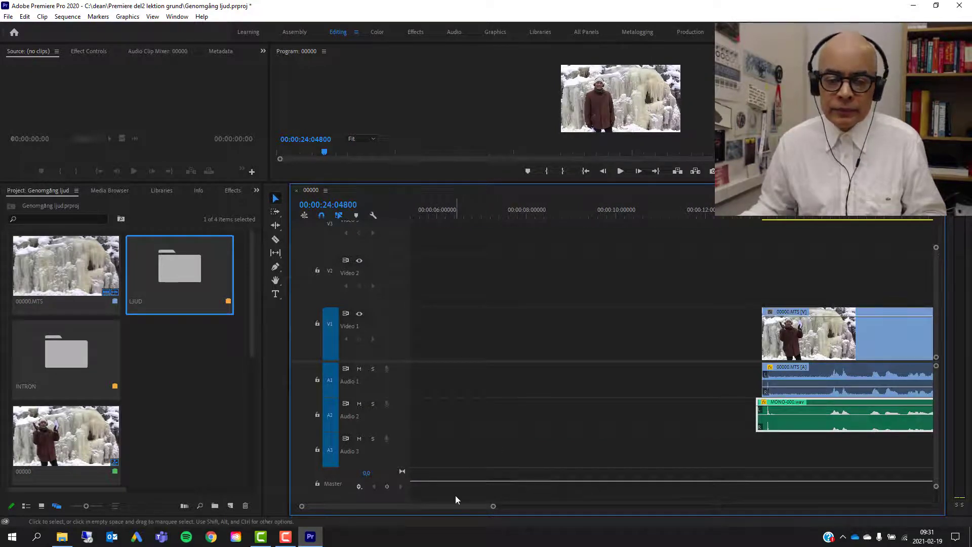
{"action": "key", "text": "Up"}
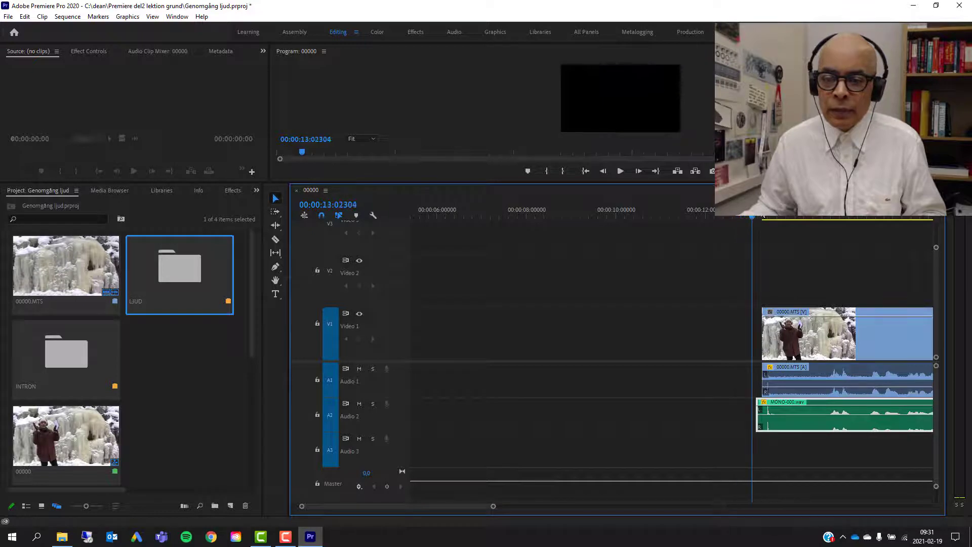
{"action": "left_click_drag", "start_coordinate": [762, 216], "coordinate": [767, 216]}
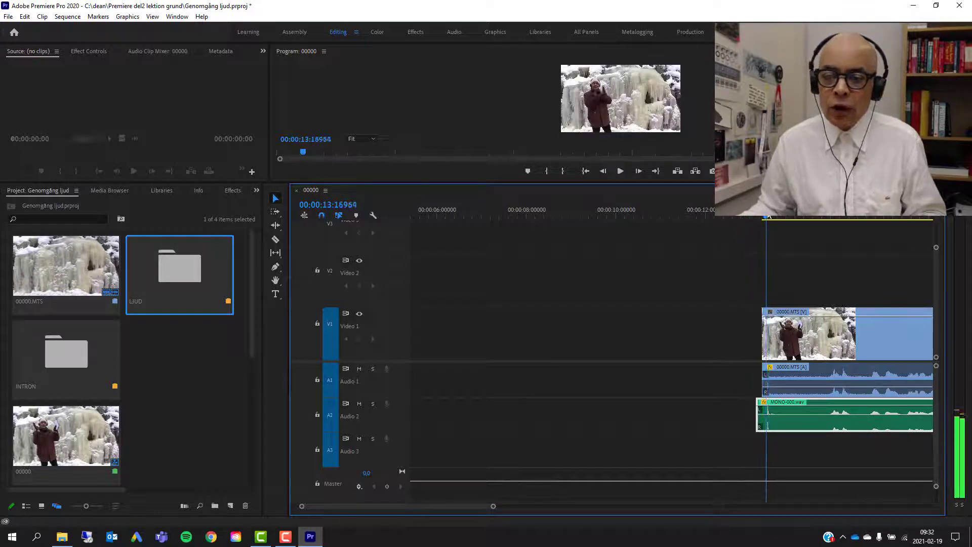
{"action": "left_click_drag", "start_coordinate": [786, 218], "coordinate": [832, 219]}
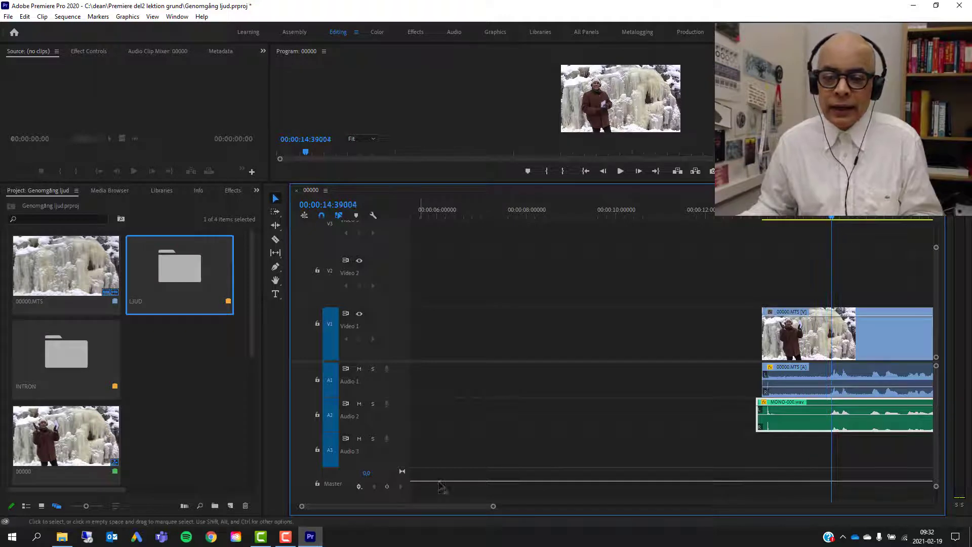
Zoom in and play around 14:30 to place the playhead at 00:00:14:33572.
{"action": "left_click_drag", "start_coordinate": [494, 508], "coordinate": [437, 506]}
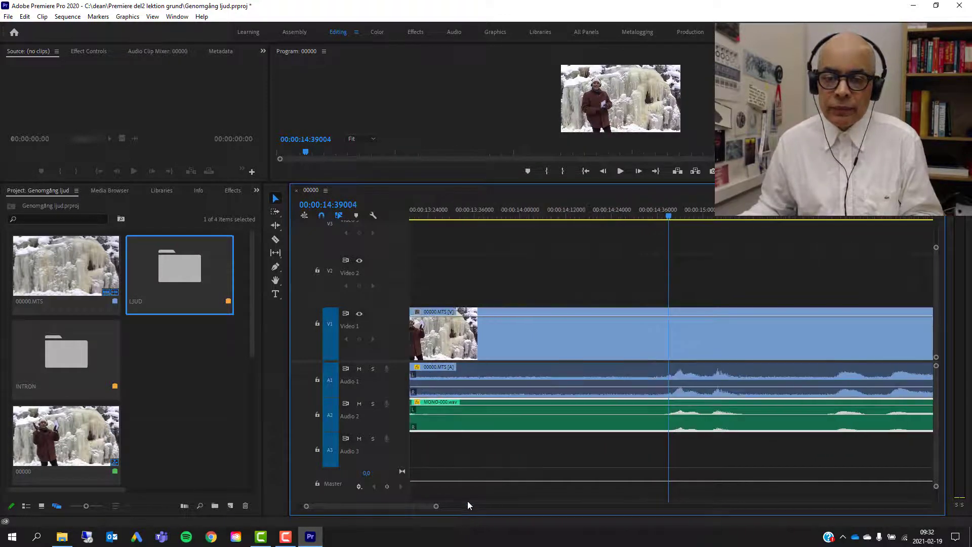
{"action": "key", "text": "space"}
{"action": "key", "text": "space"}
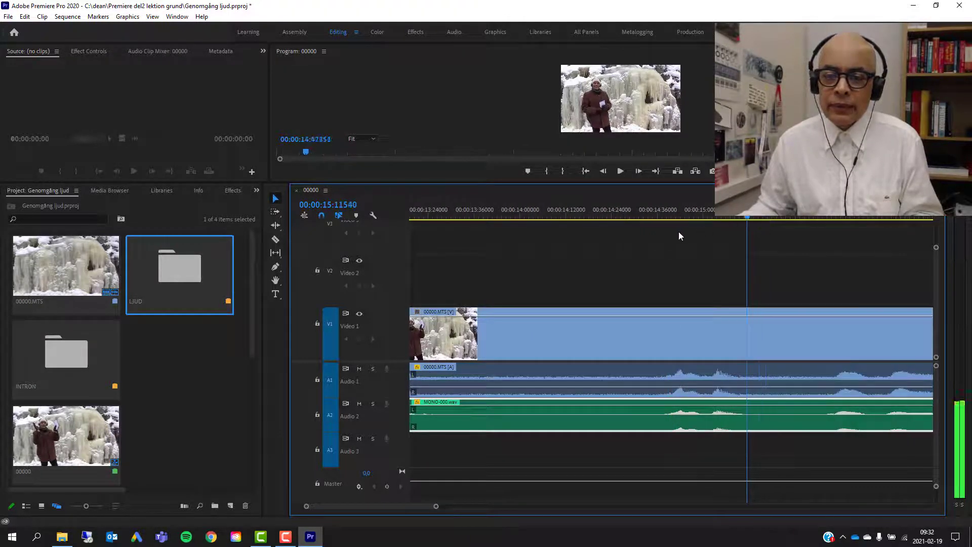
{"action": "left_click_drag", "start_coordinate": [766, 219], "coordinate": [637, 238]}
{"action": "key", "text": "space"}
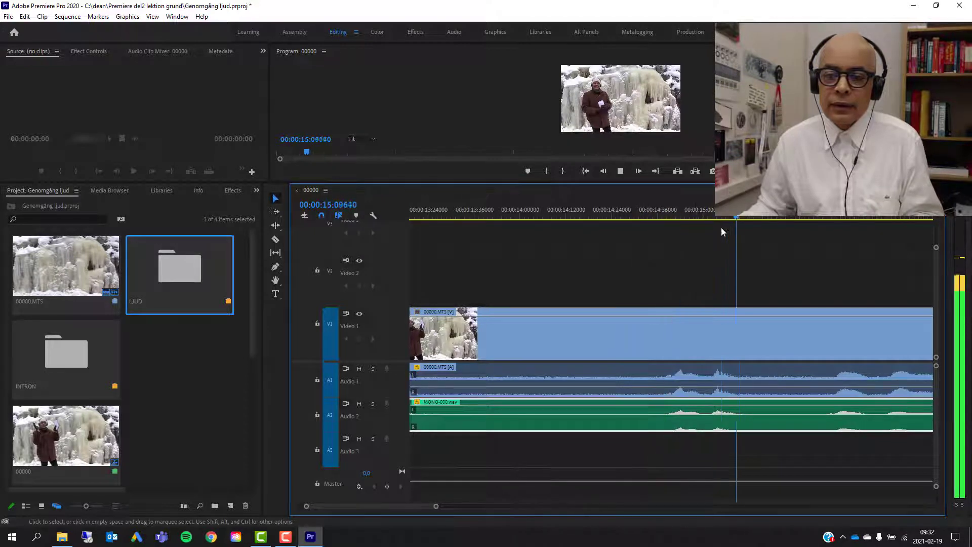
{"action": "key", "text": "space"}
{"action": "left_click_drag", "start_coordinate": [711, 222], "coordinate": [648, 237]}
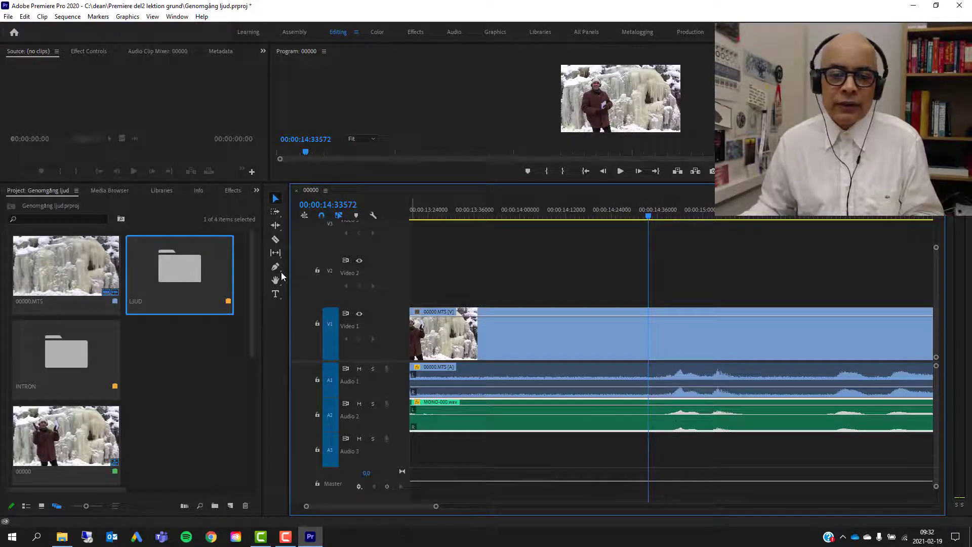
Split the MTS clip and MONO-000.wav at the playhead, 00:00:14:33.
{"action": "left_click", "coordinate": [274, 240]}
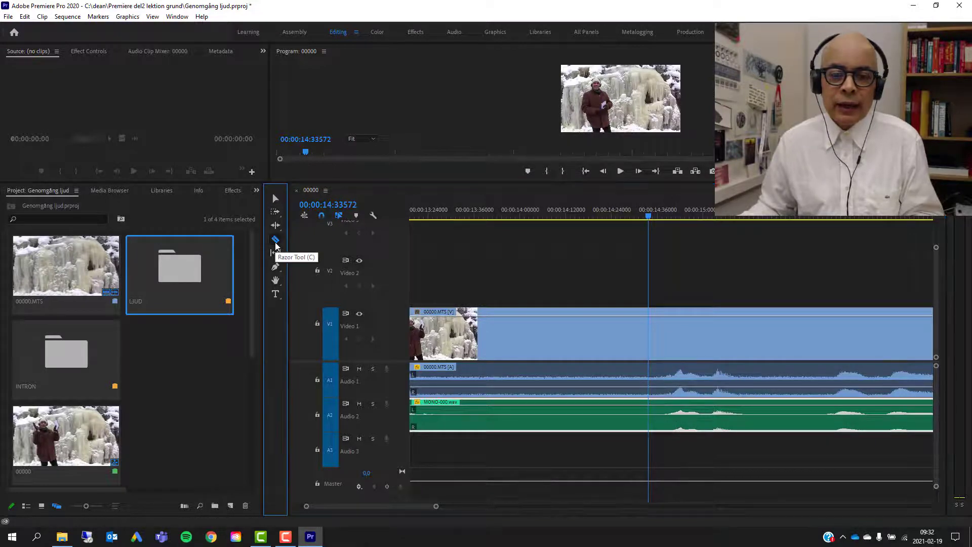
{"action": "left_click", "coordinate": [649, 327]}
{"action": "left_click", "coordinate": [650, 409]}
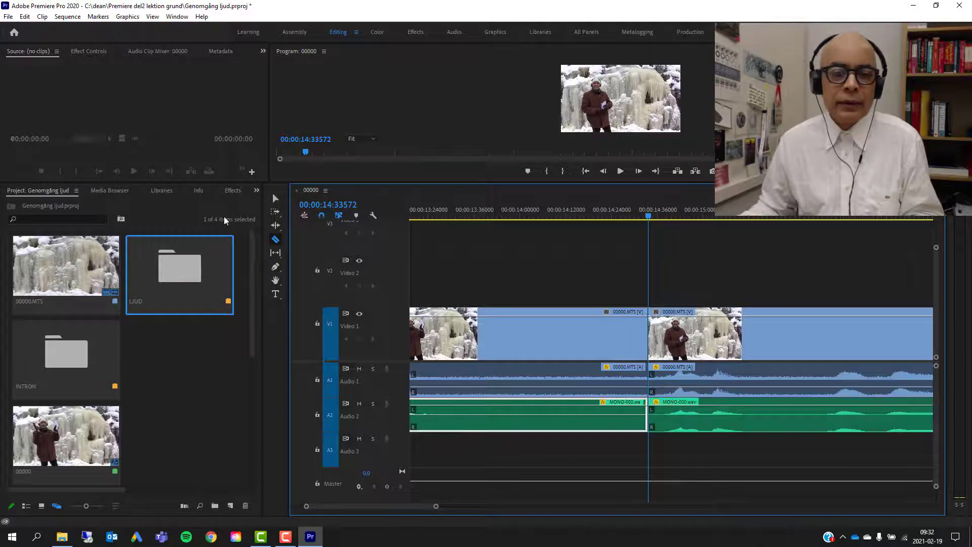
Delete all clip parts before the 14:33 cut and preview the new start.
{"action": "left_click", "coordinate": [275, 198]}
{"action": "left_click_drag", "start_coordinate": [531, 292], "coordinate": [632, 471]}
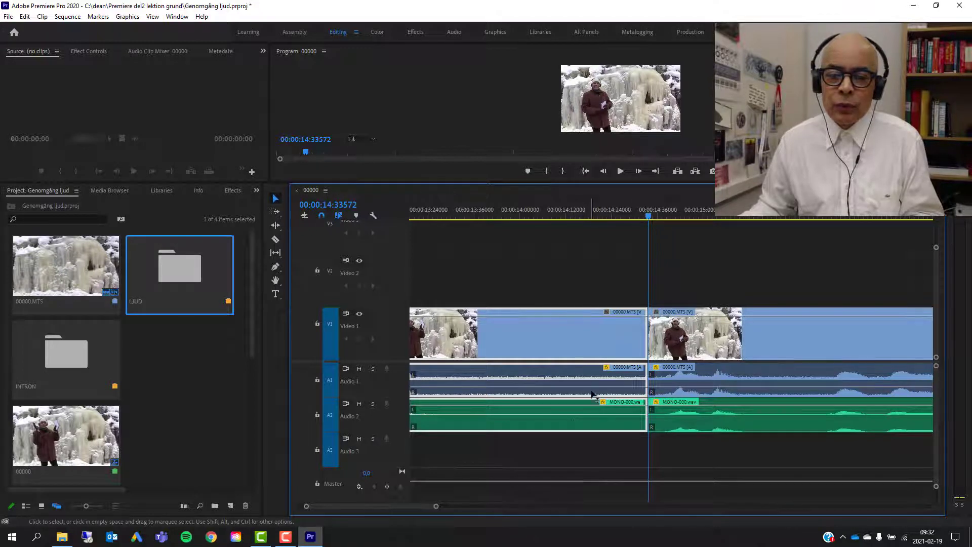
{"action": "key", "text": "Delete"}
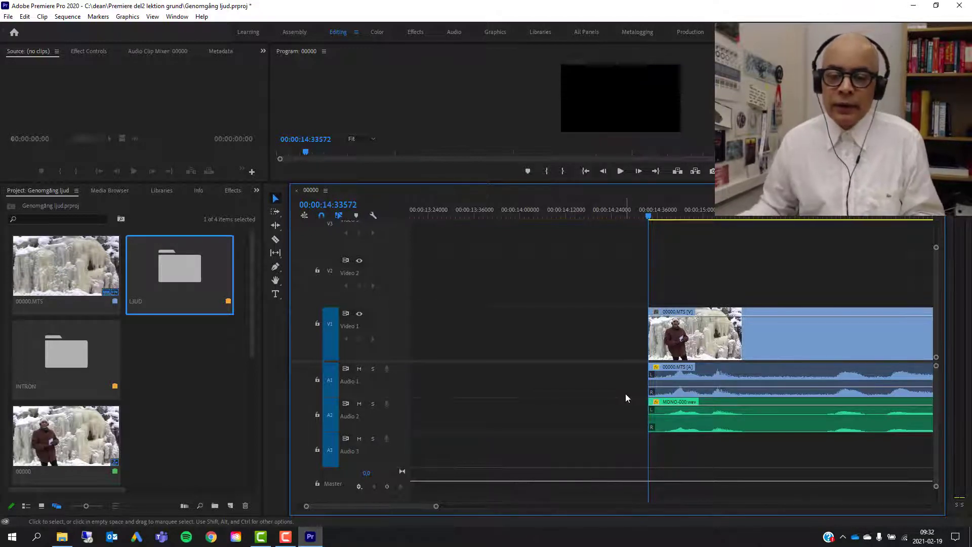
{"action": "key", "text": "space"}
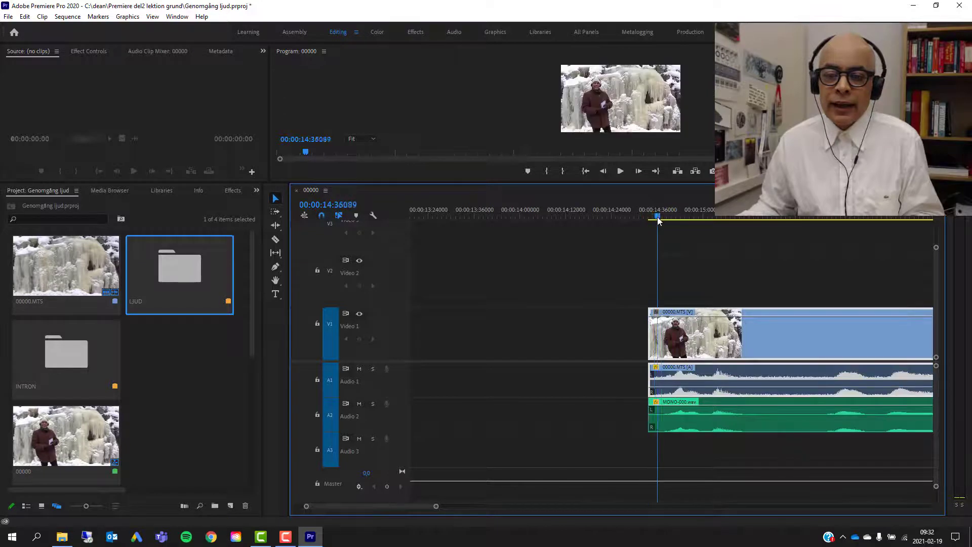
{"action": "key", "text": "space"}
{"action": "left_click_drag", "start_coordinate": [435, 506], "coordinate": [795, 540]}
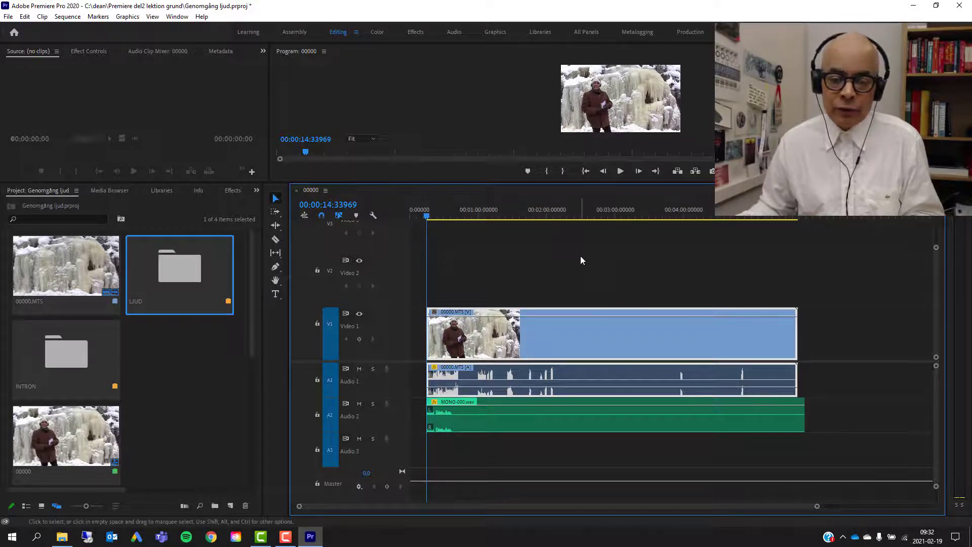
Play back the trimmed clip, zoom in, and park the playhead near 00:00:35.
{"action": "key", "text": "space"}
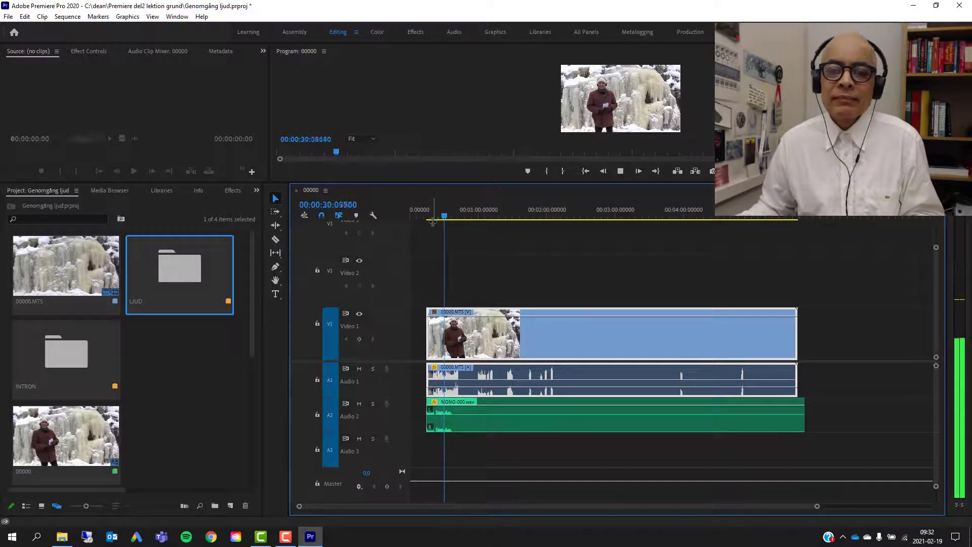
{"action": "key", "text": "space"}
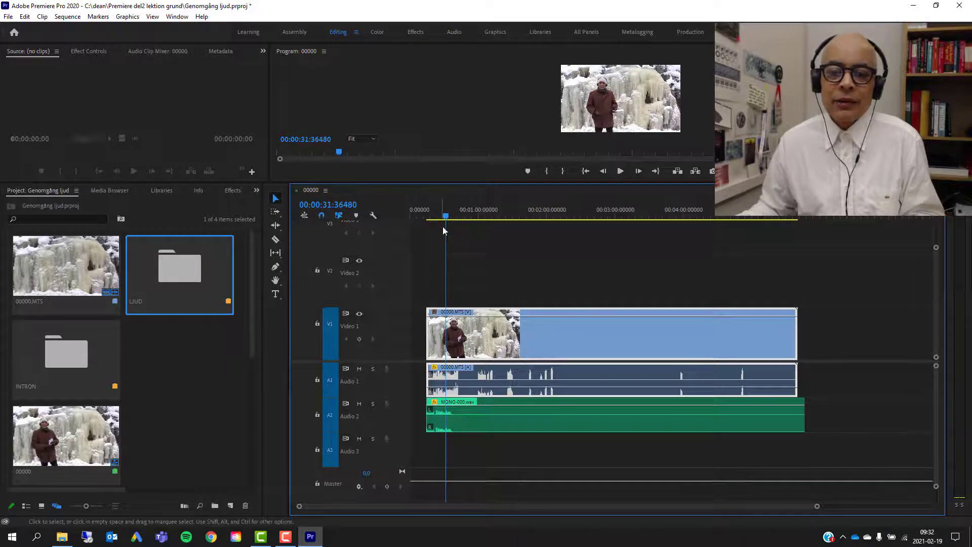
{"action": "left_click_drag", "start_coordinate": [816, 506], "coordinate": [742, 515]}
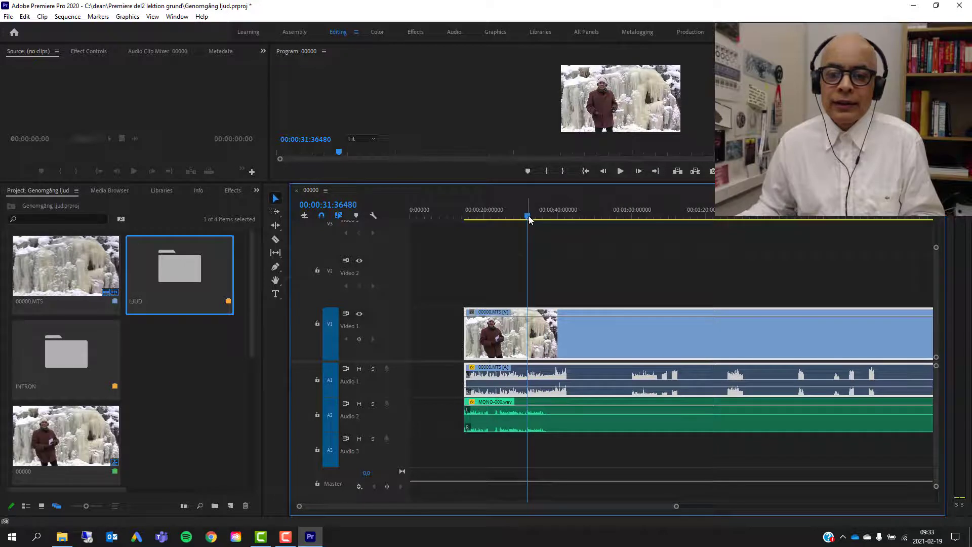
{"action": "left_click_drag", "start_coordinate": [529, 219], "coordinate": [544, 224]}
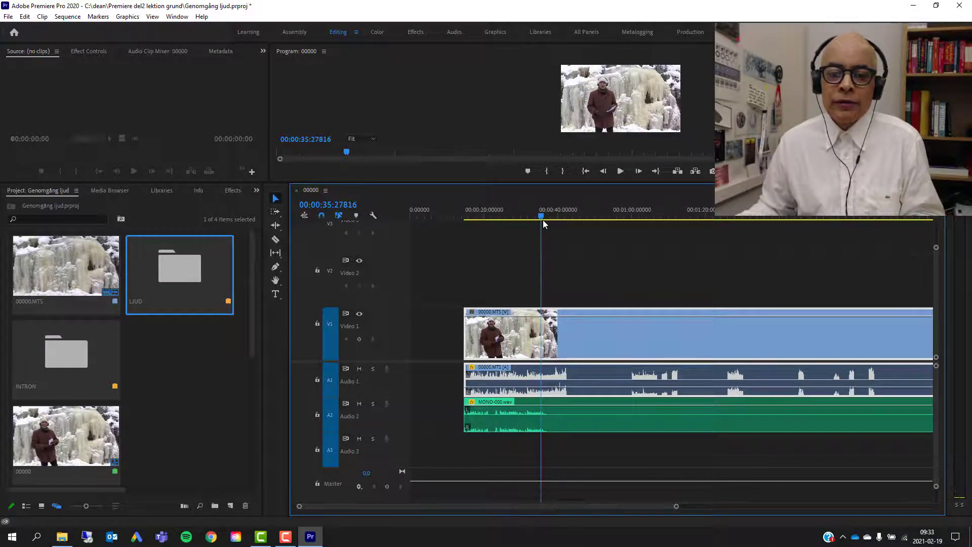
Split the MTS video, its audio and MONO-000.wav at about 35 seconds.
{"action": "left_click", "coordinate": [276, 239]}
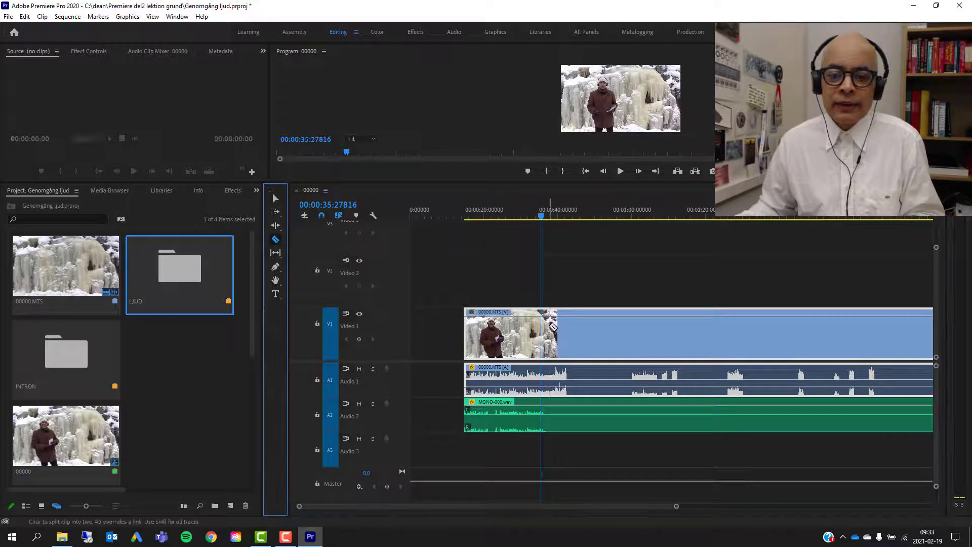
{"action": "left_click", "coordinate": [546, 326]}
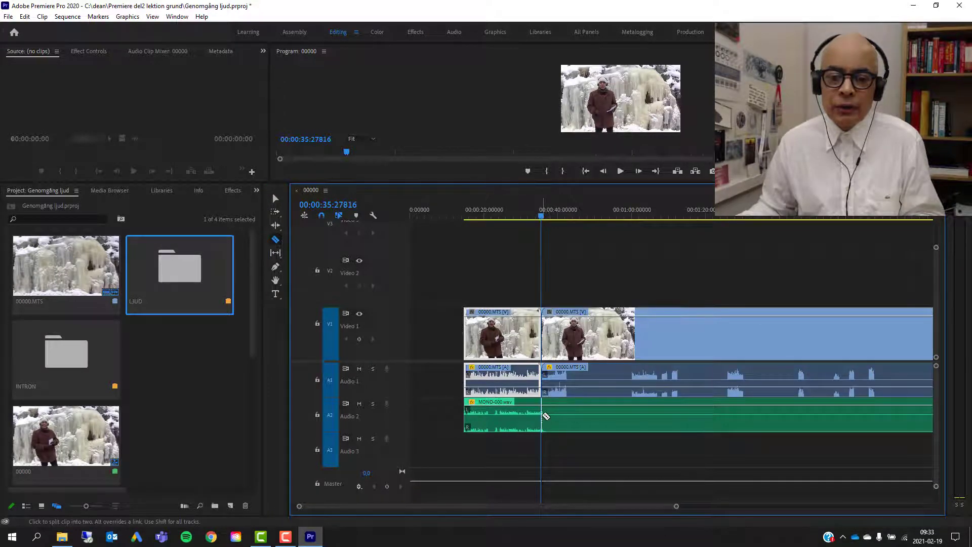
{"action": "left_click", "coordinate": [546, 415]}
Delete everything after the 35-second cut and select the remaining video and audio clips.
{"action": "left_click", "coordinate": [276, 197]}
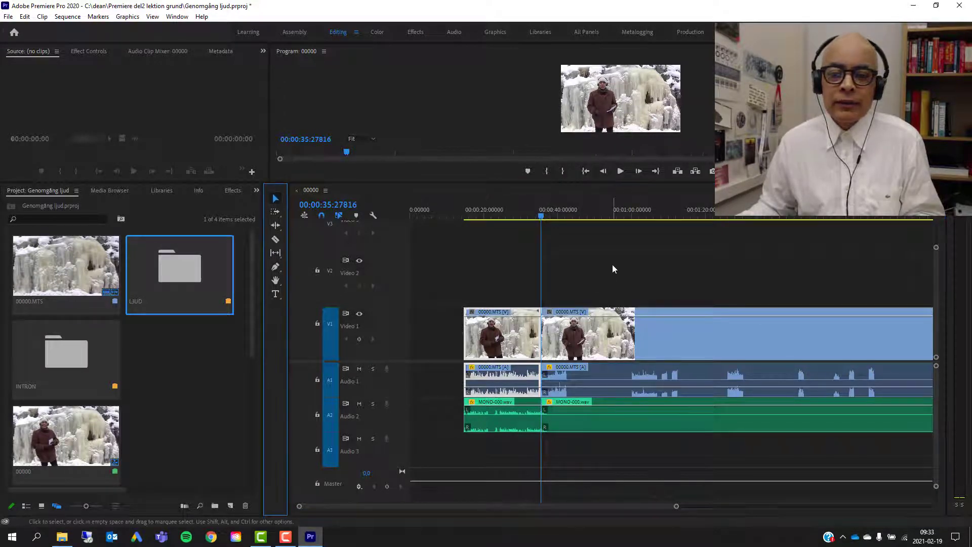
{"action": "left_click_drag", "start_coordinate": [612, 269], "coordinate": [772, 461]}
{"action": "key", "text": "Delete"}
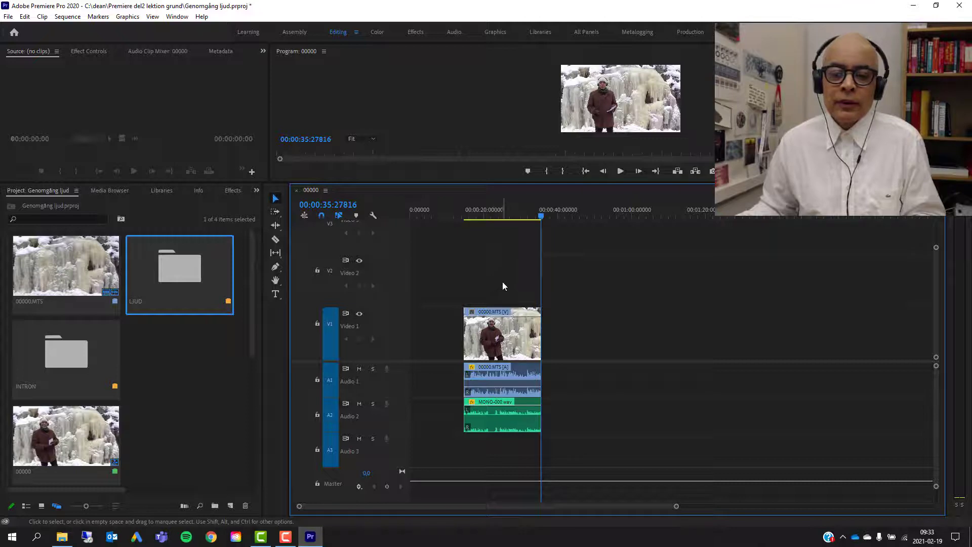
{"action": "left_click_drag", "start_coordinate": [520, 279], "coordinate": [484, 425]}
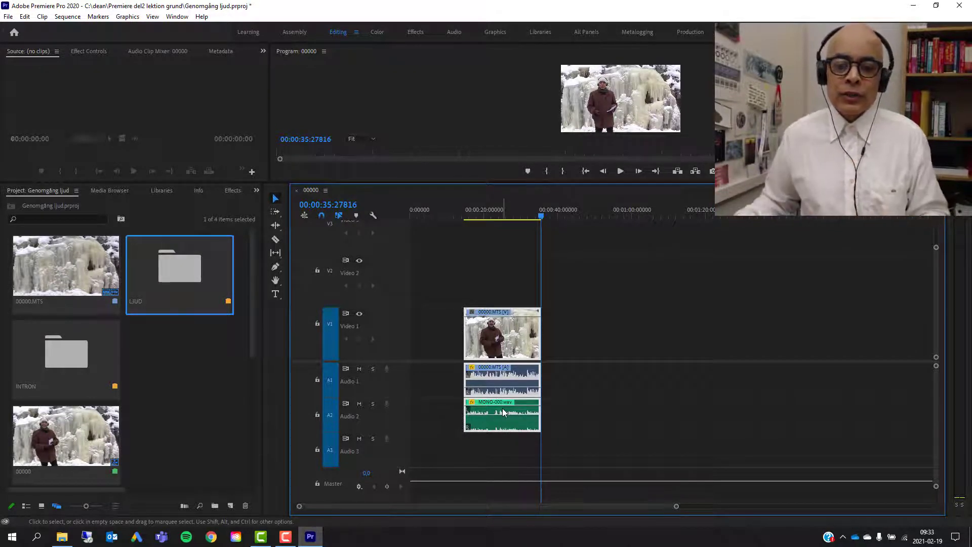
Group the MTS video, its audio and MONO-000.wav into one unit.
{"action": "right_click", "coordinate": [494, 412]}
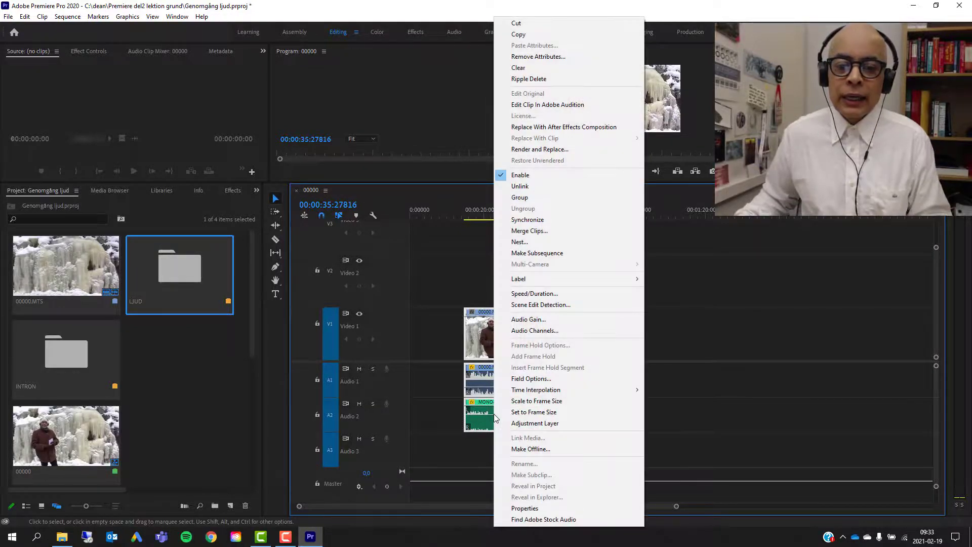
{"action": "left_click", "coordinate": [526, 198]}
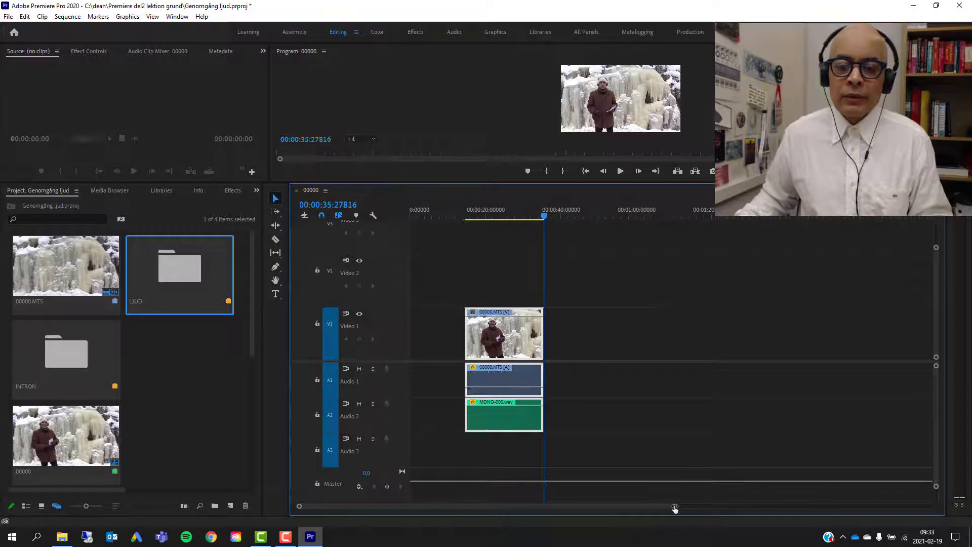
{"action": "left_click_drag", "start_coordinate": [675, 508], "coordinate": [630, 515]}
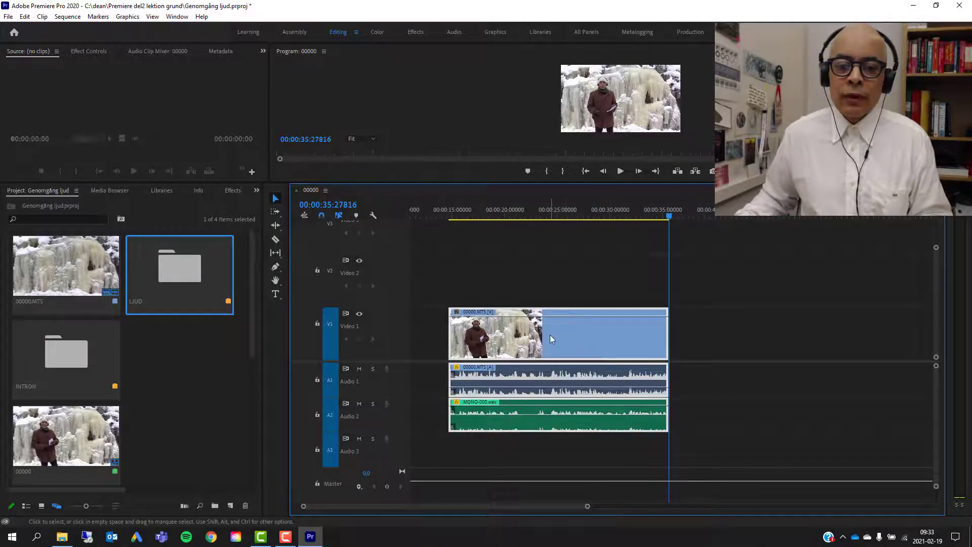
Move the grouped clips later so they start around 00:00:23.
{"action": "left_click", "coordinate": [732, 331]}
{"action": "left_click", "coordinate": [593, 348]}
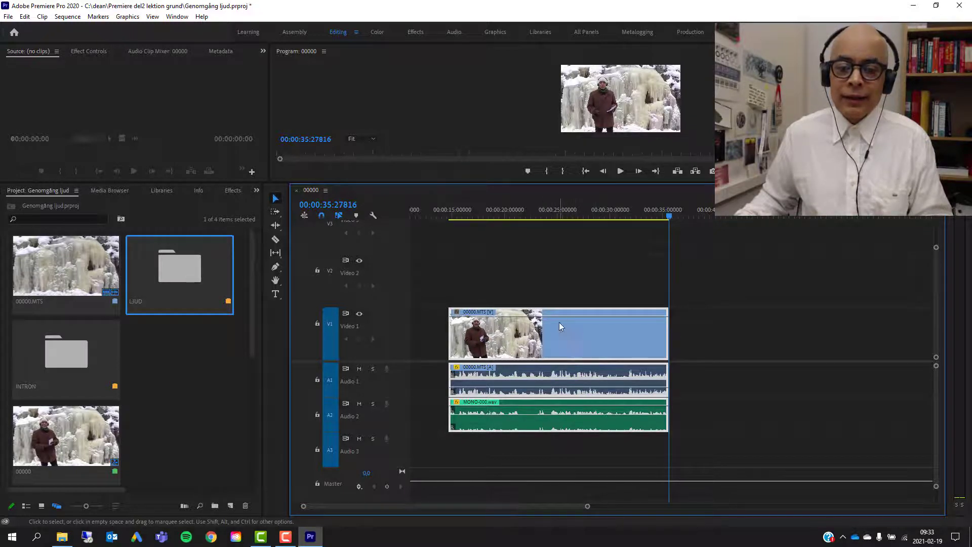
{"action": "left_click_drag", "start_coordinate": [557, 347], "coordinate": [651, 346]}
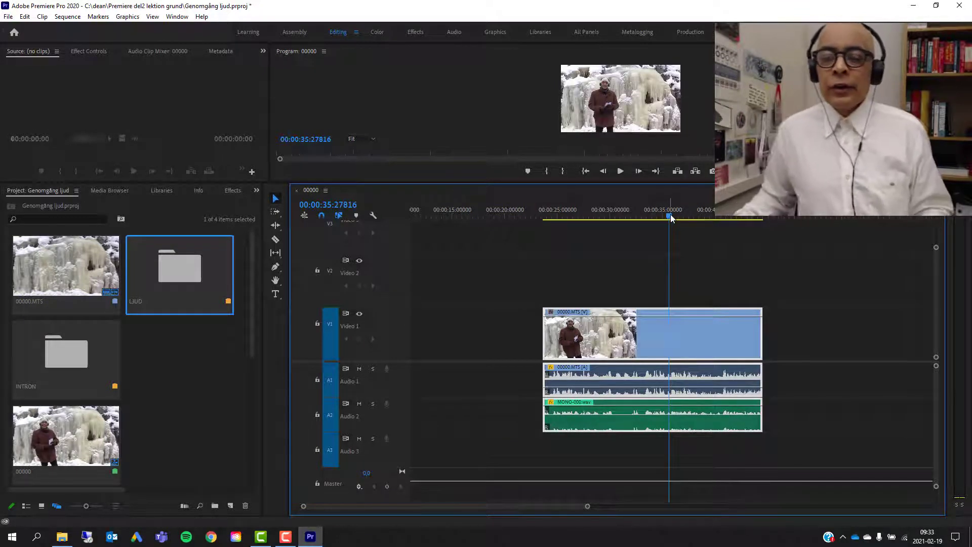
{"action": "left_click_drag", "start_coordinate": [672, 218], "coordinate": [533, 218]}
{"action": "left_click_drag", "start_coordinate": [538, 217], "coordinate": [544, 219]}
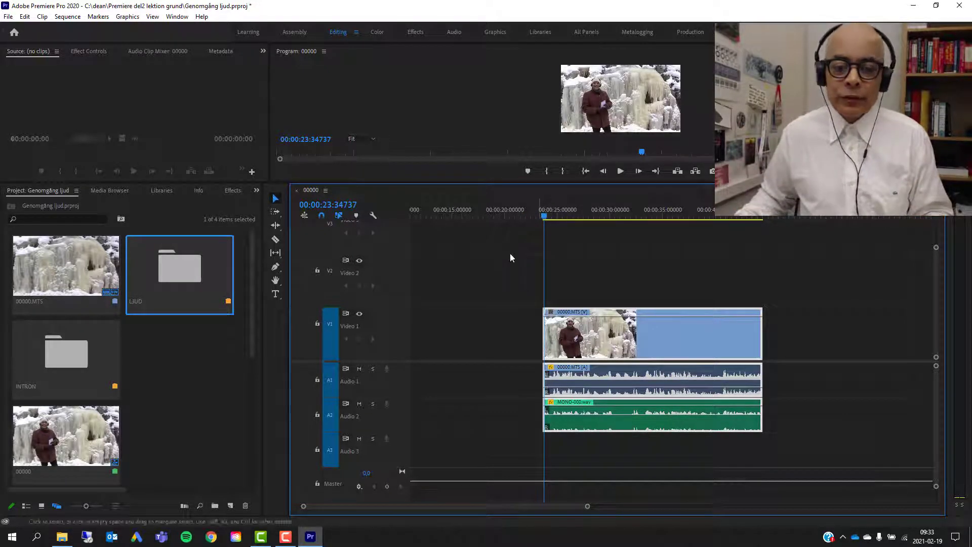
Drag Runo Loggan.mp4 from the INTRON bin onto V1/A1 at 00:00.
{"action": "double_click", "coordinate": [67, 361]}
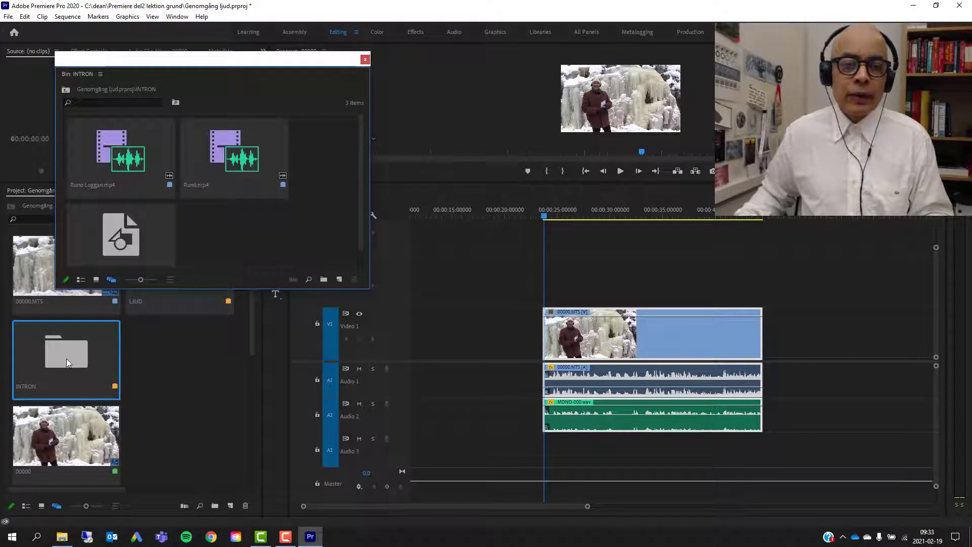
{"action": "left_click", "coordinate": [107, 160]}
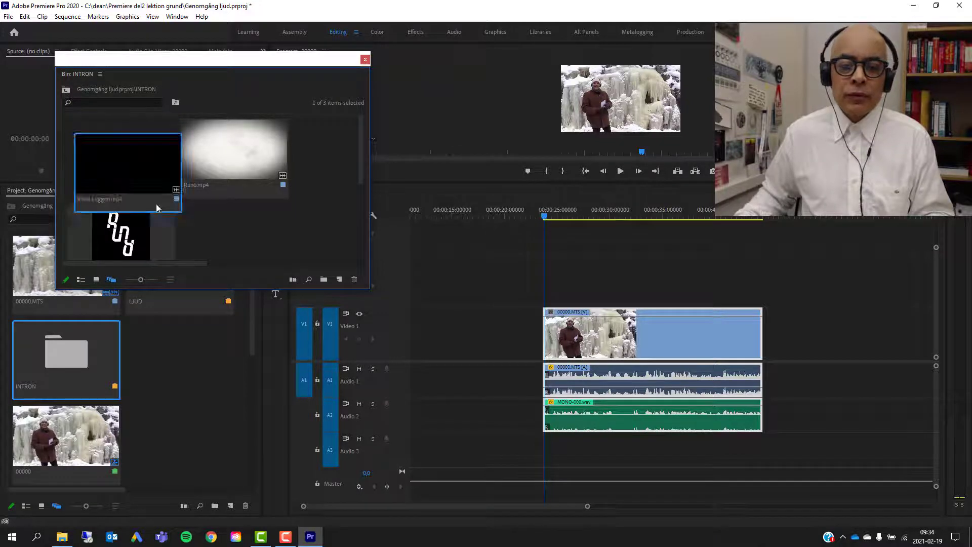
{"action": "mouse_move", "coordinate": [108, 160]}
{"action": "left_mouse_down"}
{"action": "mouse_move", "coordinate": [418, 348]}
{"action": "mouse_move", "coordinate": [399, 354]}
{"action": "left_mouse_up"}
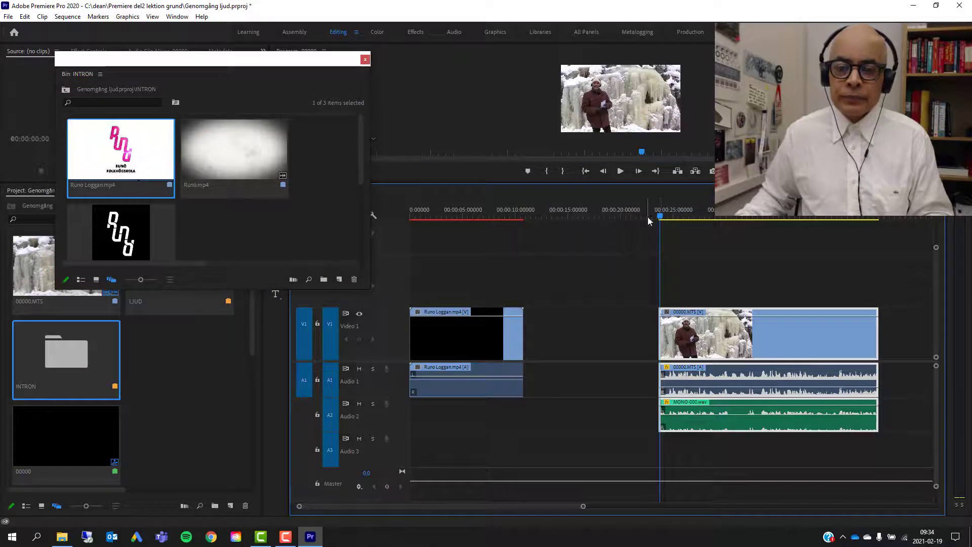
{"action": "left_click_drag", "start_coordinate": [660, 218], "coordinate": [495, 250]}
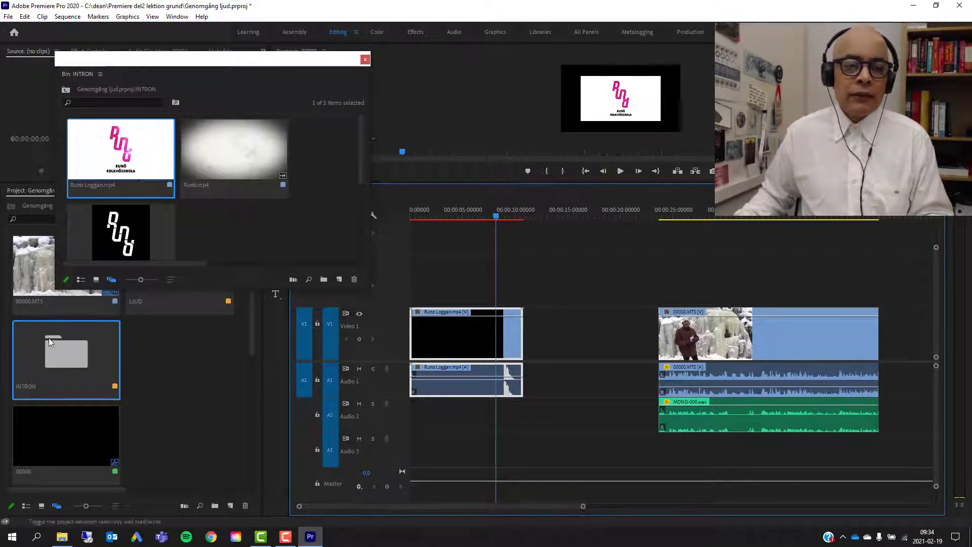
{"action": "right_click", "coordinate": [123, 176]}
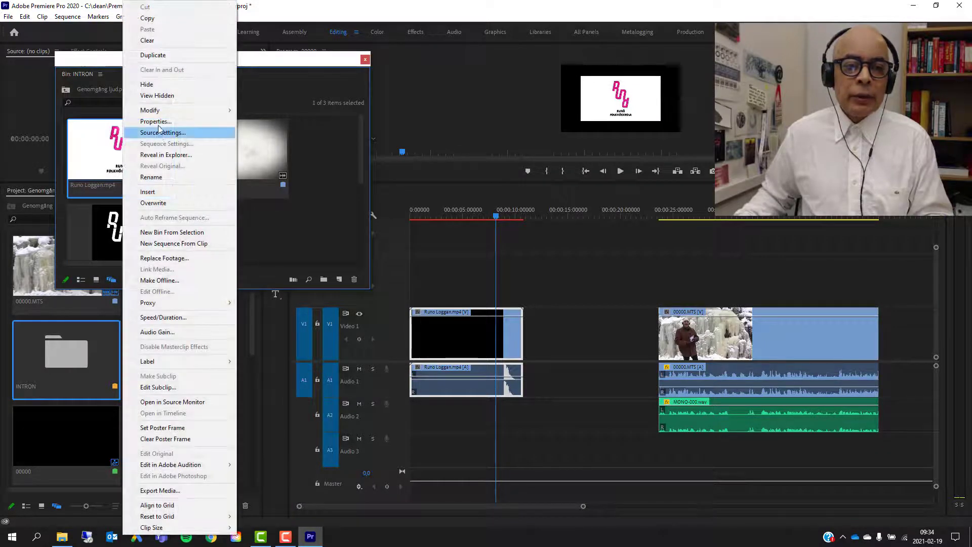
{"action": "left_click", "coordinate": [160, 126]}
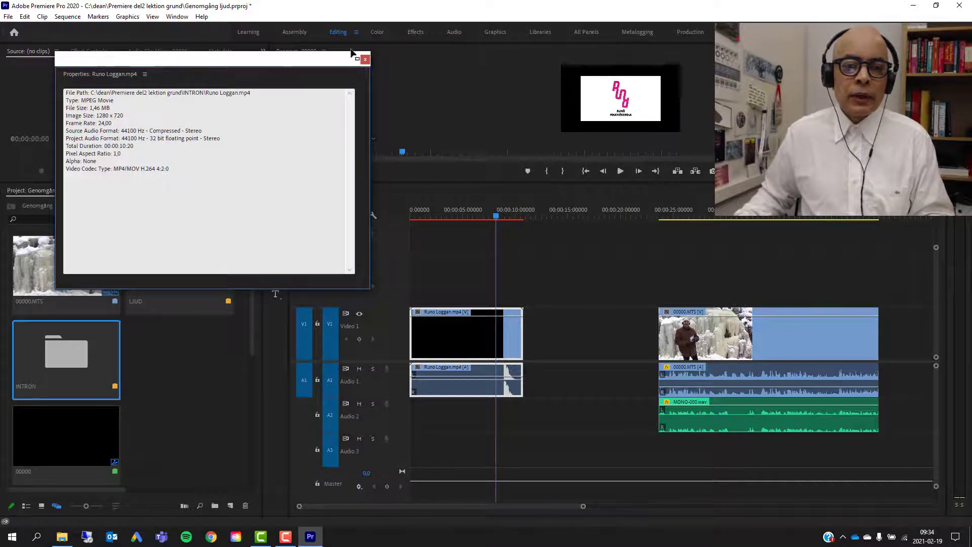
{"action": "left_click", "coordinate": [365, 59]}
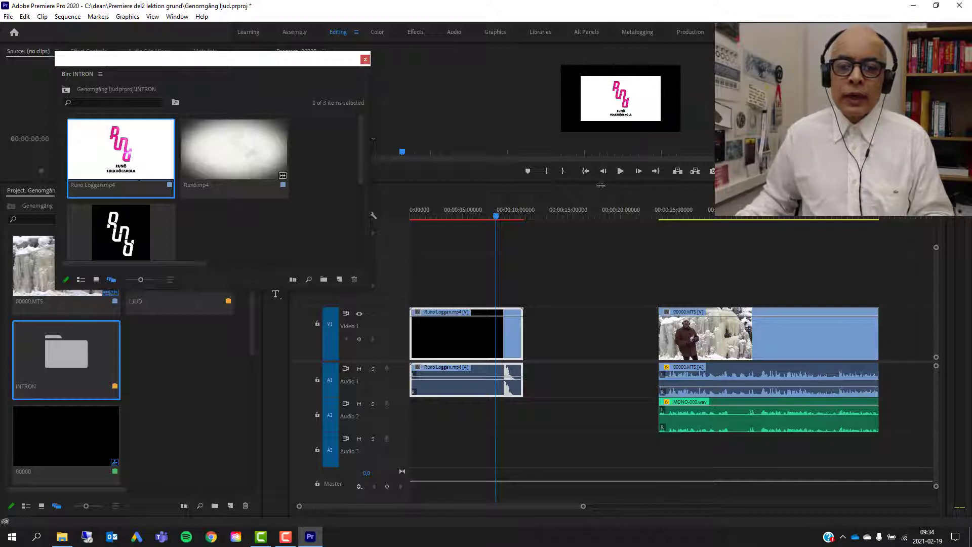
Enlarge the Program Monitor and scale the Runo logo up to fill the frame.
{"action": "left_click_drag", "start_coordinate": [601, 186], "coordinate": [621, 304]}
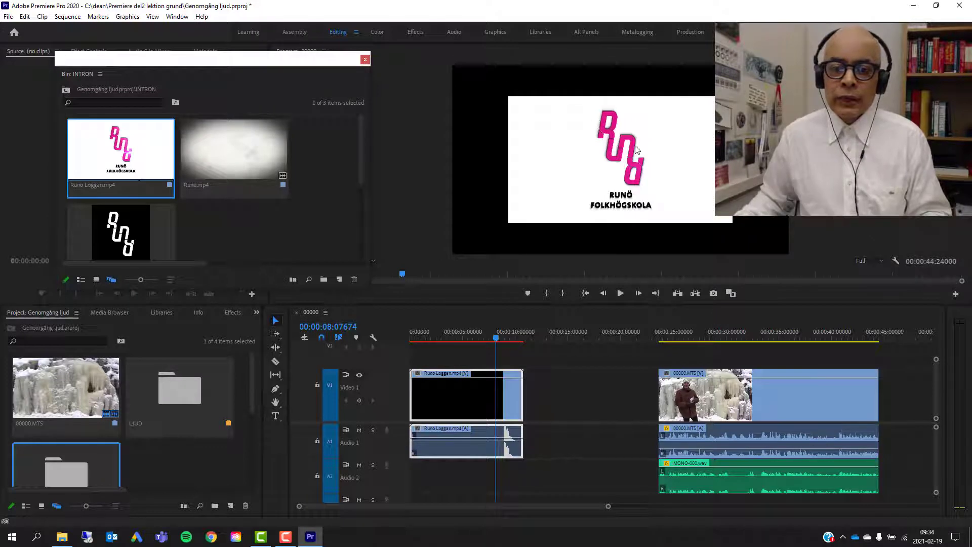
{"action": "left_click", "coordinate": [593, 125]}
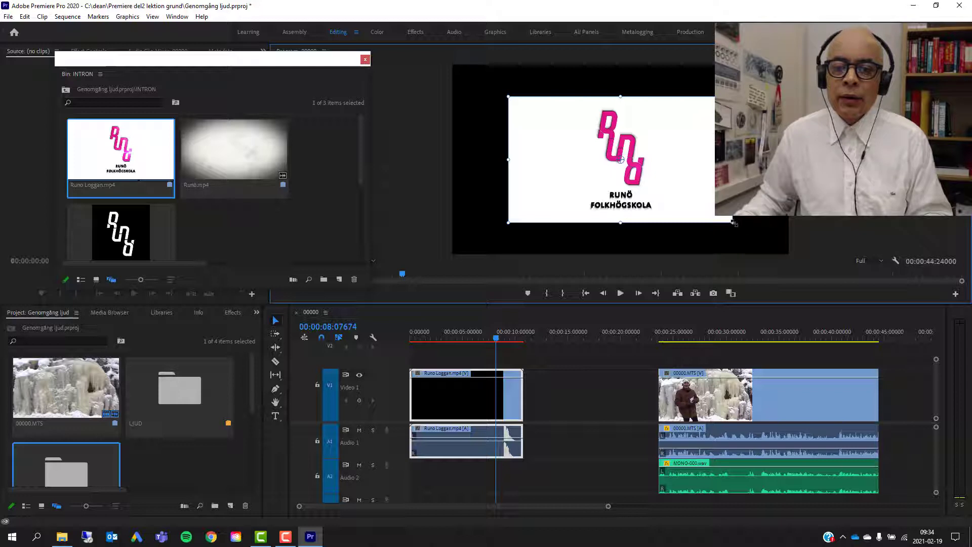
{"action": "left_click_drag", "start_coordinate": [733, 221], "coordinate": [776, 255]}
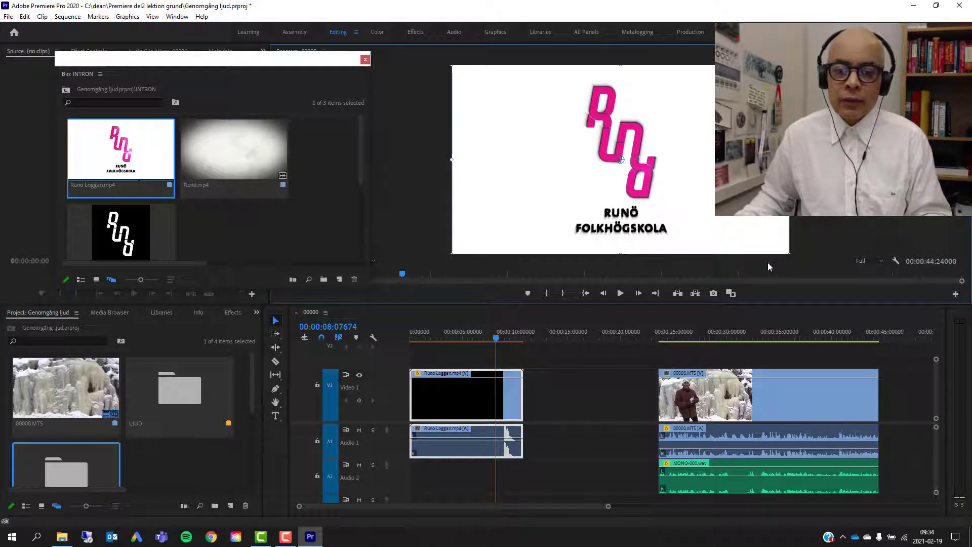
Scrub and play the intro's end to find where the logo is still intact.
{"action": "mouse_move", "coordinate": [496, 338]}
{"action": "left_mouse_down"}
{"action": "mouse_move", "coordinate": [469, 359]}
{"action": "mouse_move", "coordinate": [504, 366]}
{"action": "left_mouse_up"}
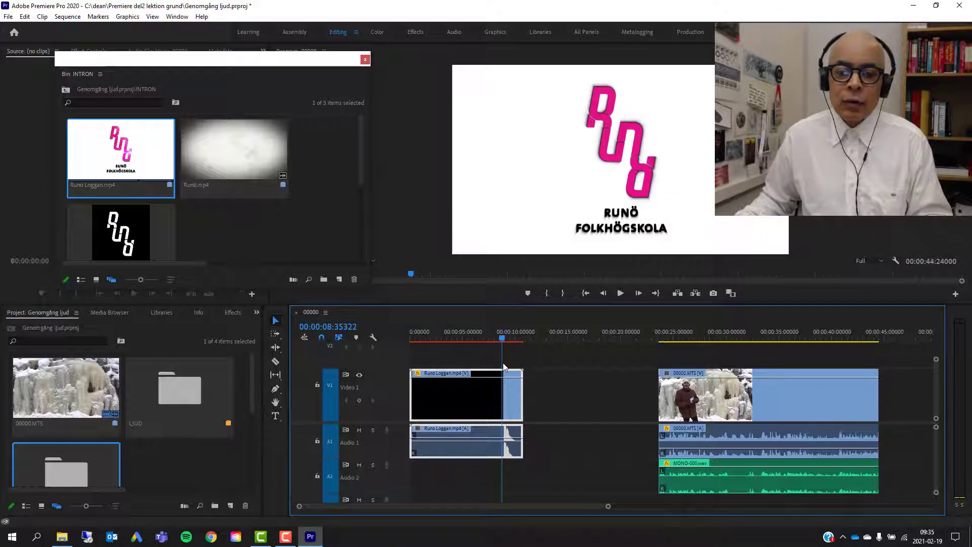
{"action": "left_click_drag", "start_coordinate": [503, 362], "coordinate": [504, 363]}
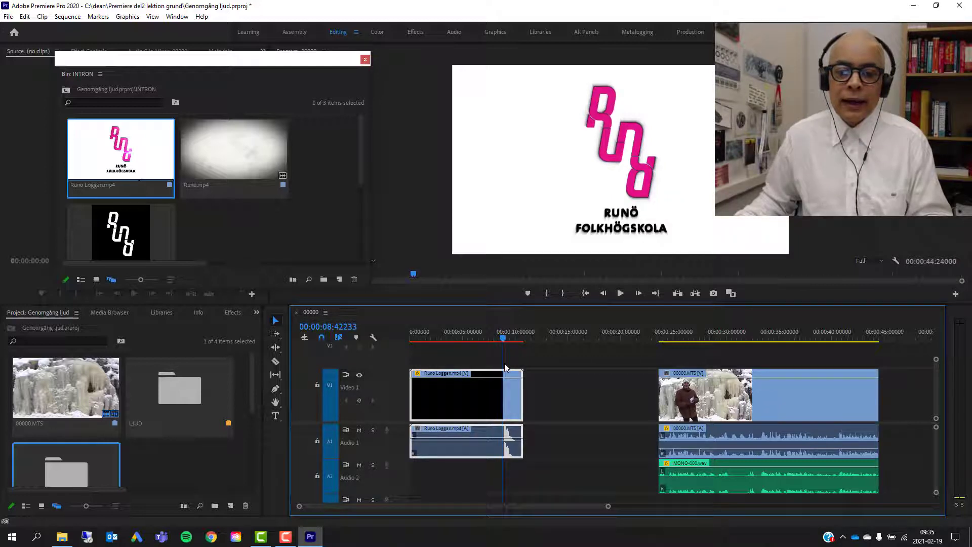
{"action": "left_click", "coordinate": [621, 293]}
{"action": "left_click", "coordinate": [621, 293]}
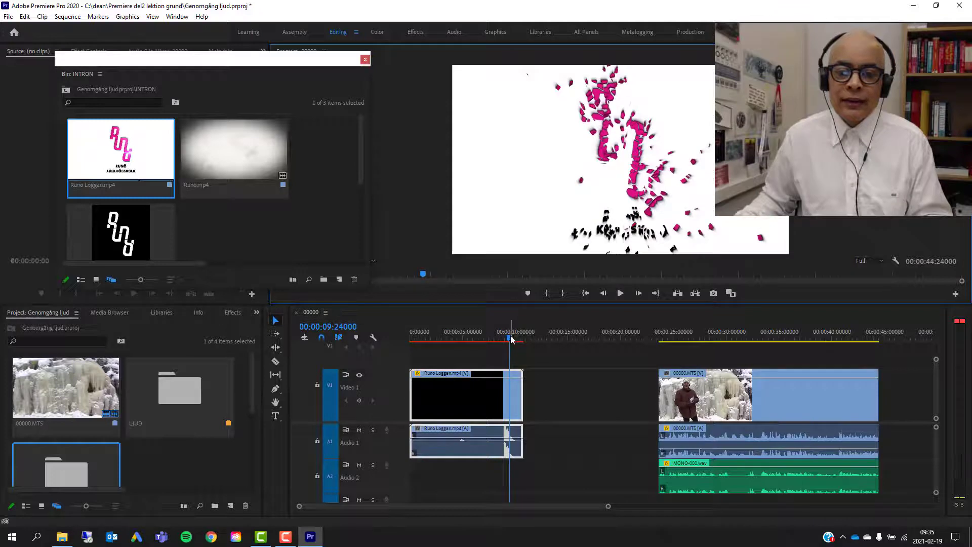
{"action": "left_click_drag", "start_coordinate": [511, 339], "coordinate": [502, 339]}
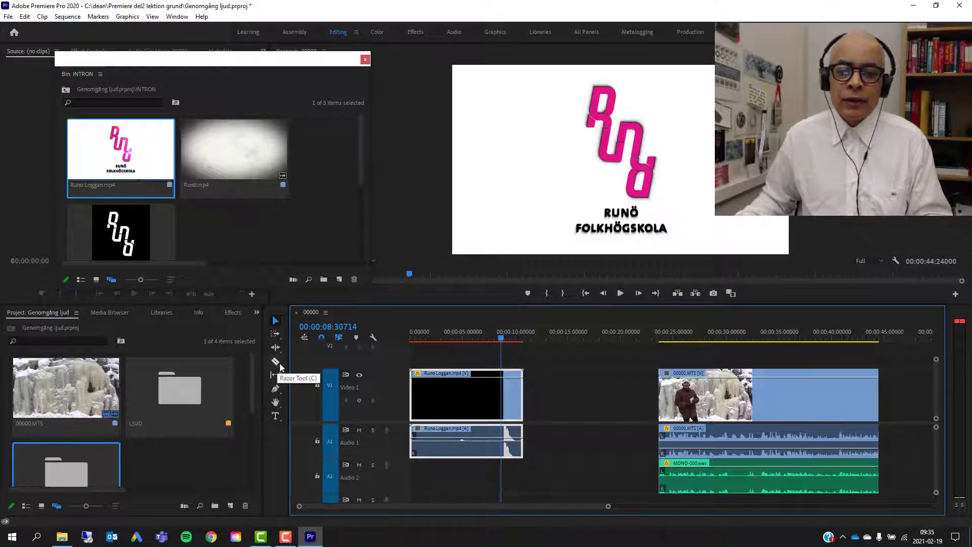
Trim the Runo Loggan intro's end back to the playhead.
{"action": "left_click", "coordinate": [521, 387]}
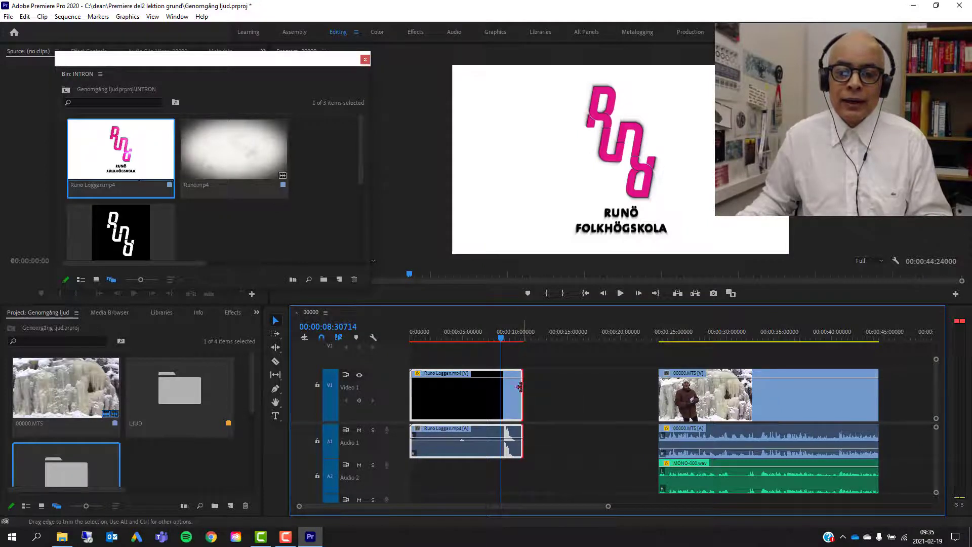
{"action": "left_click_drag", "start_coordinate": [519, 387], "coordinate": [501, 389]}
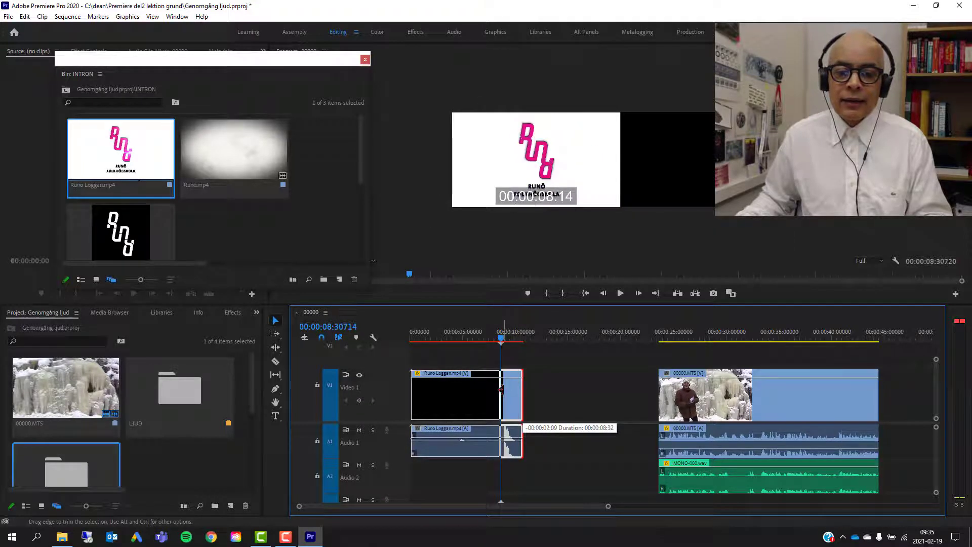
{"action": "left_click_drag", "start_coordinate": [501, 389], "coordinate": [501, 389]}
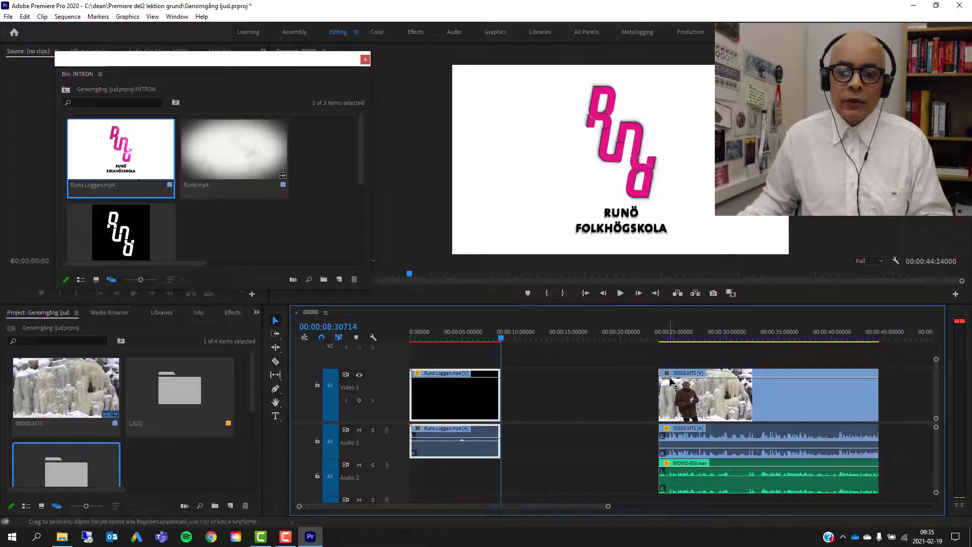
Slide 00000.MTS and MONO-000.wav left to butt against the intro at about 10 seconds.
{"action": "left_click_drag", "start_coordinate": [662, 402], "coordinate": [520, 400]}
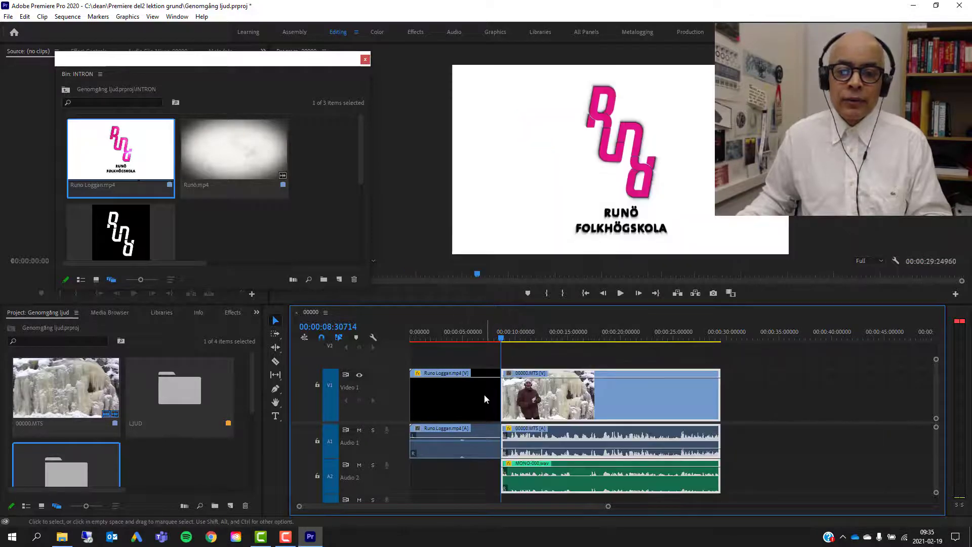
{"action": "left_click", "coordinate": [502, 340]}
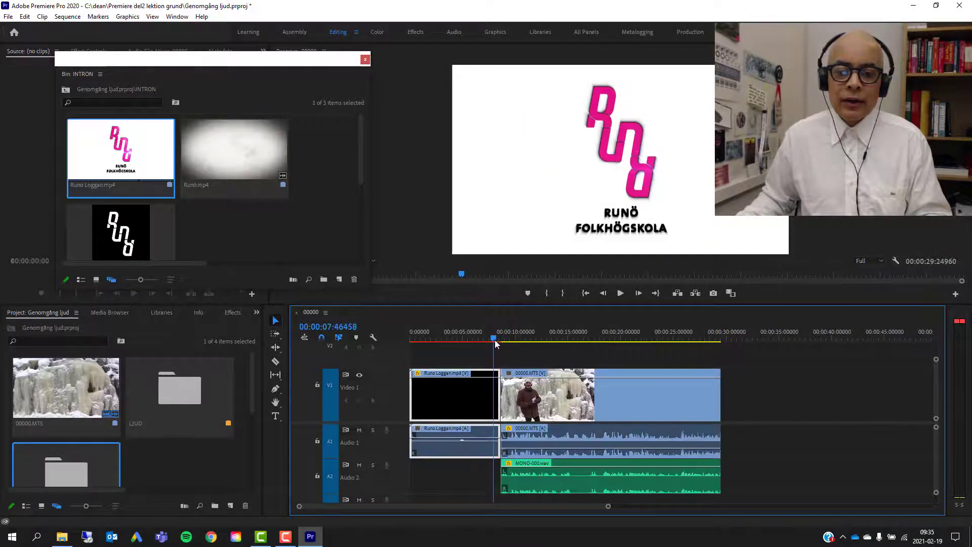
{"action": "left_click_drag", "start_coordinate": [502, 342], "coordinate": [503, 344]}
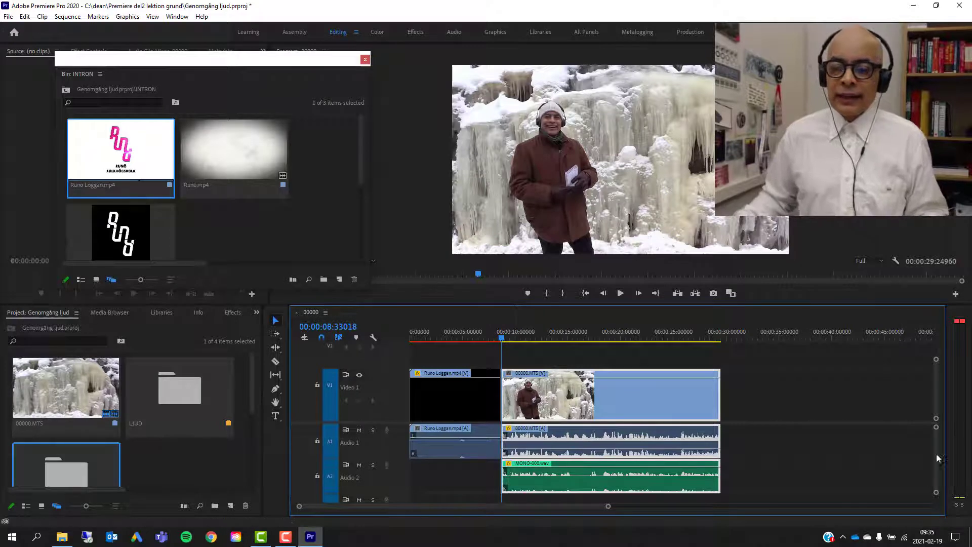
{"action": "left_click_drag", "start_coordinate": [936, 492], "coordinate": [938, 497]}
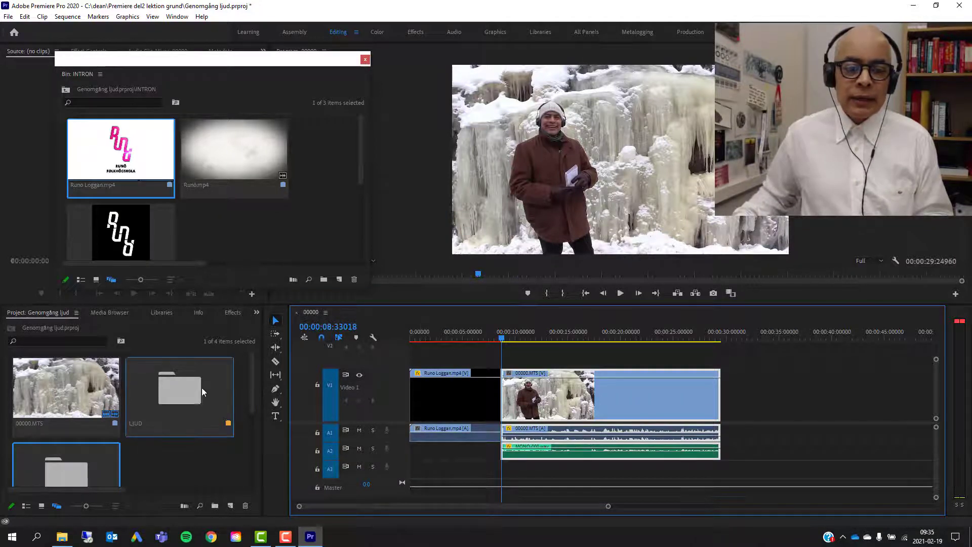
Place With a Stamp - Twin Musicom.mp3 from the LJUD bin onto Audio 3 at 00:00.
{"action": "double_click", "coordinate": [186, 388]}
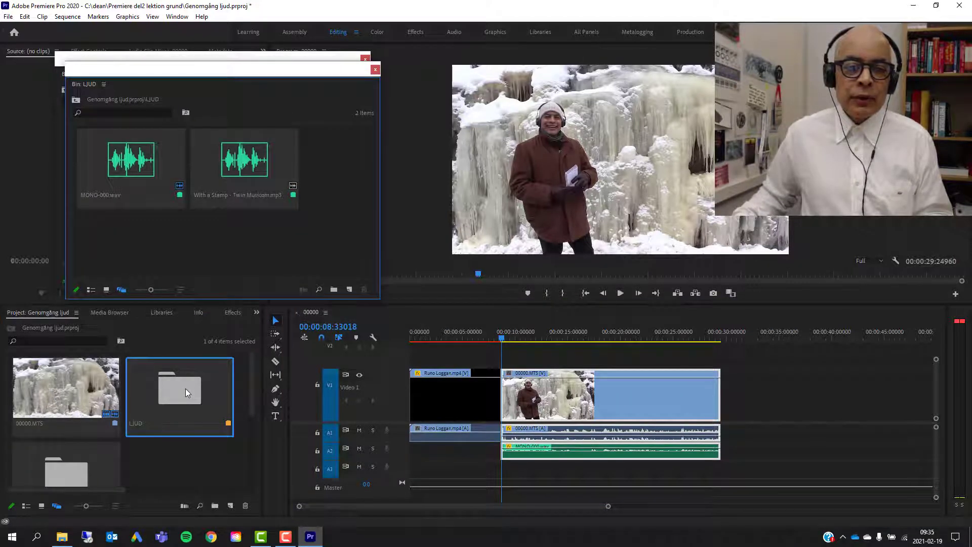
{"action": "left_click", "coordinate": [230, 178]}
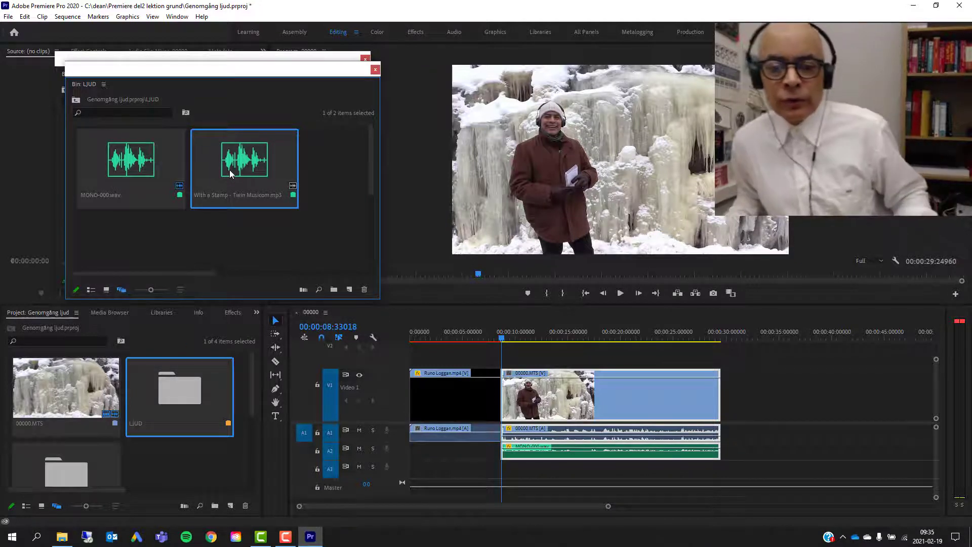
{"action": "mouse_move", "coordinate": [237, 164]}
{"action": "left_mouse_down"}
{"action": "mouse_move", "coordinate": [468, 482]}
{"action": "mouse_move", "coordinate": [412, 475]}
{"action": "left_mouse_up"}
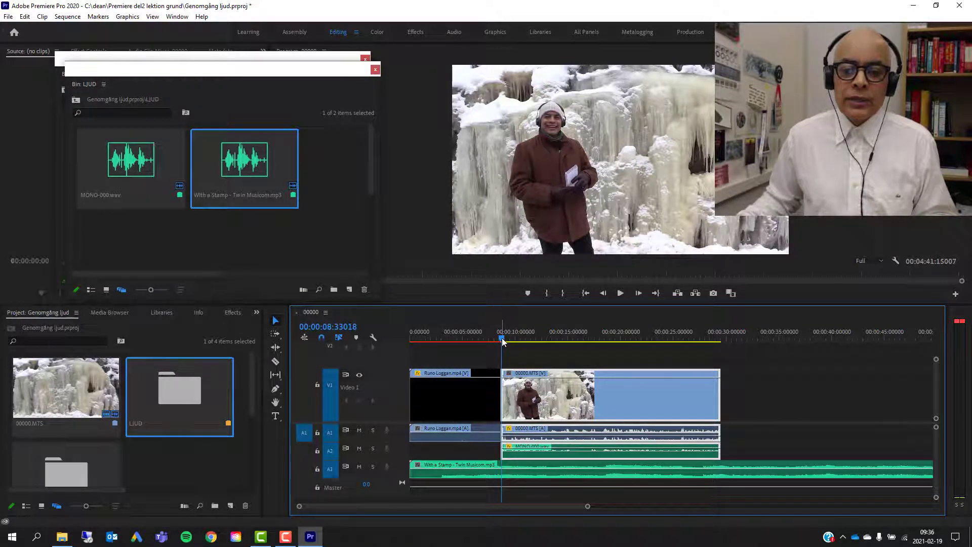
{"action": "left_click_drag", "start_coordinate": [586, 508], "coordinate": [502, 506]}
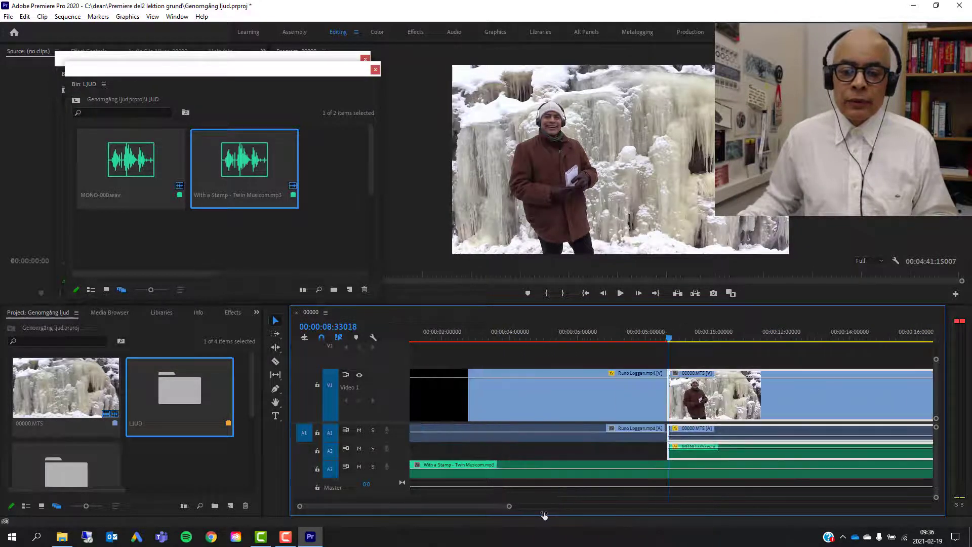
{"action": "left_click_drag", "start_coordinate": [937, 499], "coordinate": [936, 490]}
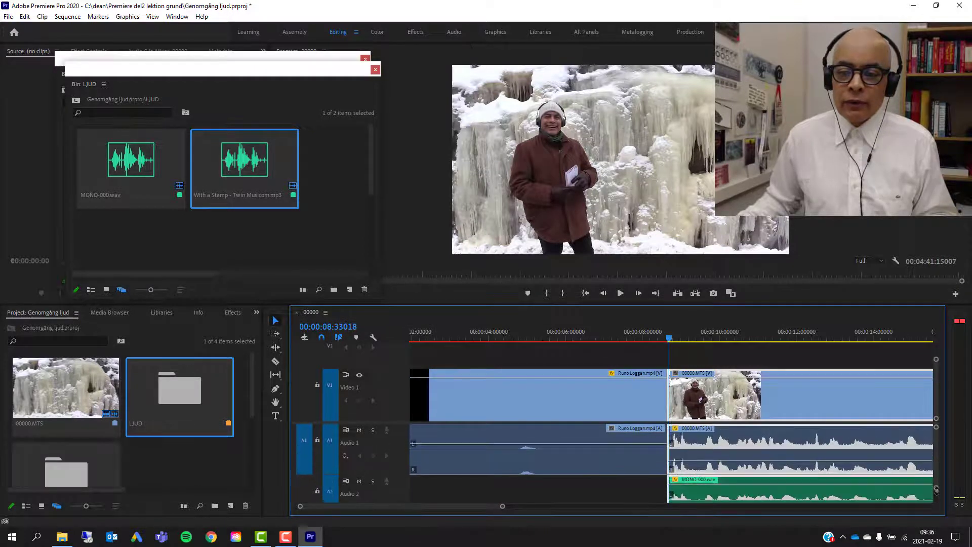
{"action": "scroll", "coordinate": [933, 471], "scroll_direction": "down", "scroll_amount": 5}
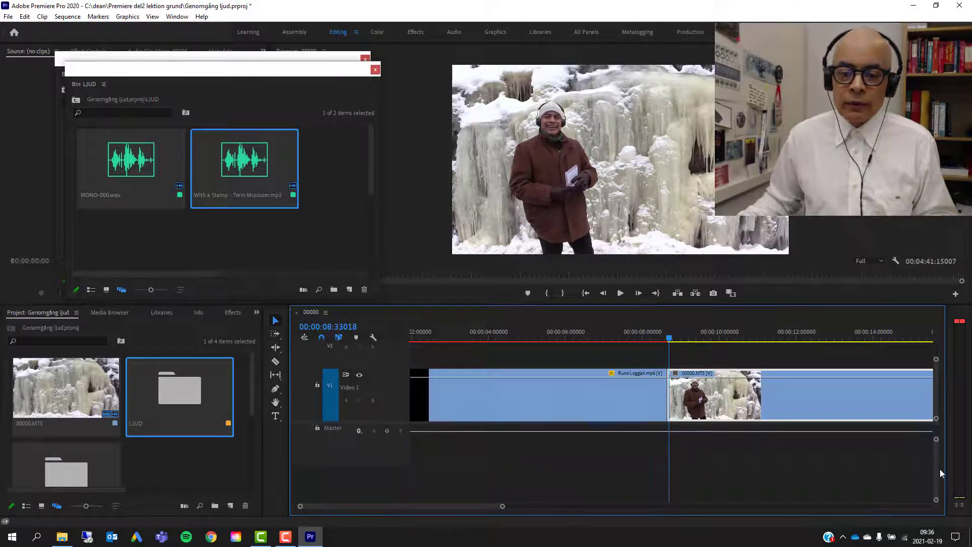
{"action": "scroll", "coordinate": [939, 467], "scroll_direction": "up", "scroll_amount": 1}
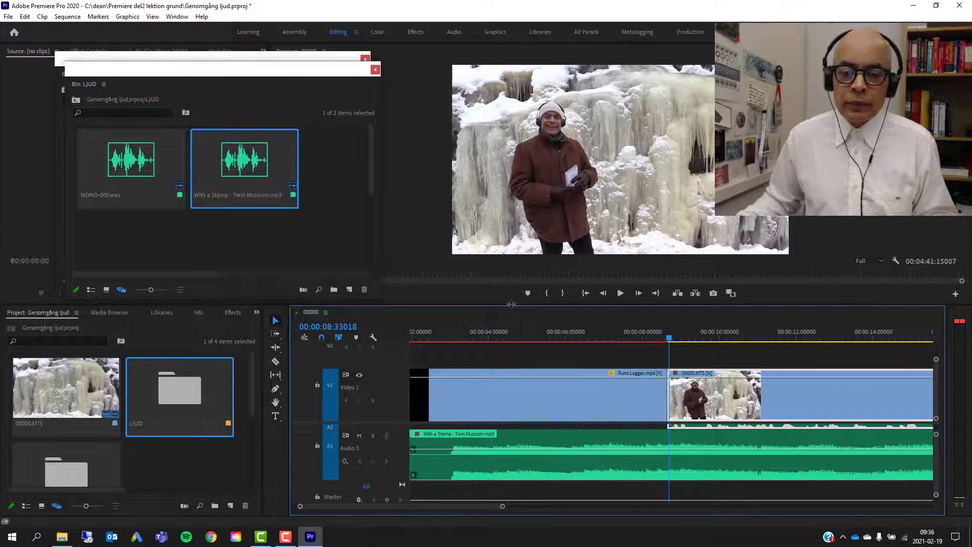
{"action": "left_click_drag", "start_coordinate": [510, 304], "coordinate": [511, 227]}
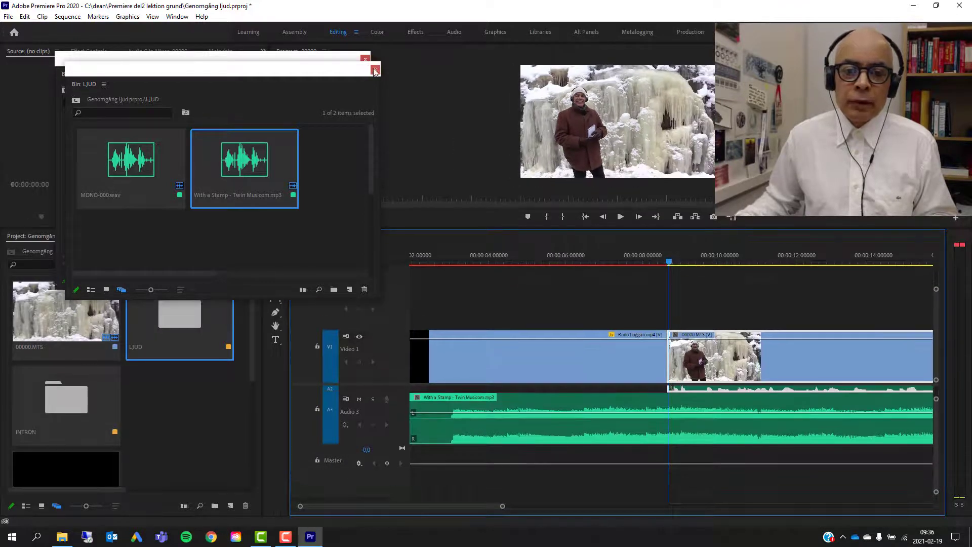
{"action": "left_click", "coordinate": [375, 70]}
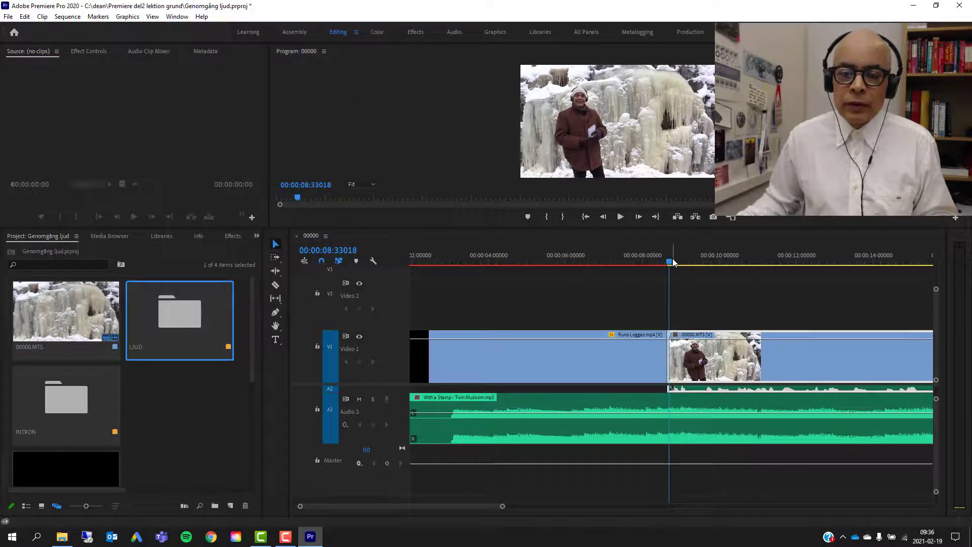
{"action": "left_click", "coordinate": [435, 285]}
{"action": "key", "text": "Home"}
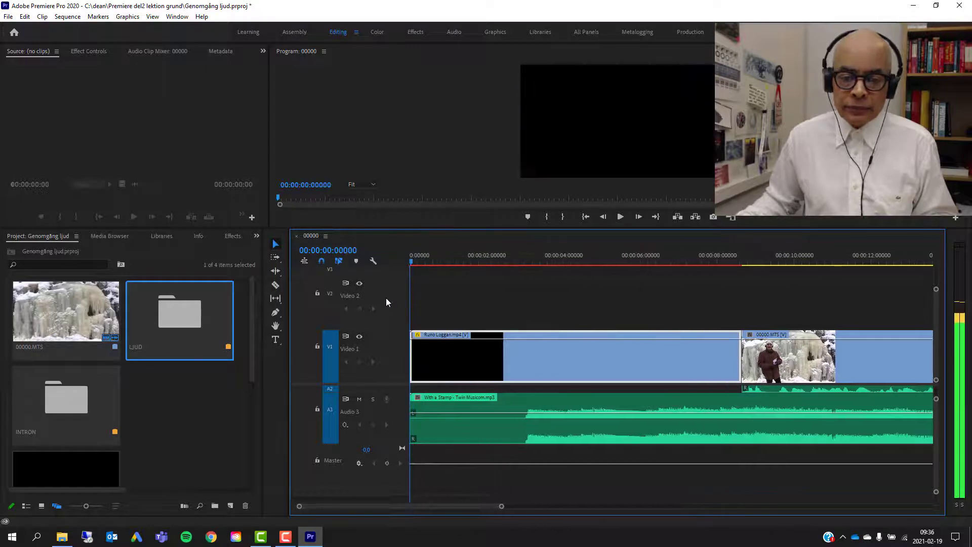
{"action": "key", "text": "space"}
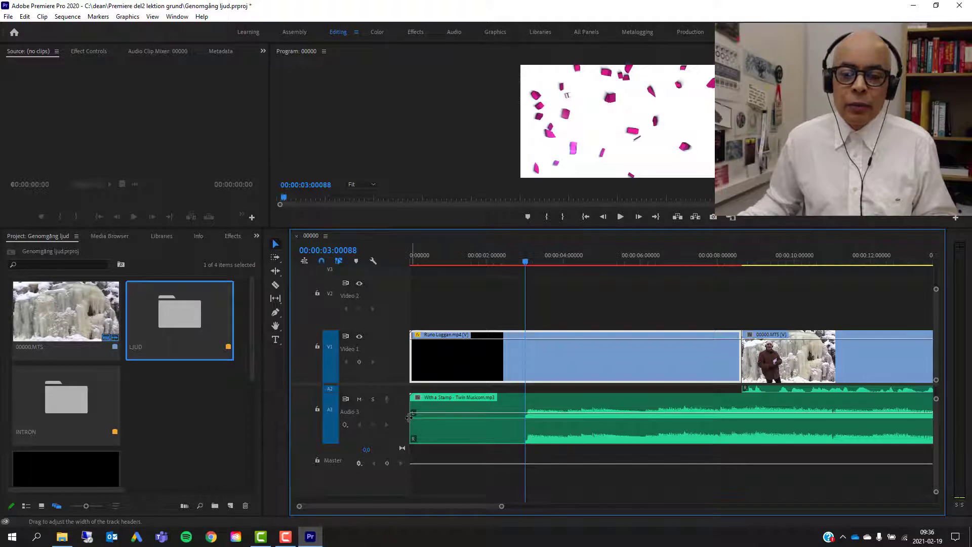
{"action": "mouse_move", "coordinate": [409, 416]}
{"action": "left_mouse_down"}
{"action": "mouse_move", "coordinate": [578, 422]}
{"action": "mouse_move", "coordinate": [467, 436]}
{"action": "left_mouse_up"}
{"action": "left_click_drag", "start_coordinate": [576, 265], "coordinate": [461, 268]}
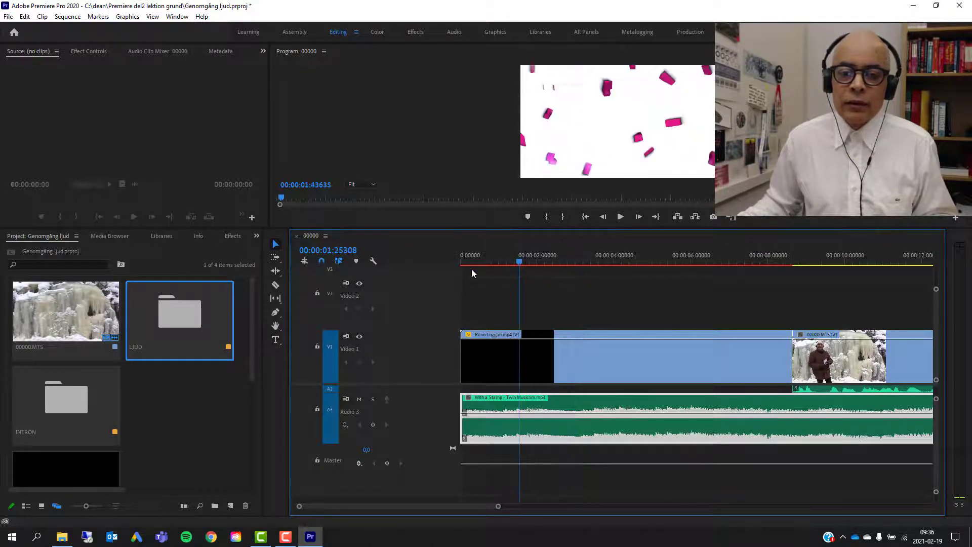
{"action": "left_click", "coordinate": [619, 217]}
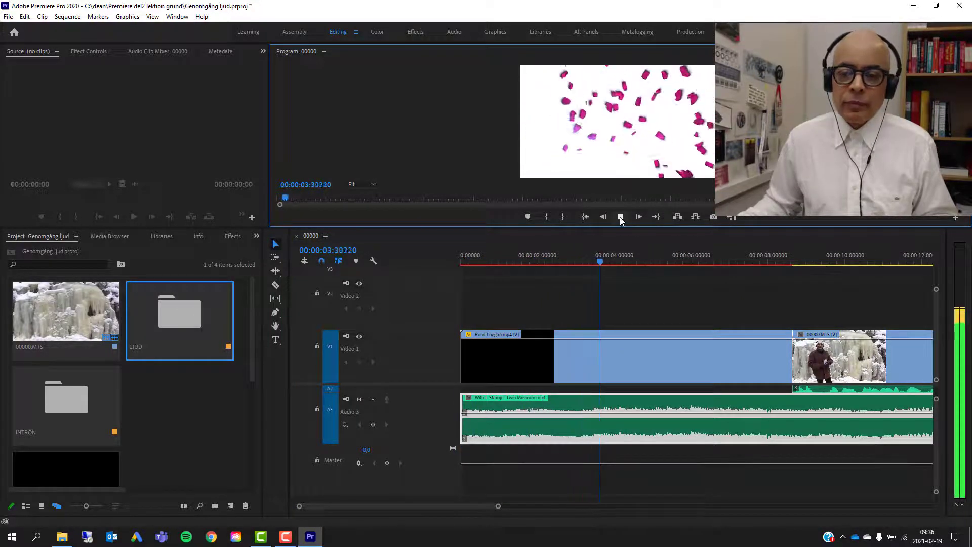
{"action": "left_click", "coordinate": [620, 216]}
{"action": "left_click_drag", "start_coordinate": [496, 509], "coordinate": [565, 515]}
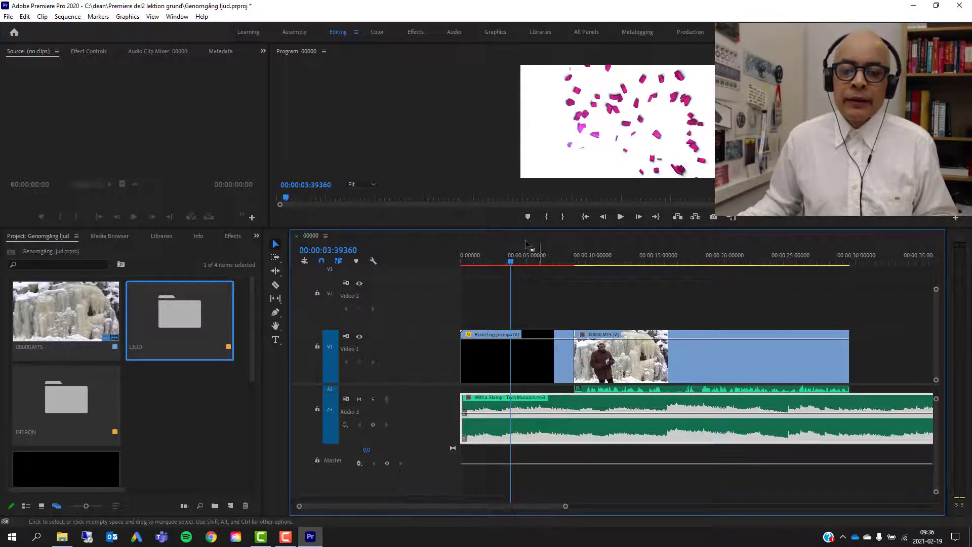
{"action": "left_click_drag", "start_coordinate": [511, 262], "coordinate": [539, 264]}
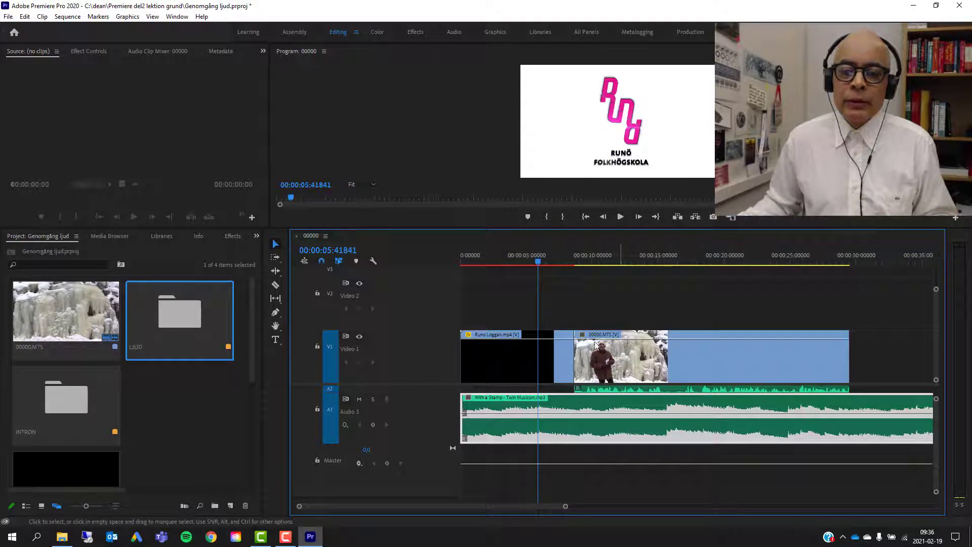
{"action": "left_click_drag", "start_coordinate": [538, 263], "coordinate": [567, 268]}
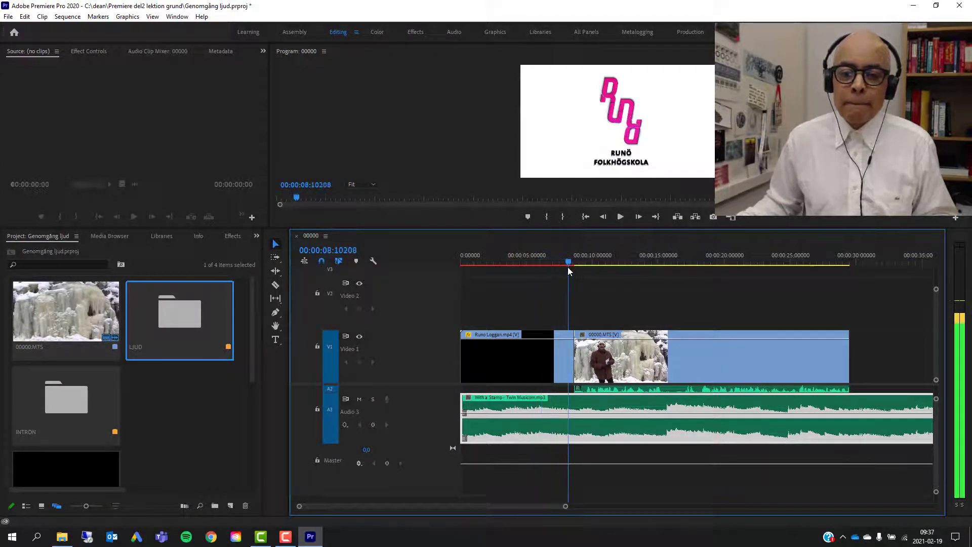
{"action": "left_click", "coordinate": [619, 217]}
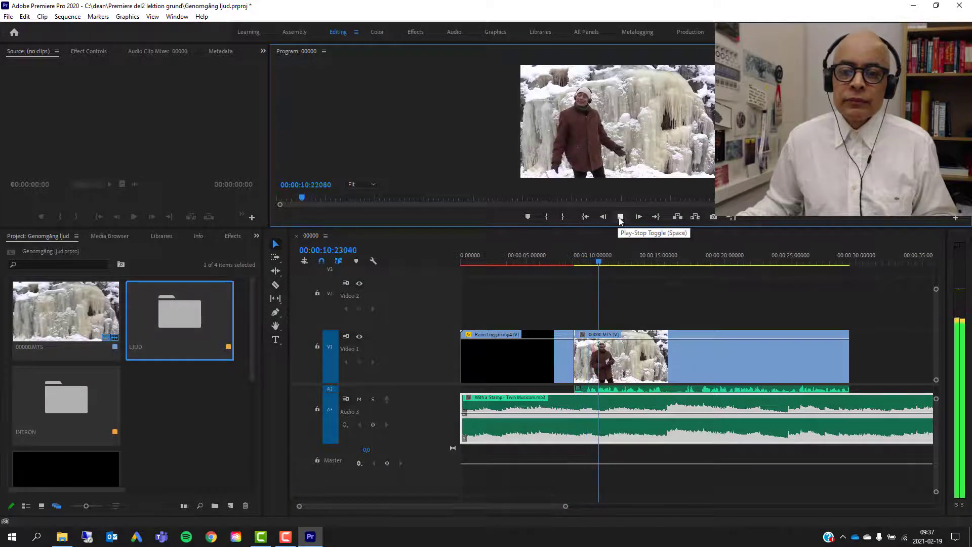
{"action": "left_click", "coordinate": [619, 218]}
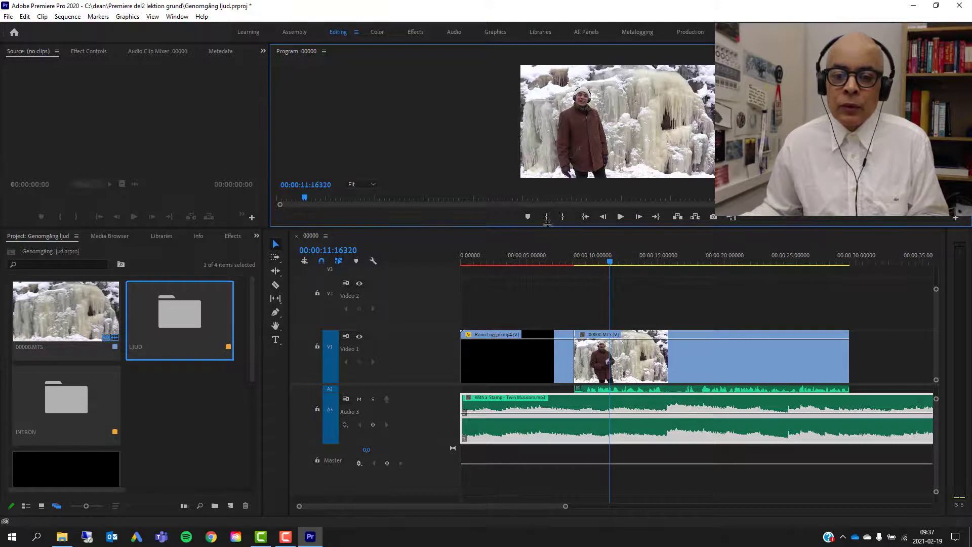
Put the playhead at the snow clip's start near 9 seconds and resize the audio tracks.
{"action": "left_click_drag", "start_coordinate": [547, 223], "coordinate": [551, 168]}
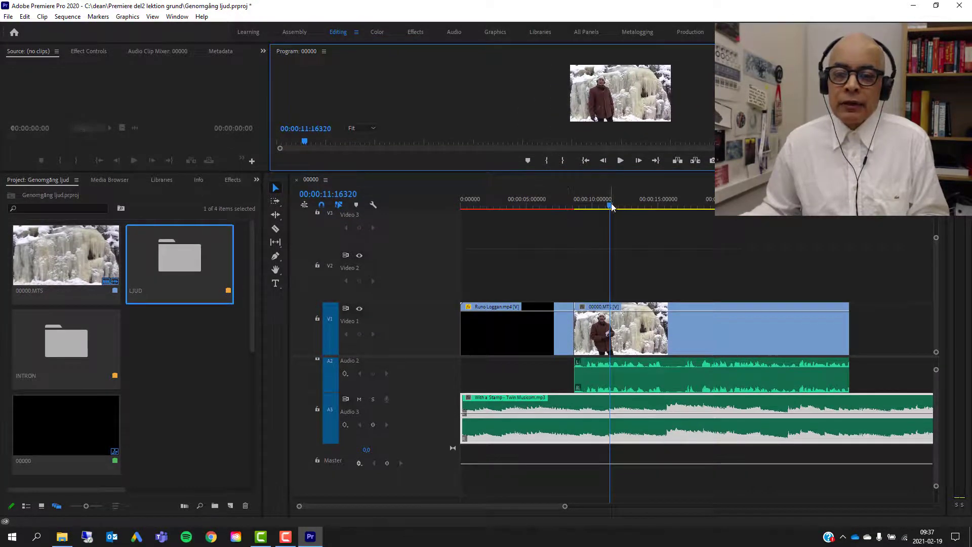
{"action": "left_click_drag", "start_coordinate": [609, 206], "coordinate": [575, 212]}
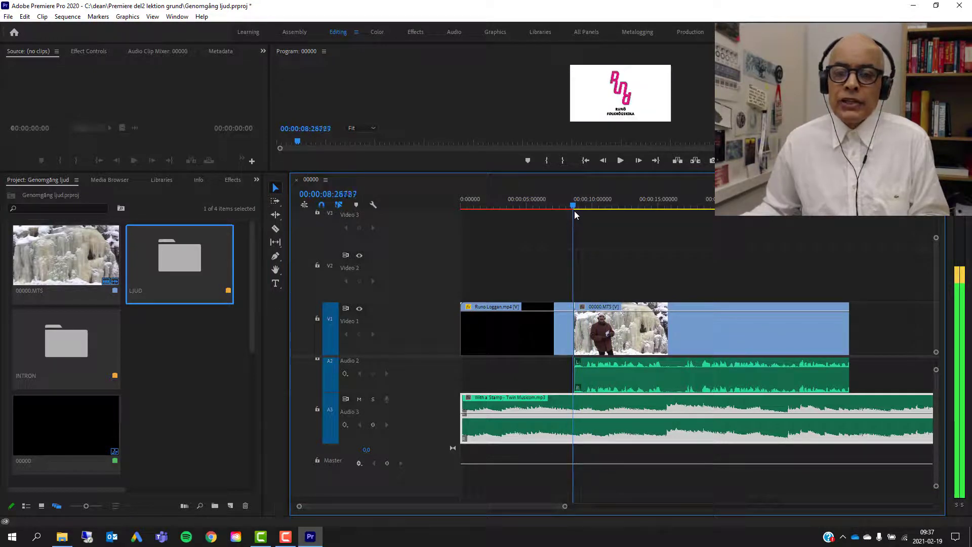
{"action": "left_click_drag", "start_coordinate": [575, 211], "coordinate": [575, 212]}
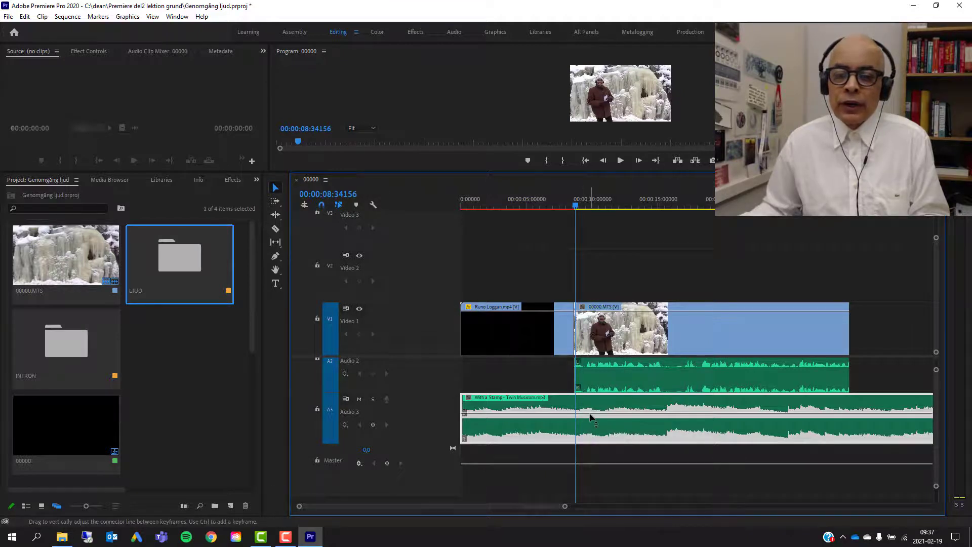
{"action": "mouse_move", "coordinate": [590, 415]}
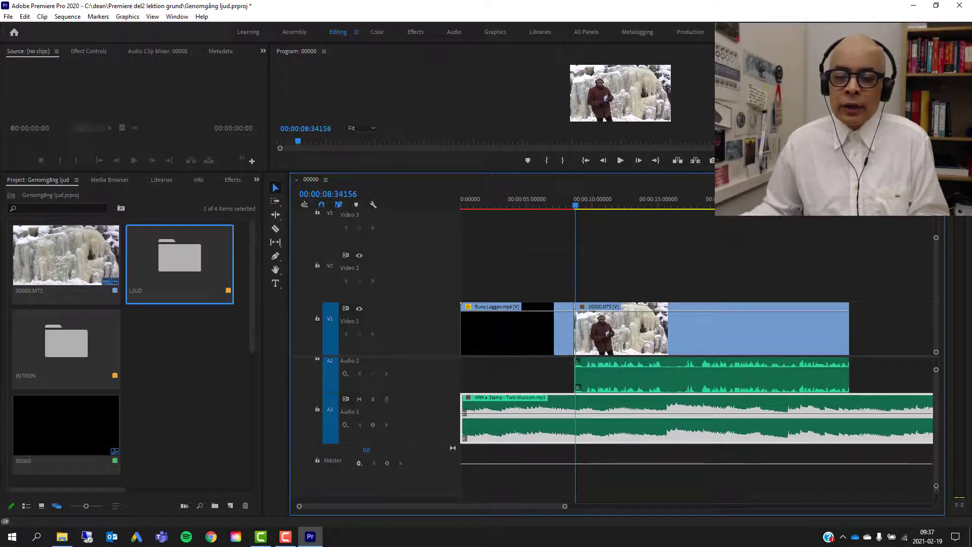
{"action": "left_click_drag", "start_coordinate": [936, 490], "coordinate": [937, 449]}
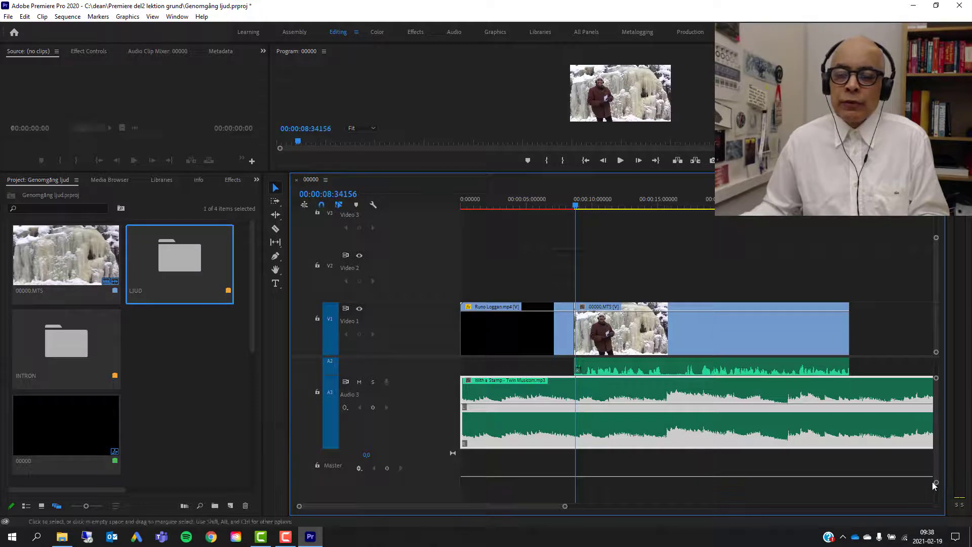
{"action": "mouse_move", "coordinate": [935, 482]}
{"action": "left_mouse_down"}
{"action": "mouse_move", "coordinate": [940, 504]}
{"action": "mouse_move", "coordinate": [939, 481]}
{"action": "left_mouse_up"}
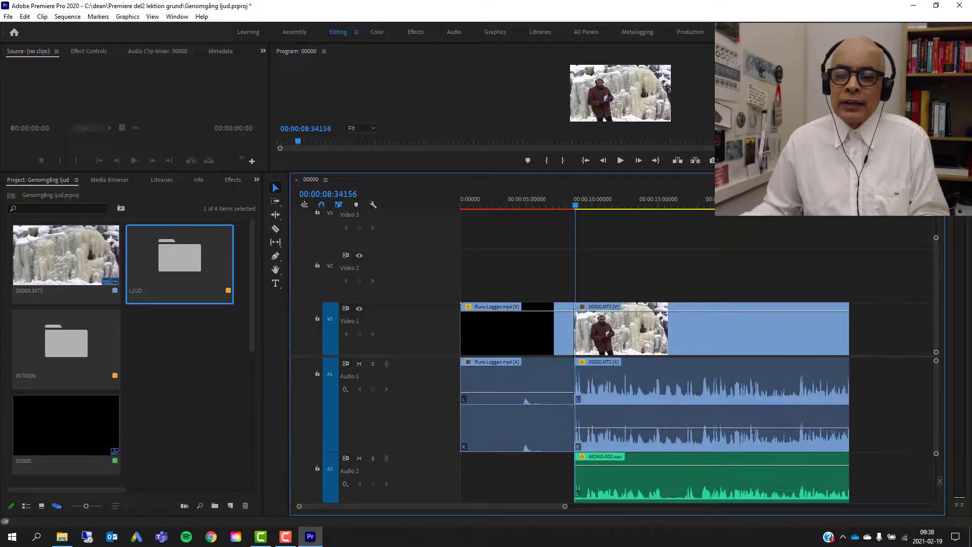
{"action": "left_click_drag", "start_coordinate": [934, 405], "coordinate": [940, 424]}
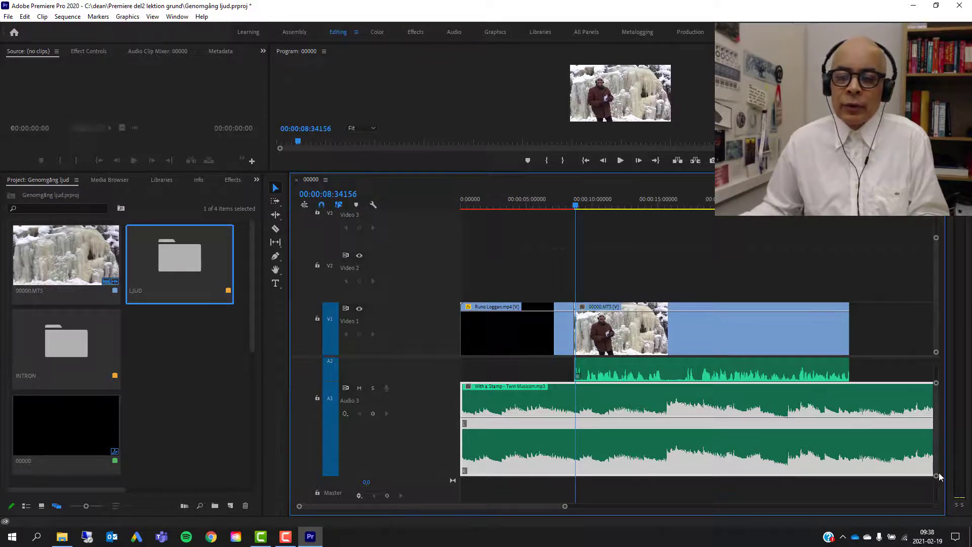
{"action": "left_click_drag", "start_coordinate": [937, 478], "coordinate": [936, 489]}
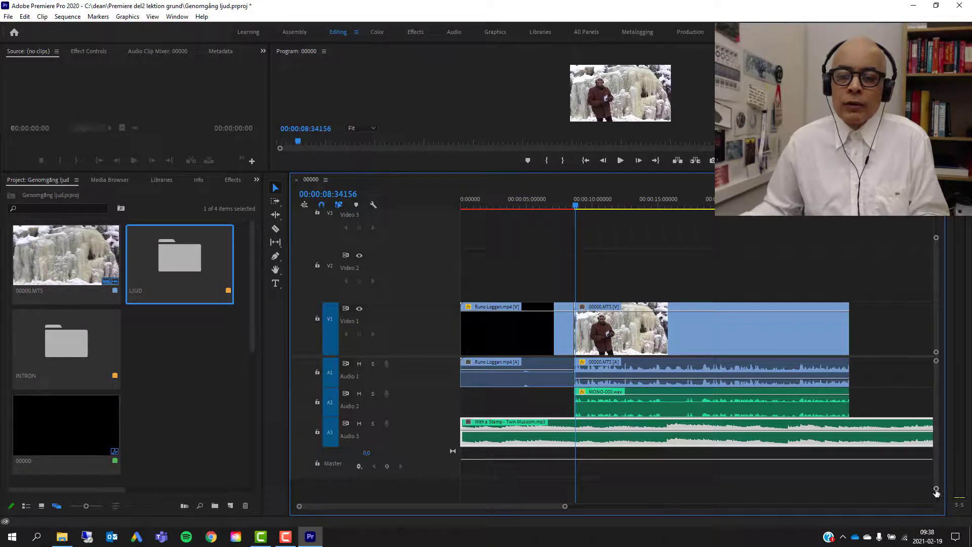
{"action": "left_click_drag", "start_coordinate": [936, 489], "coordinate": [935, 476]}
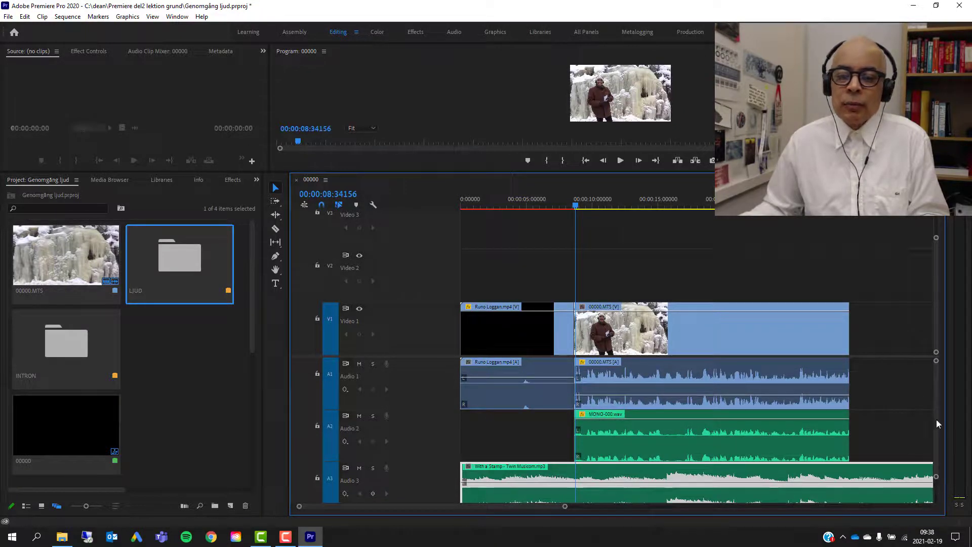
{"action": "left_click_drag", "start_coordinate": [936, 425], "coordinate": [938, 430]}
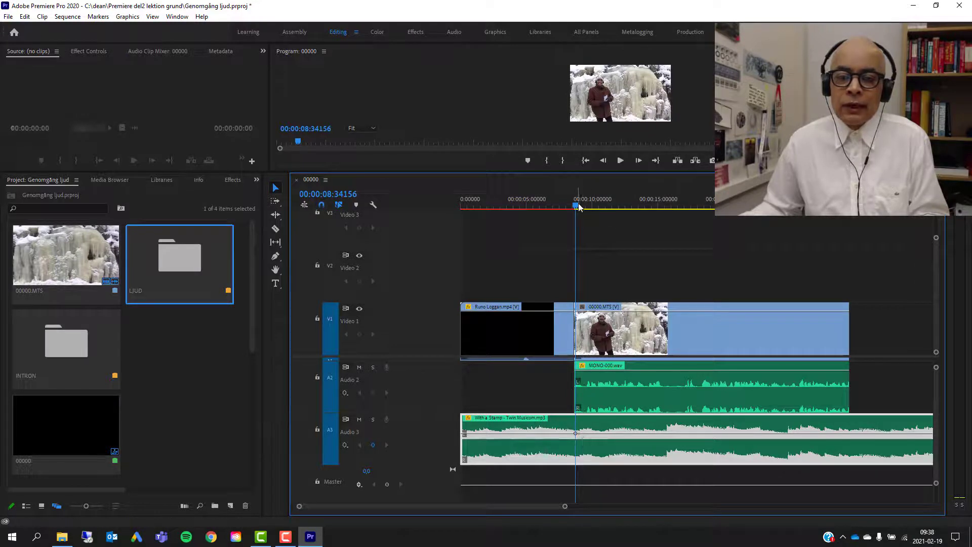
Add volume keyframes on the music sloping down to about -18.4 dB.
{"action": "left_click_drag", "start_coordinate": [579, 206], "coordinate": [568, 209]}
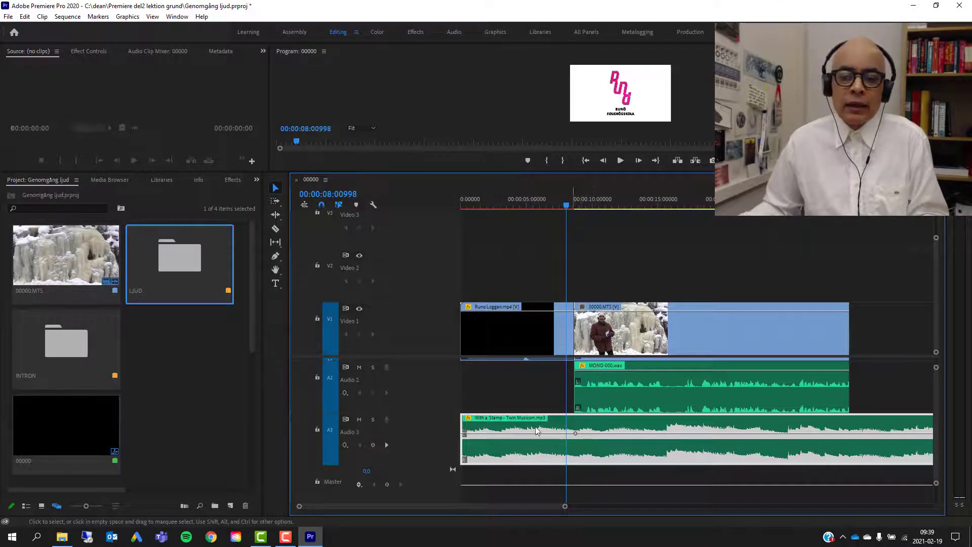
{"action": "left_click", "coordinate": [375, 448]}
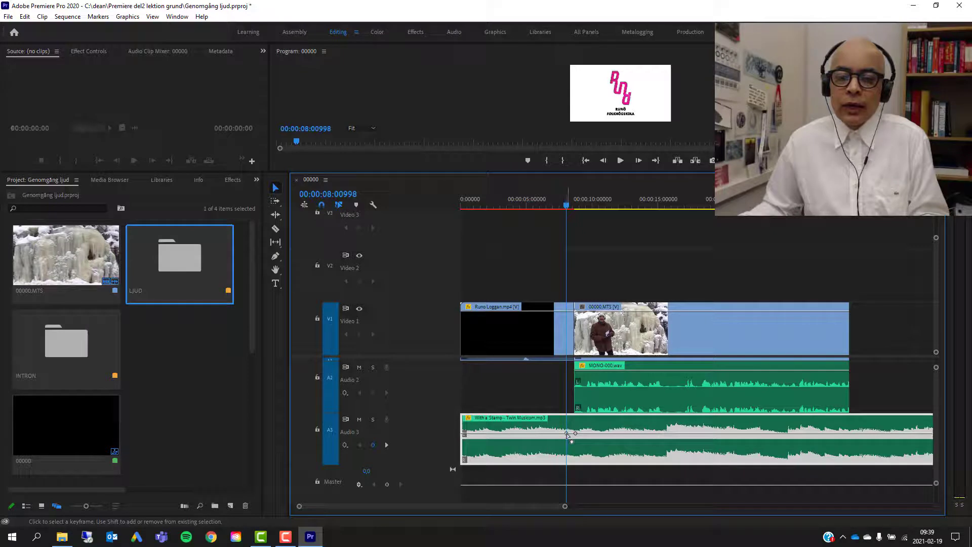
{"action": "left_click_drag", "start_coordinate": [567, 434], "coordinate": [560, 433]}
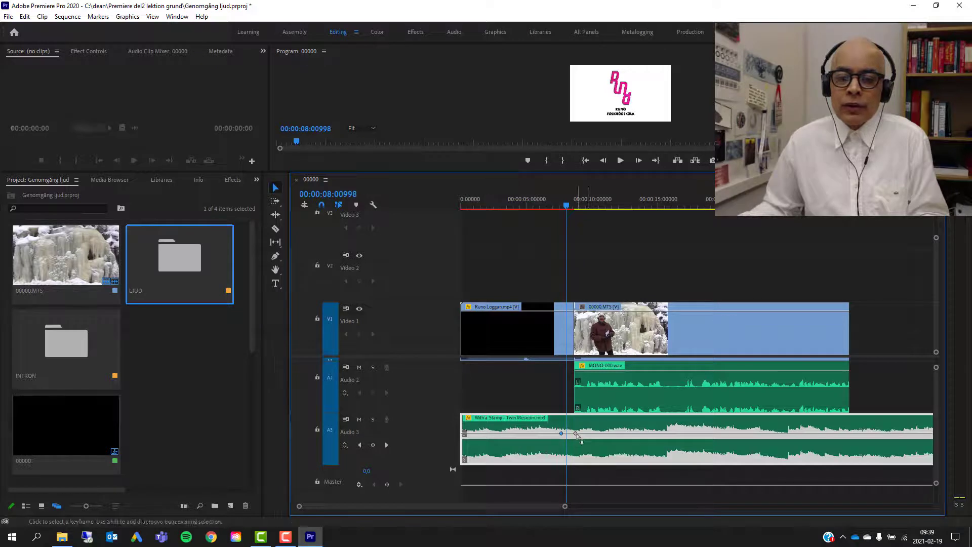
{"action": "left_click_drag", "start_coordinate": [575, 434], "coordinate": [580, 450]}
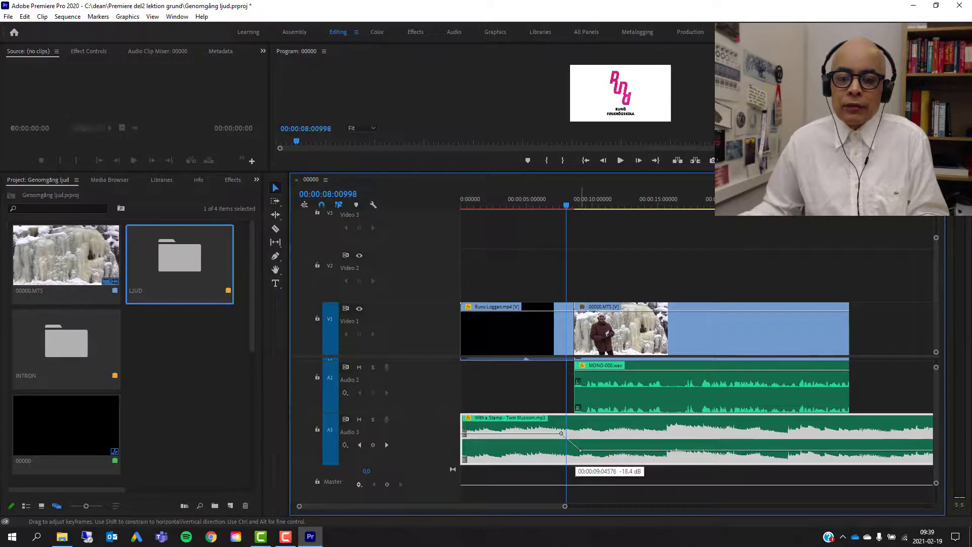
{"action": "left_click_drag", "start_coordinate": [580, 449], "coordinate": [585, 456]}
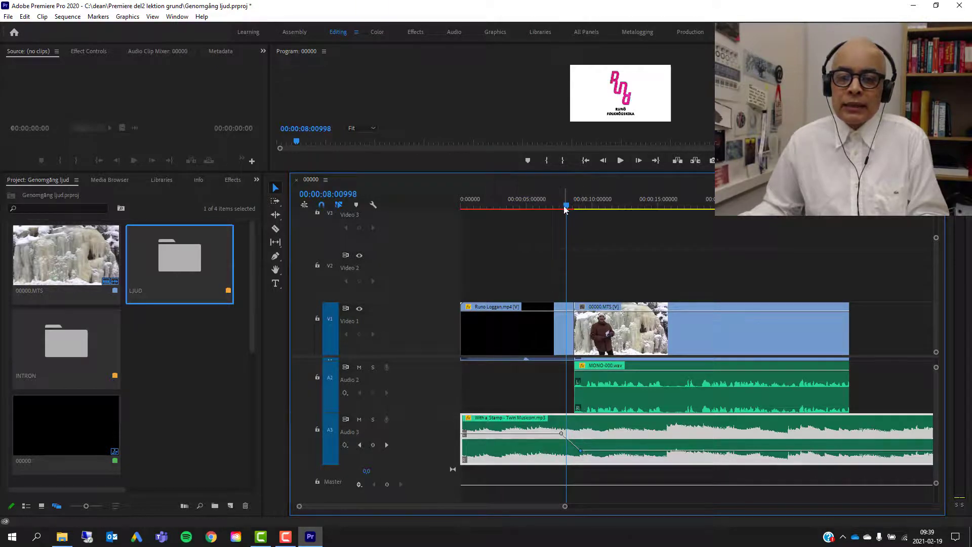
{"action": "left_click_drag", "start_coordinate": [567, 206], "coordinate": [562, 205]}
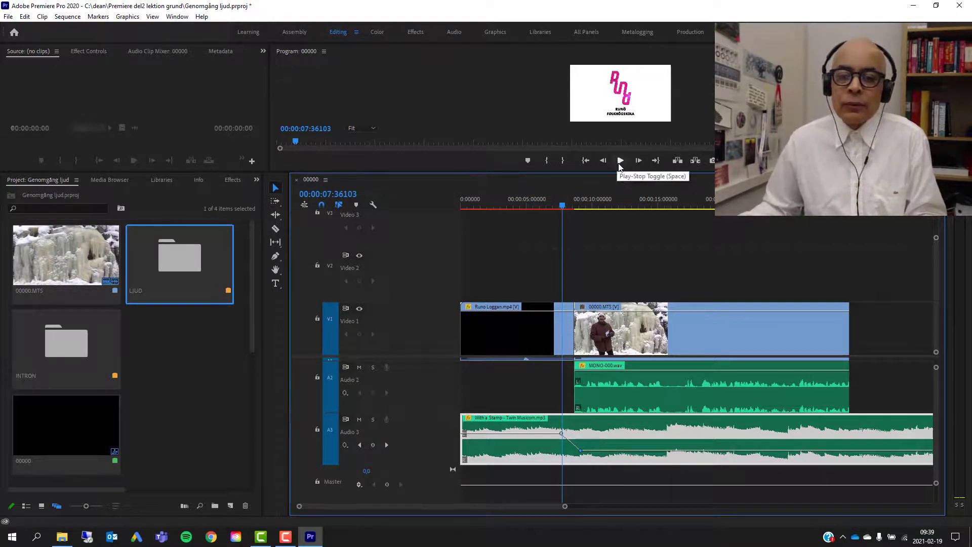
{"action": "left_click", "coordinate": [619, 161]}
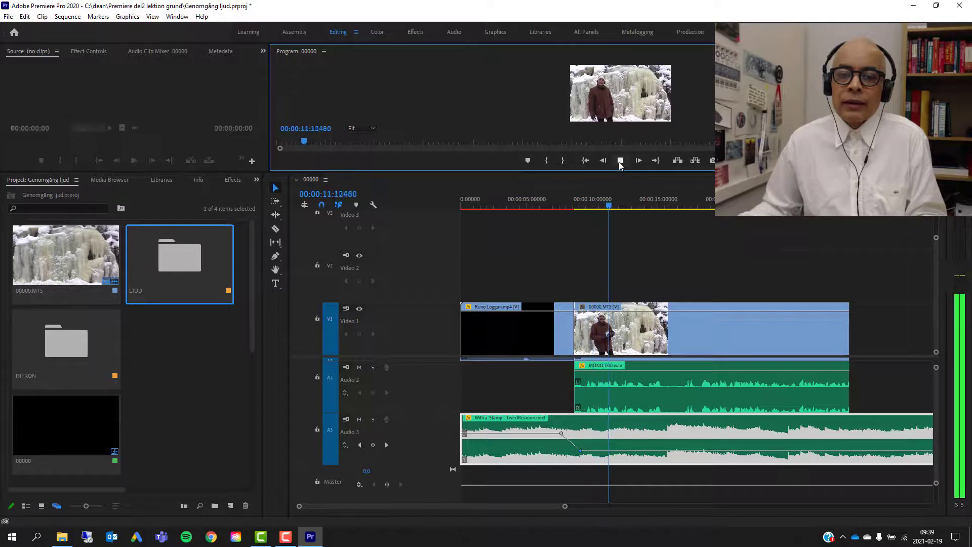
{"action": "left_click", "coordinate": [619, 161]}
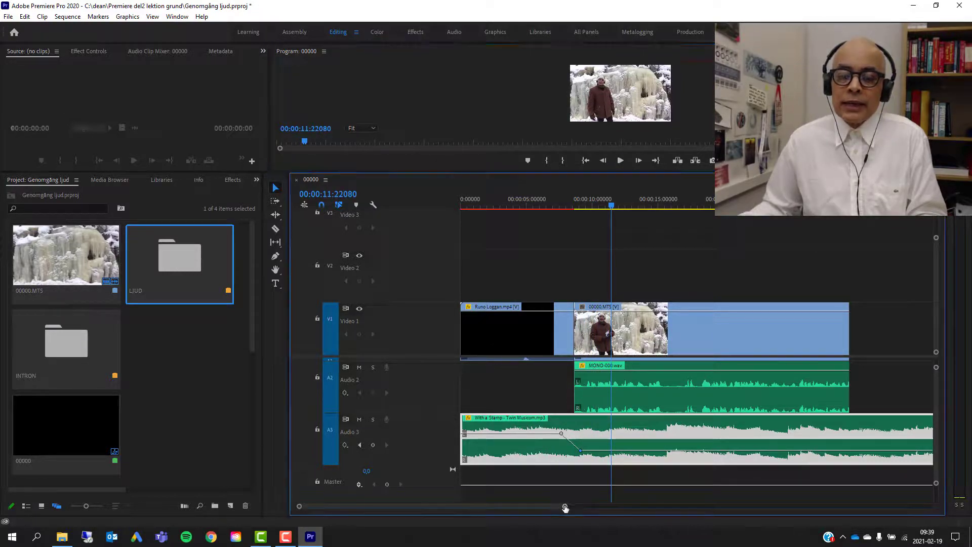
{"action": "left_click_drag", "start_coordinate": [565, 506], "coordinate": [526, 516]}
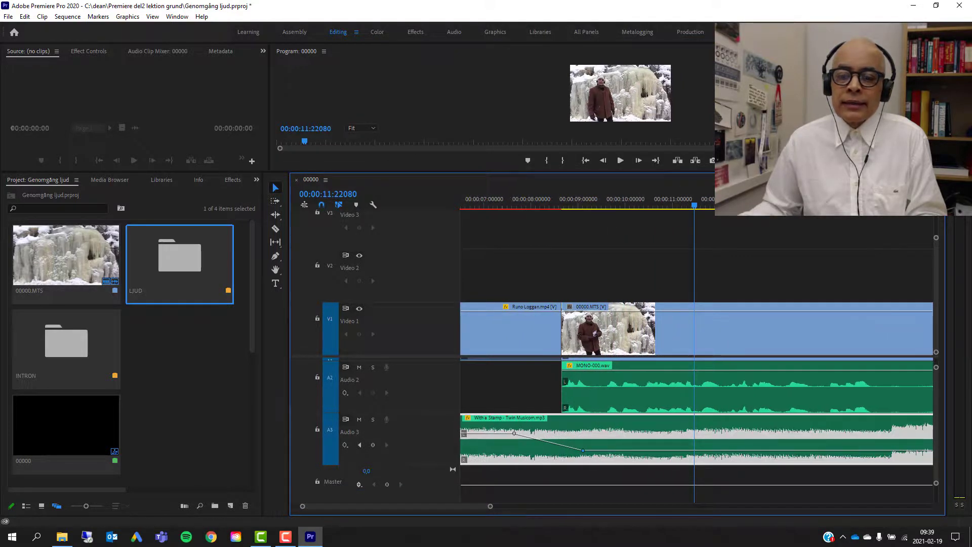
Play through the cut from the logo into the snow clip around 9 seconds.
{"action": "left_click_drag", "start_coordinate": [935, 367], "coordinate": [936, 362]}
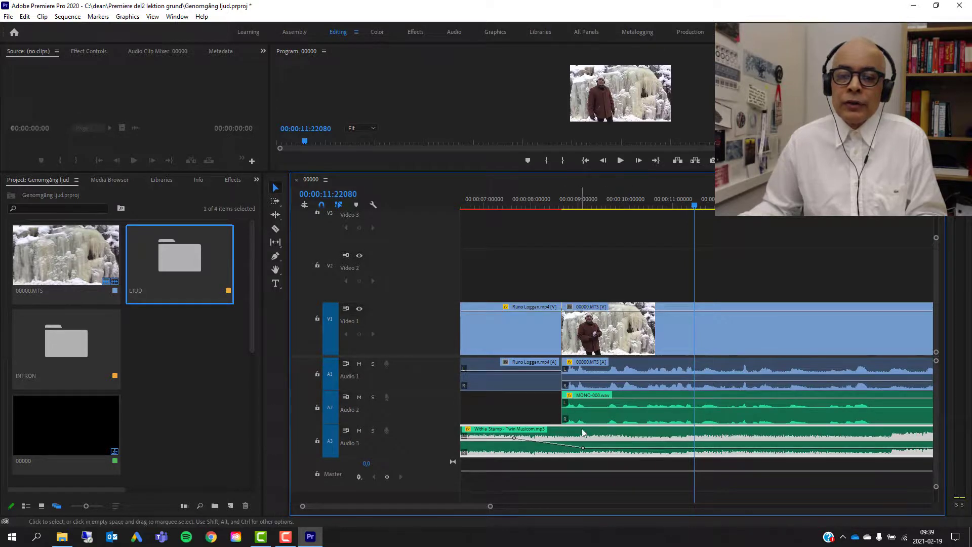
{"action": "left_click_drag", "start_coordinate": [660, 202], "coordinate": [563, 231]}
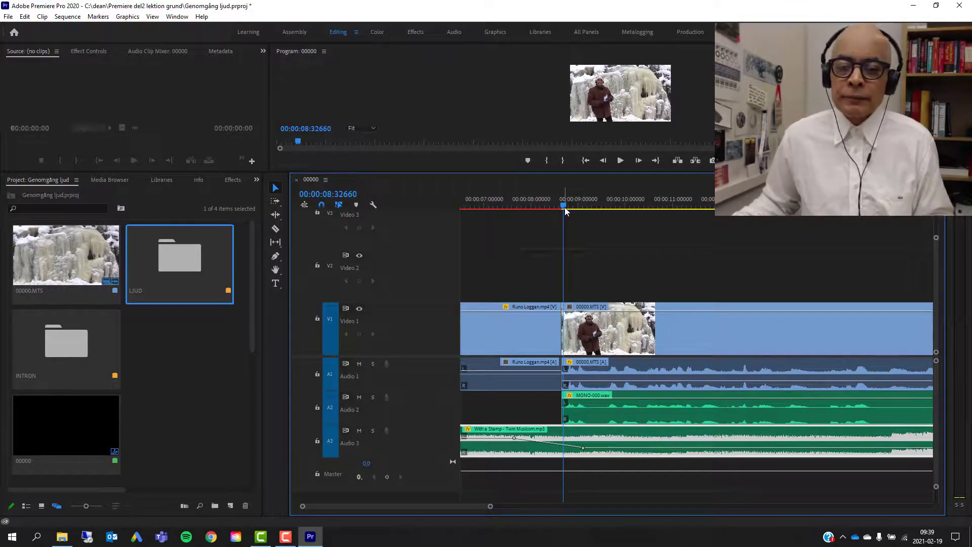
{"action": "left_click_drag", "start_coordinate": [562, 205], "coordinate": [540, 205]}
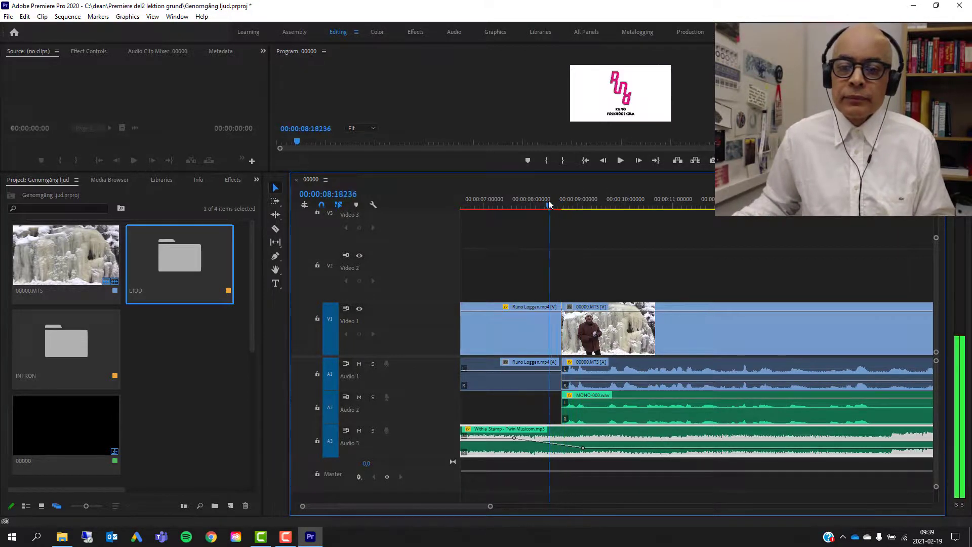
{"action": "left_click", "coordinate": [621, 160]}
{"action": "left_click", "coordinate": [621, 160]}
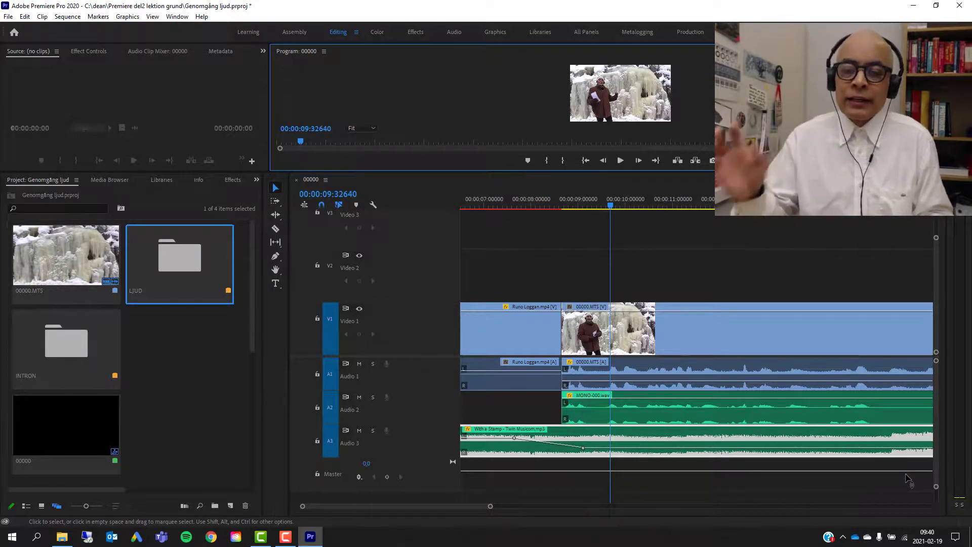
{"action": "left_click_drag", "start_coordinate": [600, 205], "coordinate": [566, 211]}
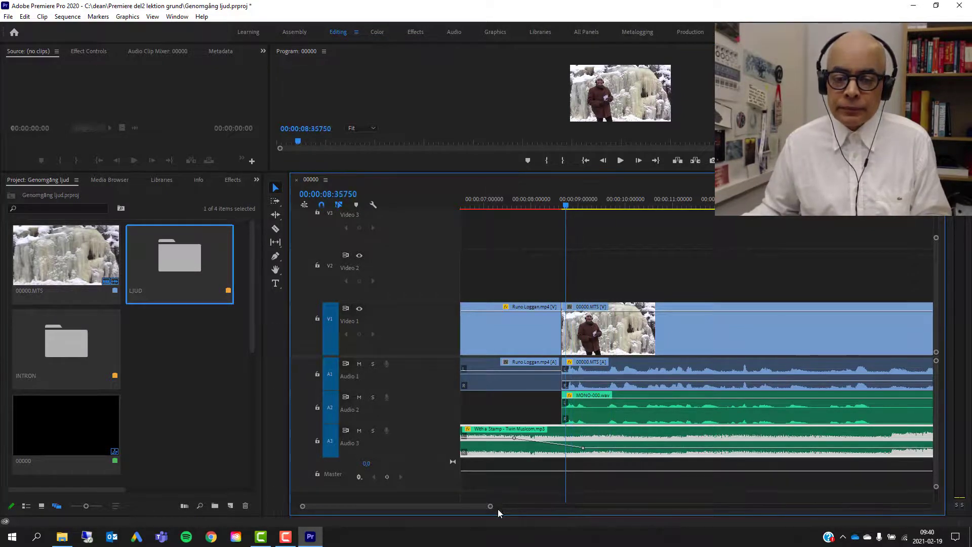
Zoom to frame level at the 00000.MTS start, select its audio clips and heighten the tracks.
{"action": "left_click_drag", "start_coordinate": [489, 507], "coordinate": [434, 514]}
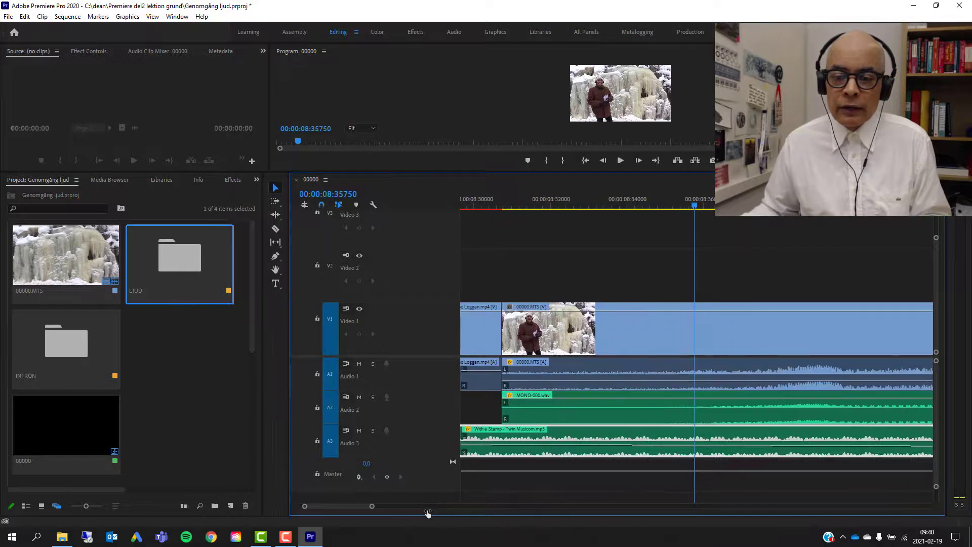
{"action": "left_click", "coordinate": [695, 207]}
{"action": "left_click_drag", "start_coordinate": [695, 208], "coordinate": [661, 212]}
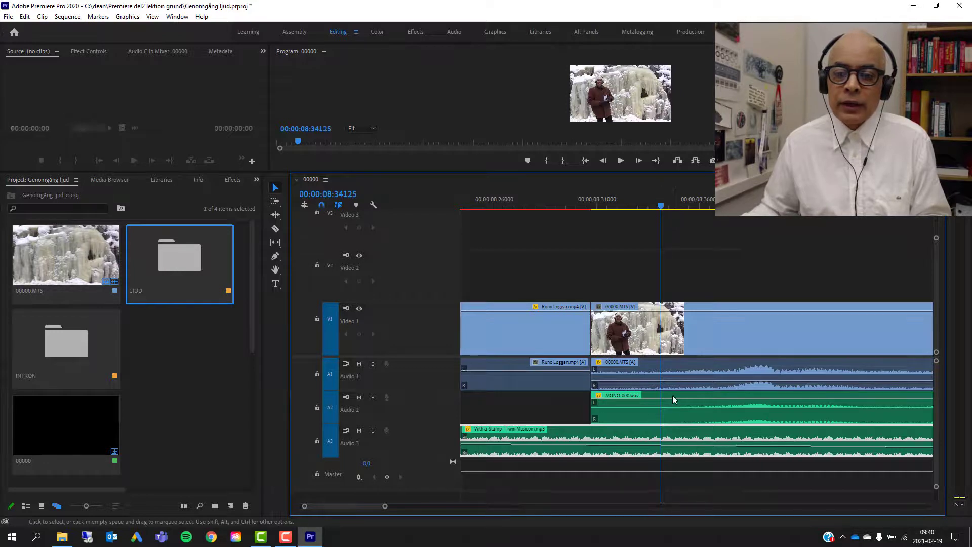
{"action": "left_click", "coordinate": [667, 372]}
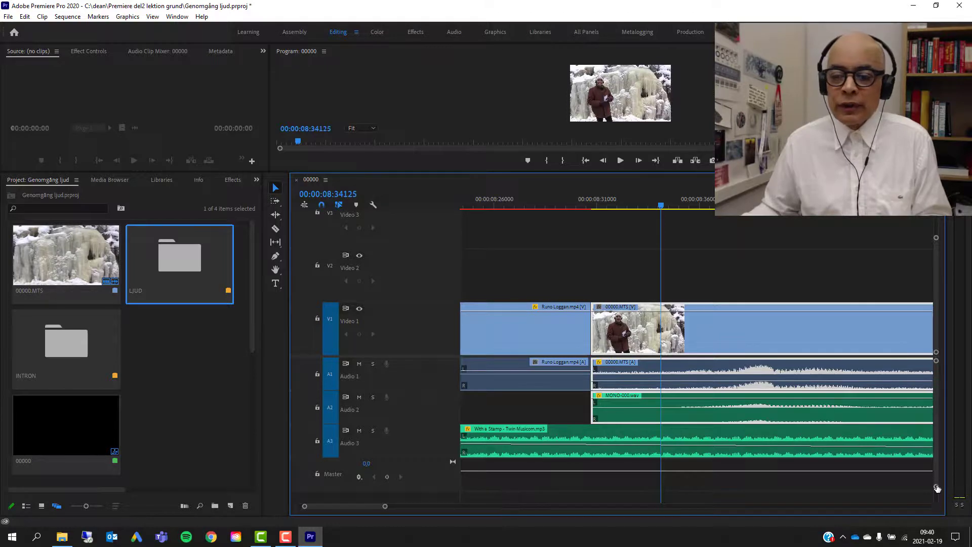
{"action": "left_click_drag", "start_coordinate": [937, 488], "coordinate": [939, 483]}
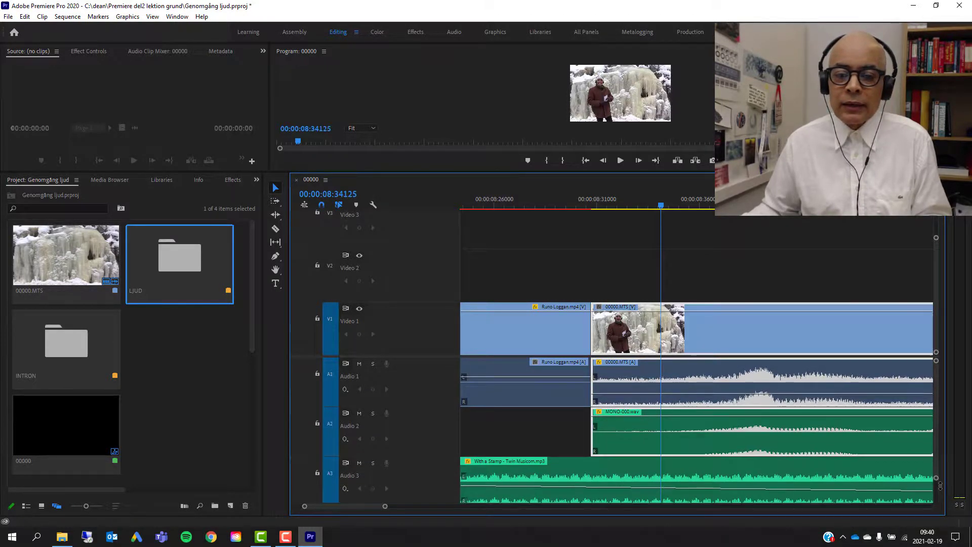
{"action": "left_click_drag", "start_coordinate": [939, 484], "coordinate": [942, 486]}
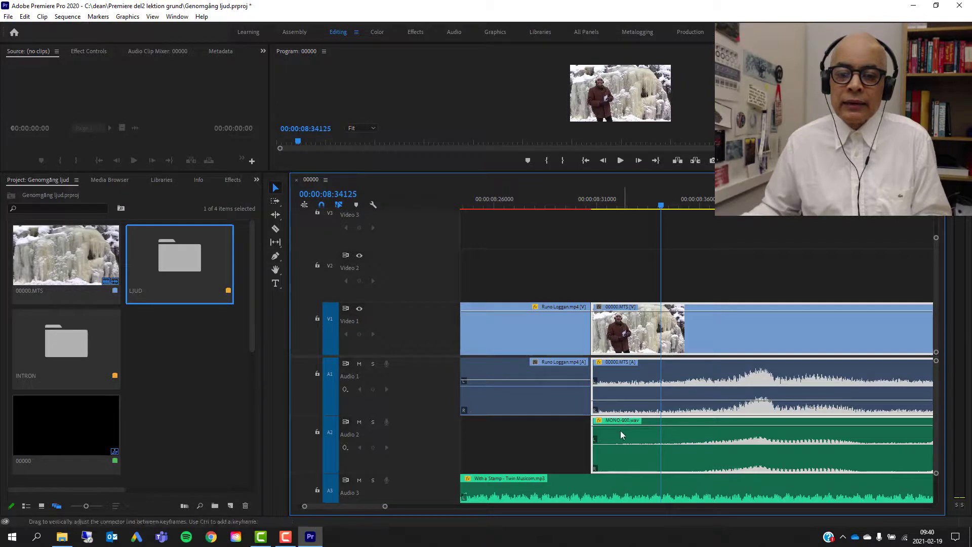
Ungroup the synced clips and fade the 00000.MTS audio on A1 in from -∞ dB.
{"action": "right_click", "coordinate": [645, 339]}
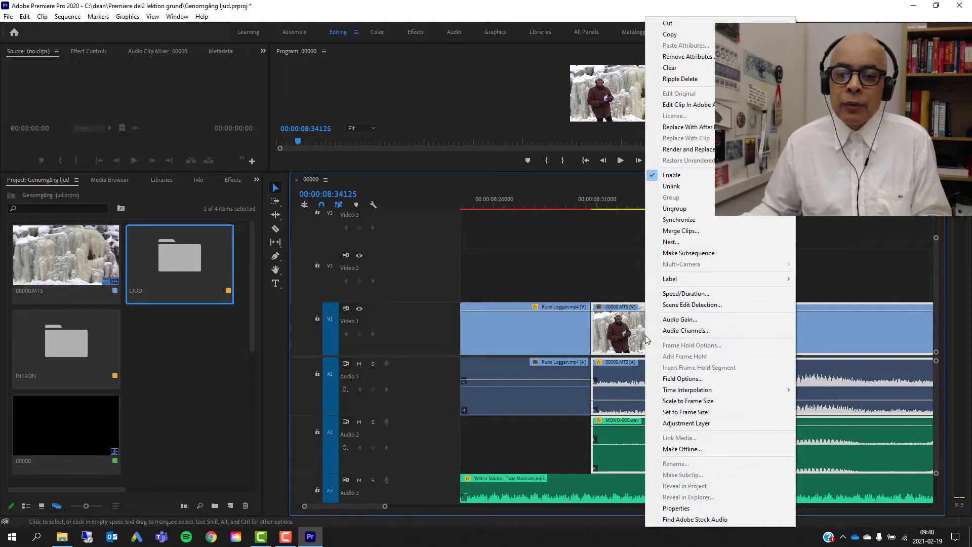
{"action": "left_click", "coordinate": [673, 209]}
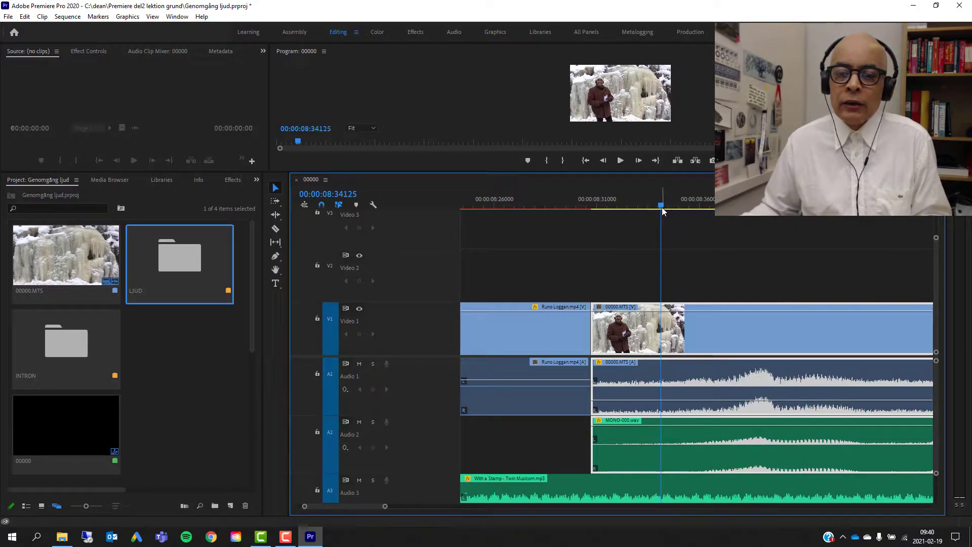
{"action": "left_click_drag", "start_coordinate": [661, 207], "coordinate": [651, 209]}
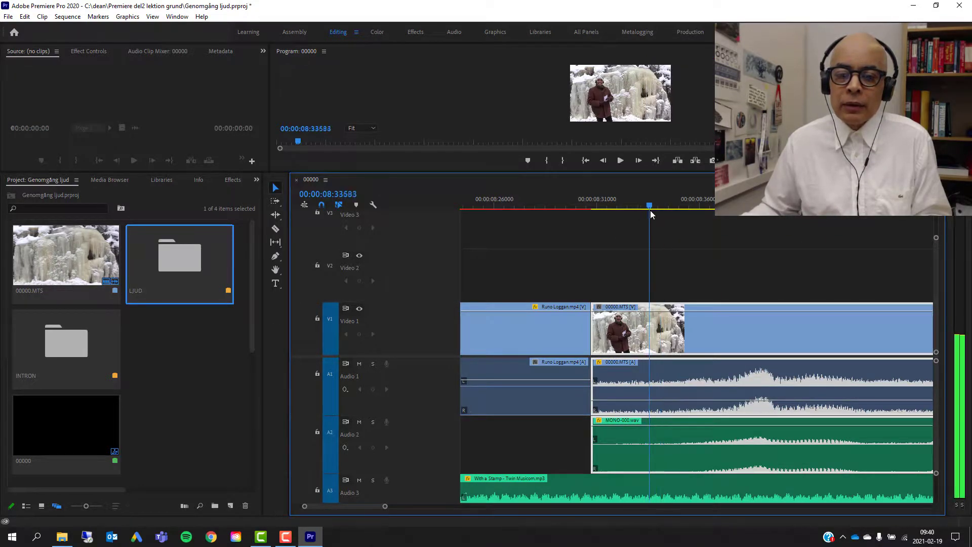
{"action": "left_click", "coordinate": [575, 448]}
{"action": "left_click", "coordinate": [652, 388]}
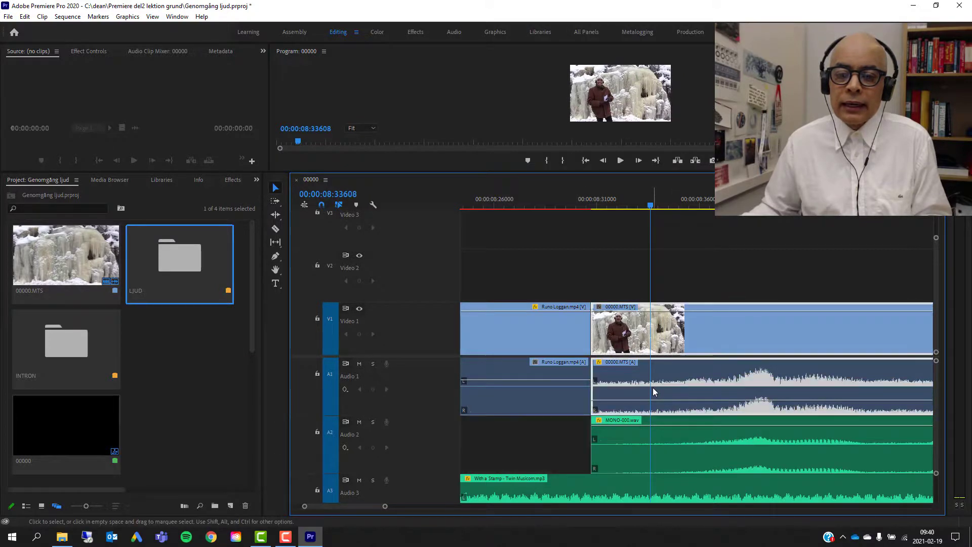
{"action": "left_click", "coordinate": [373, 391]}
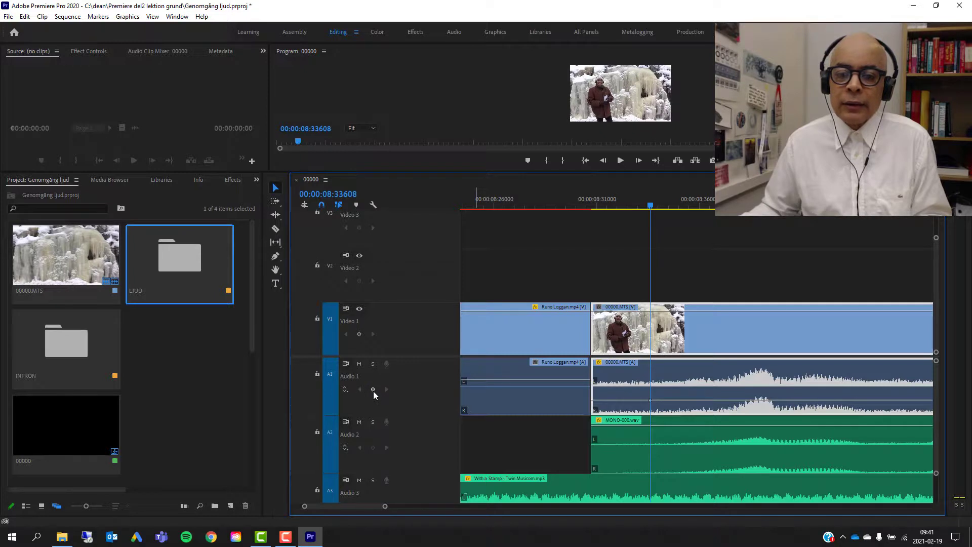
{"action": "left_click_drag", "start_coordinate": [642, 205], "coordinate": [611, 212]}
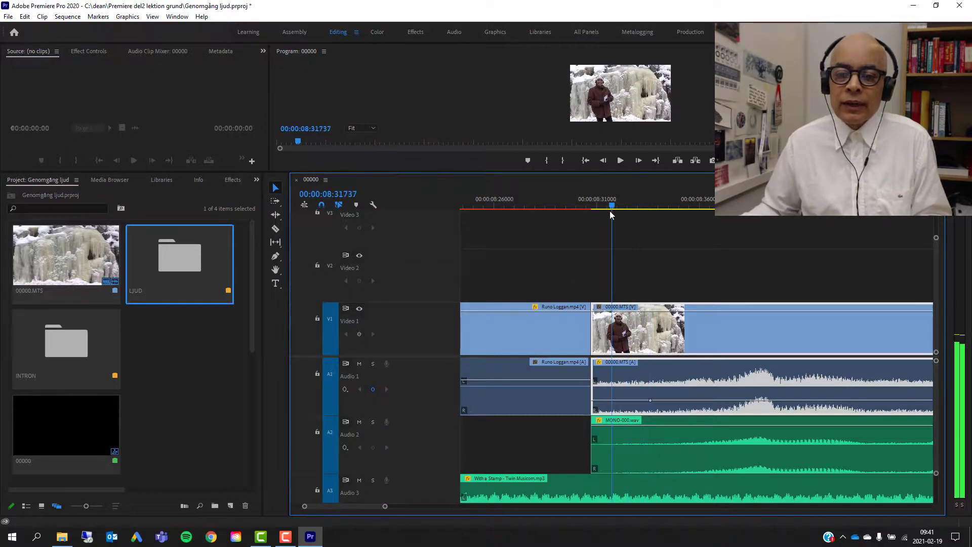
{"action": "left_click", "coordinate": [373, 389]}
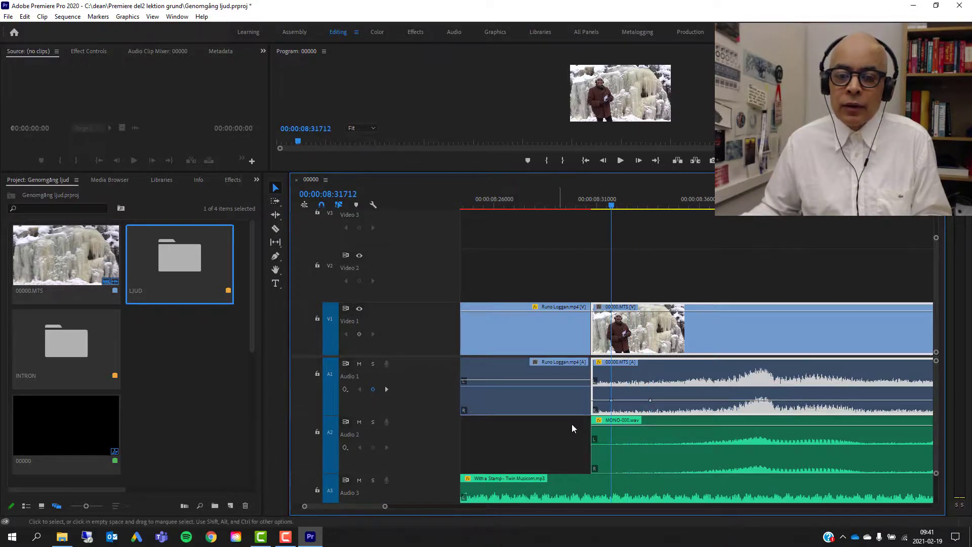
{"action": "left_click_drag", "start_coordinate": [611, 400], "coordinate": [593, 410]}
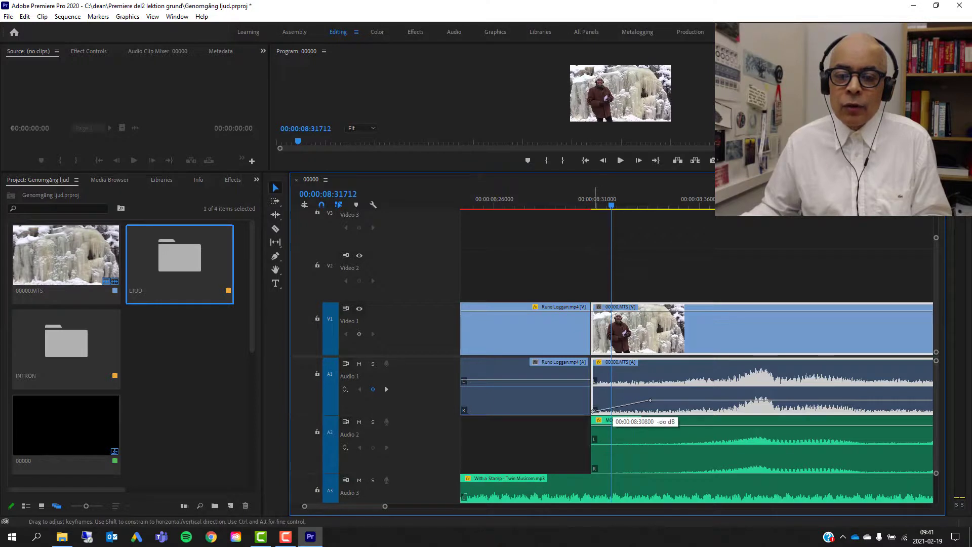
Add two volume keyframes on MONO-000.wav so it fades in from -∞ dB at its start.
{"action": "left_click", "coordinate": [640, 451]}
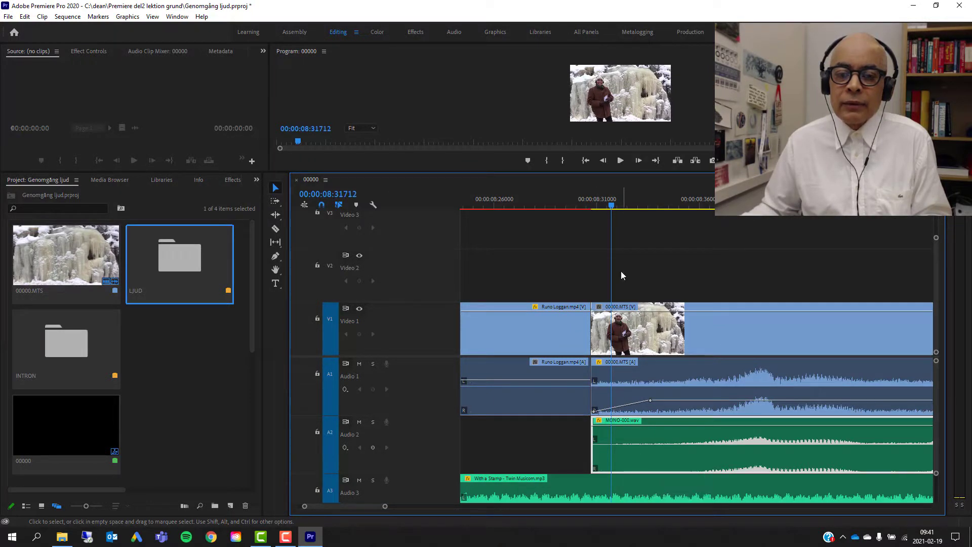
{"action": "left_click", "coordinate": [618, 206]}
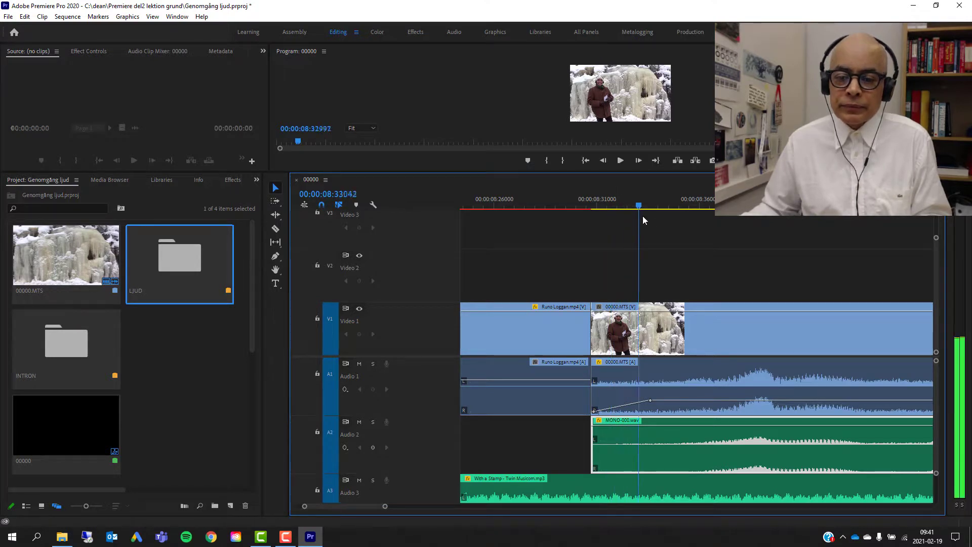
{"action": "left_click_drag", "start_coordinate": [622, 212], "coordinate": [652, 217]}
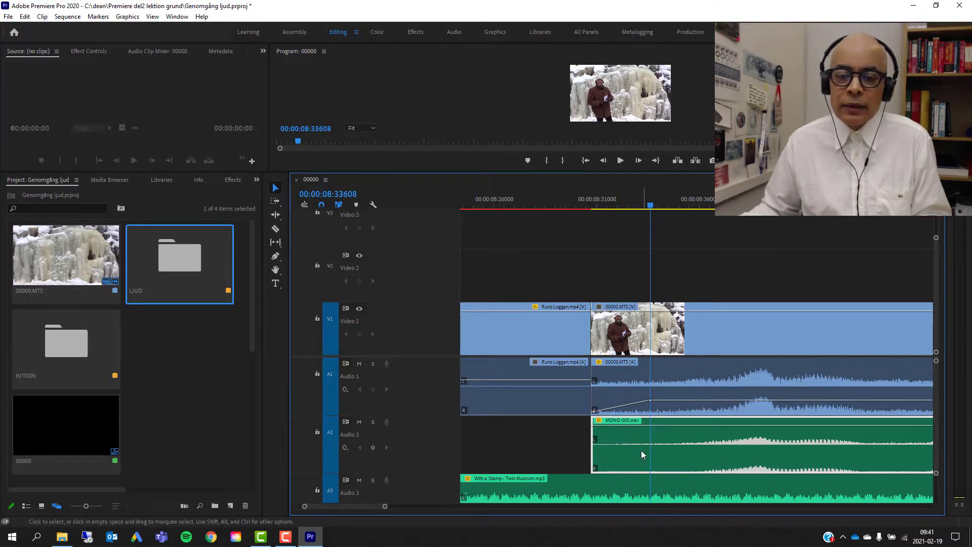
{"action": "left_click", "coordinate": [373, 447]}
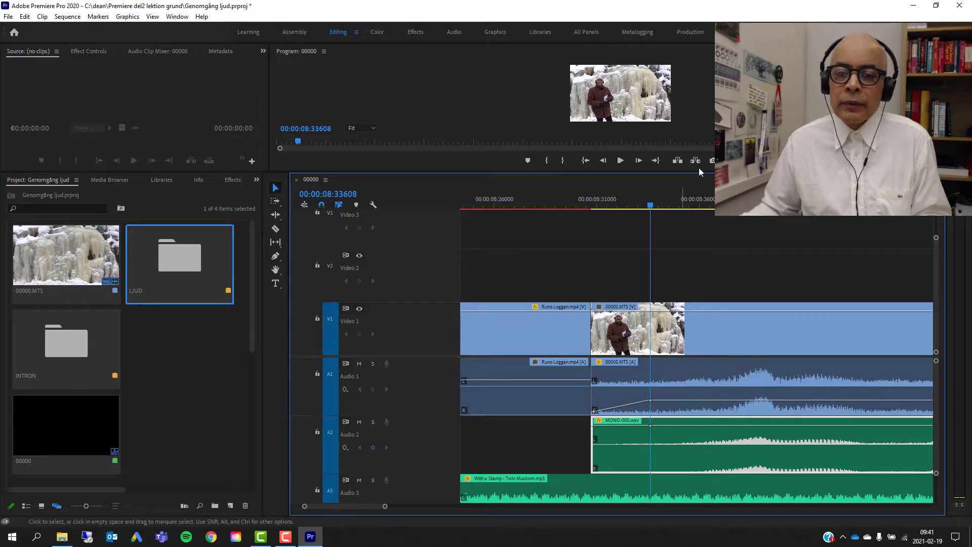
{"action": "left_click_drag", "start_coordinate": [650, 209], "coordinate": [616, 212]}
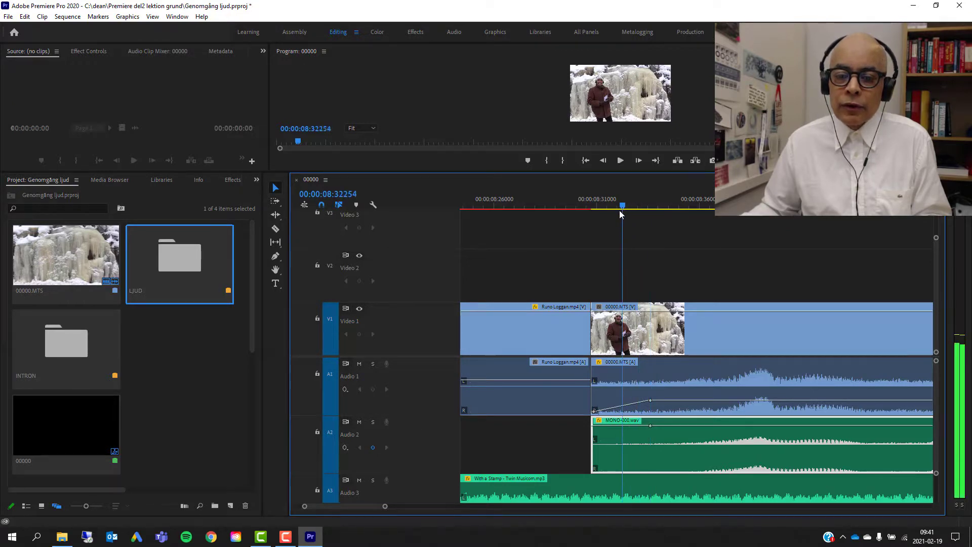
{"action": "left_click", "coordinate": [373, 448]}
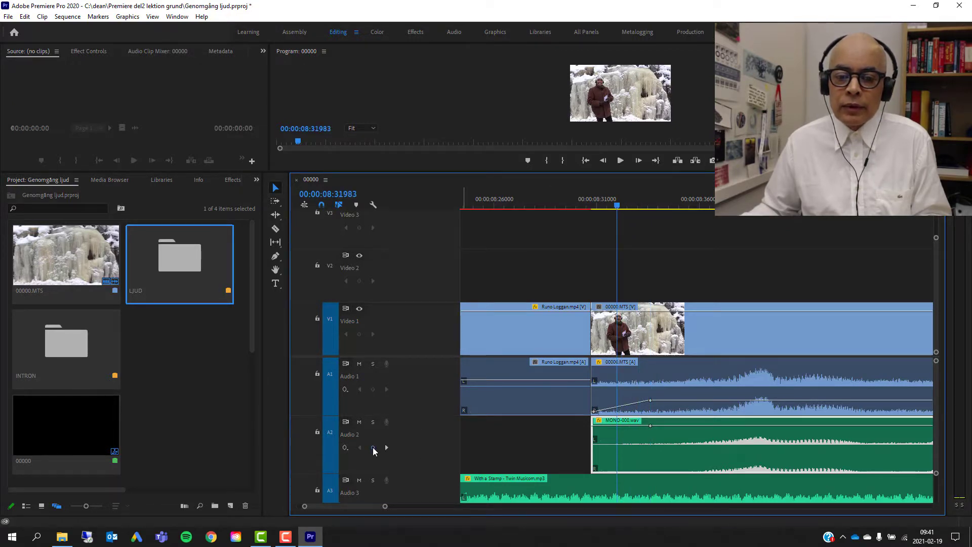
{"action": "left_click_drag", "start_coordinate": [617, 427], "coordinate": [593, 468]}
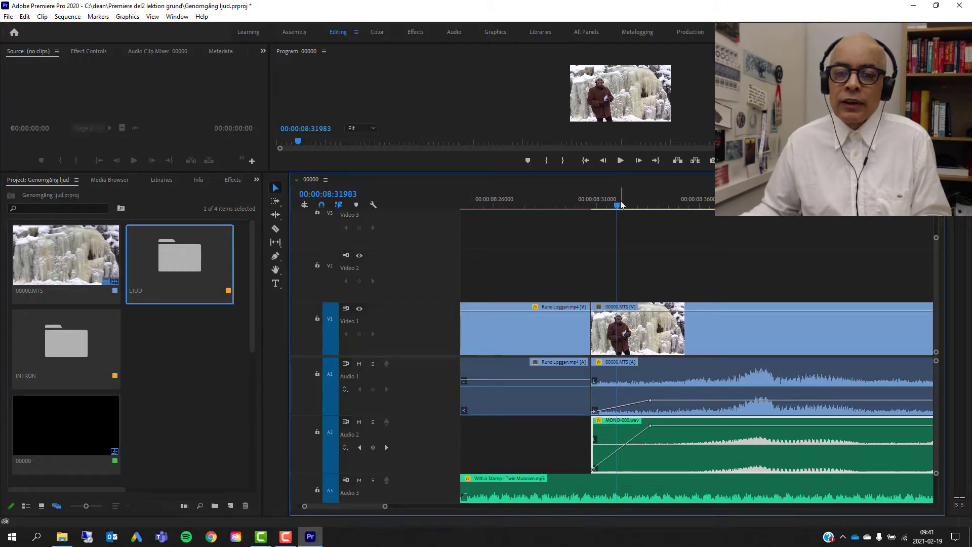
{"action": "left_click_drag", "start_coordinate": [617, 210], "coordinate": [551, 209]}
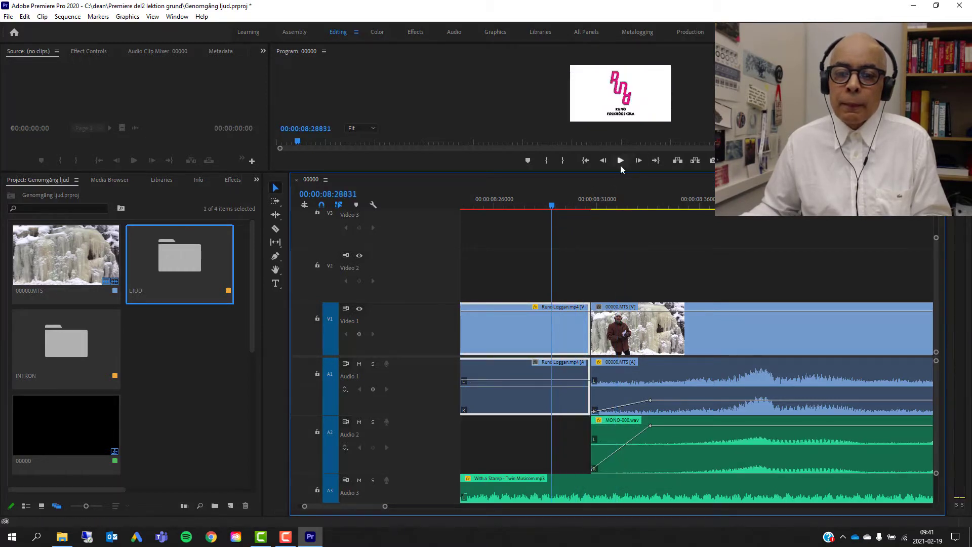
Play the fade-in, then fit the whole 00000 sequence and show all audio tracks down to Master.
{"action": "left_click", "coordinate": [620, 165]}
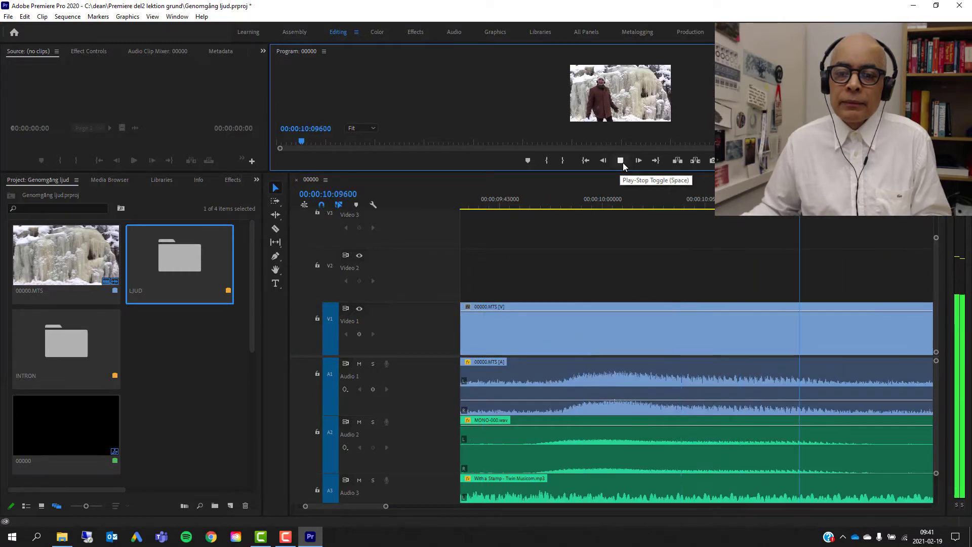
{"action": "left_click", "coordinate": [623, 162]}
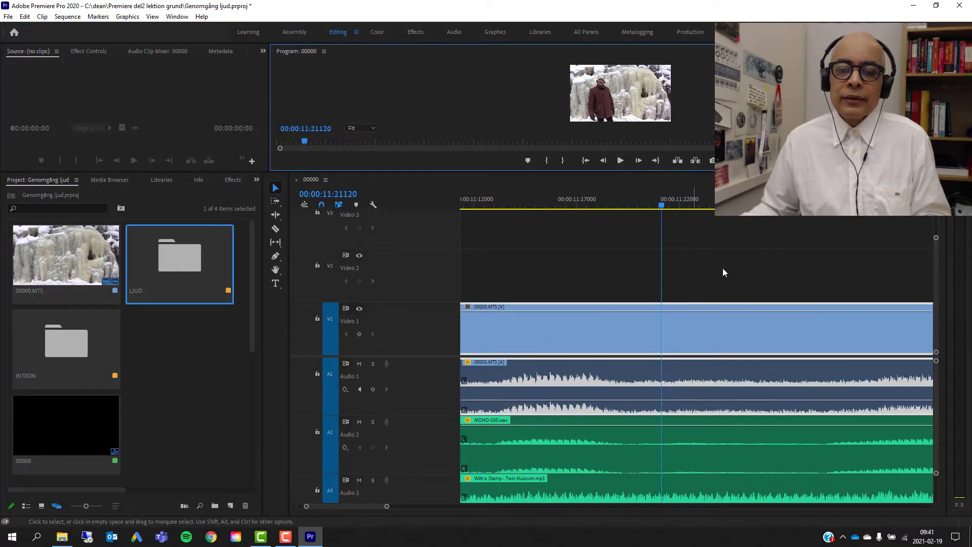
{"action": "left_click_drag", "start_coordinate": [386, 505], "coordinate": [537, 516]}
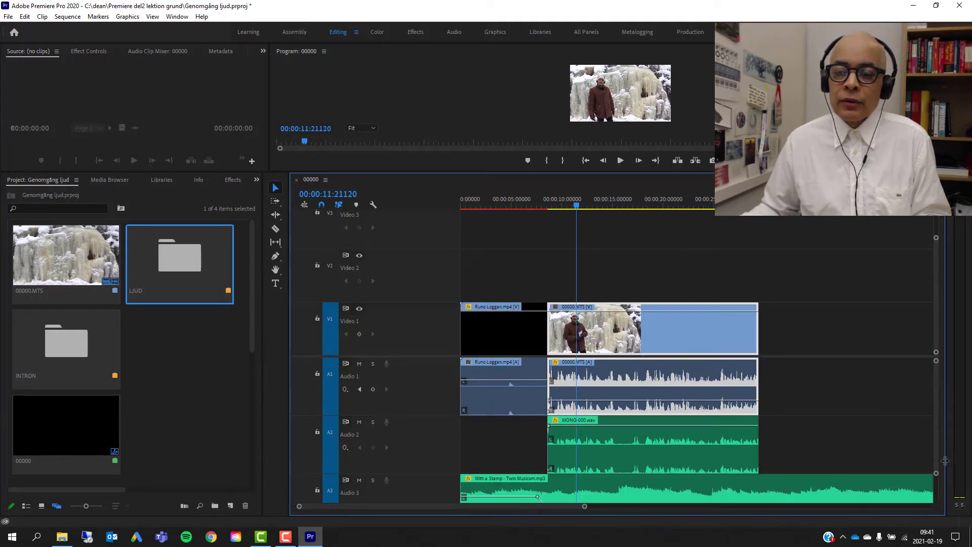
{"action": "left_click_drag", "start_coordinate": [936, 475], "coordinate": [937, 486]}
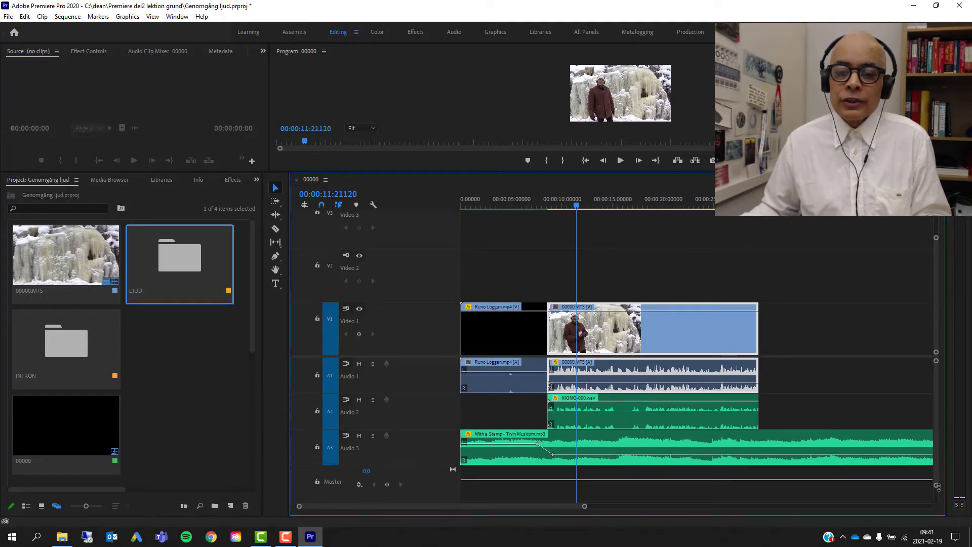